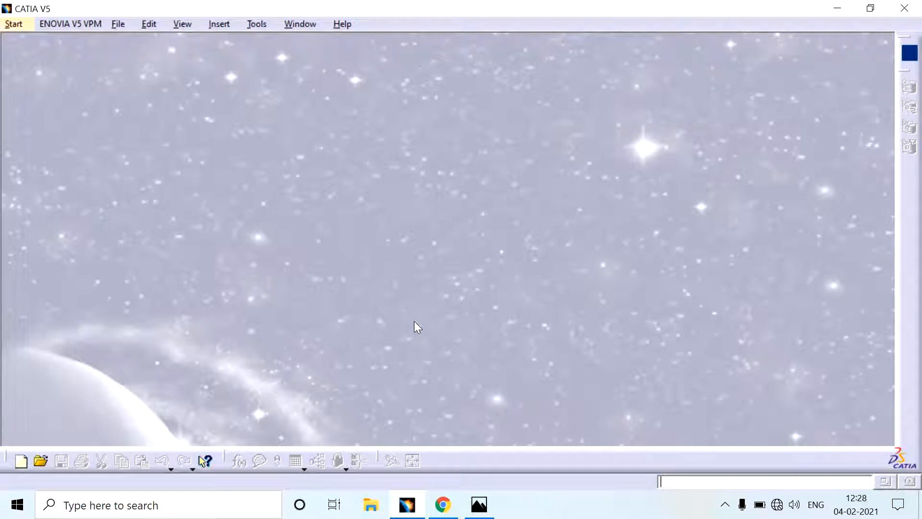
Create a new part named EXERCISE in the Part Design workbench
{"action": "left_click", "coordinate": [21, 24]}
{"action": "mouse_move", "coordinate": [49, 65]}
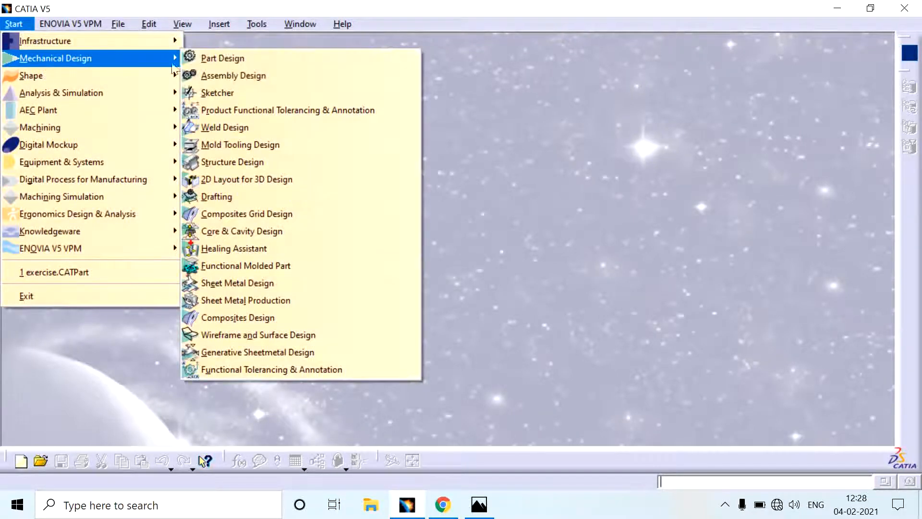
{"action": "left_click", "coordinate": [233, 62]}
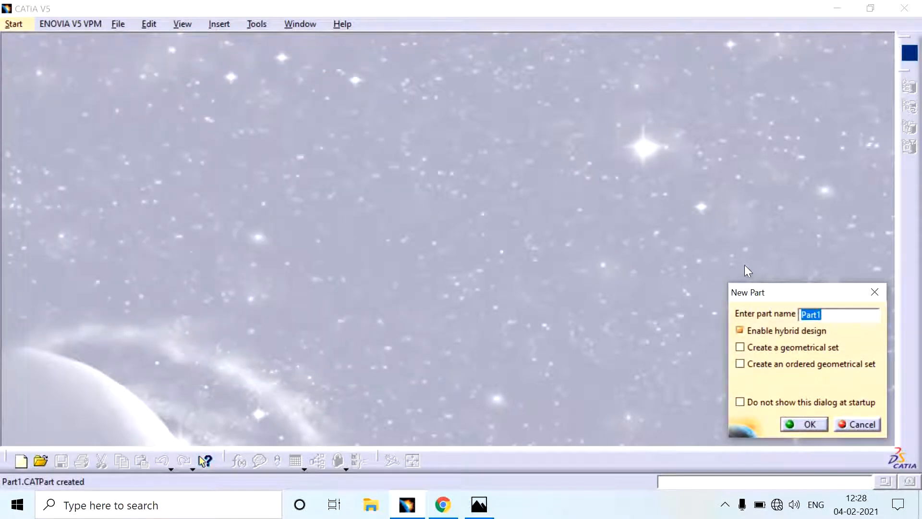
{"action": "type", "text": "EXER"}
{"action": "type", "text": "CS"}
{"action": "key", "text": "BackSpace"}
{"action": "type", "text": "ISE"}
{"action": "key", "text": "Return"}
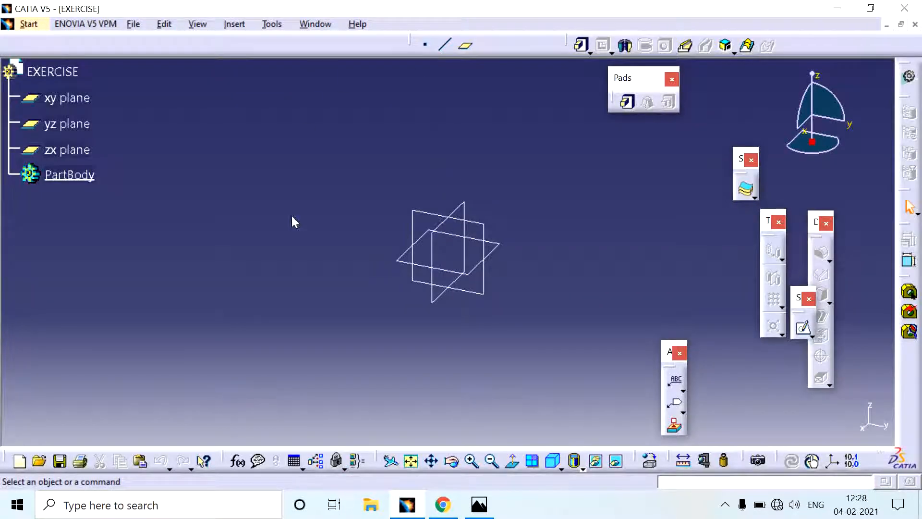
Sketch a centered rectangle about 119 mm wide and 80 mm high around the origin on the yz plane
{"action": "left_click_drag", "start_coordinate": [635, 80], "coordinate": [585, 87]}
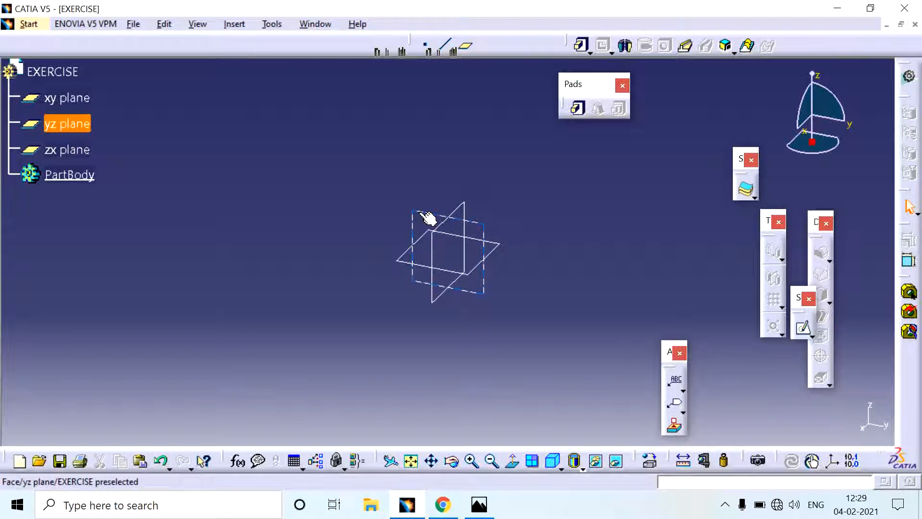
{"action": "left_click", "coordinate": [427, 217]}
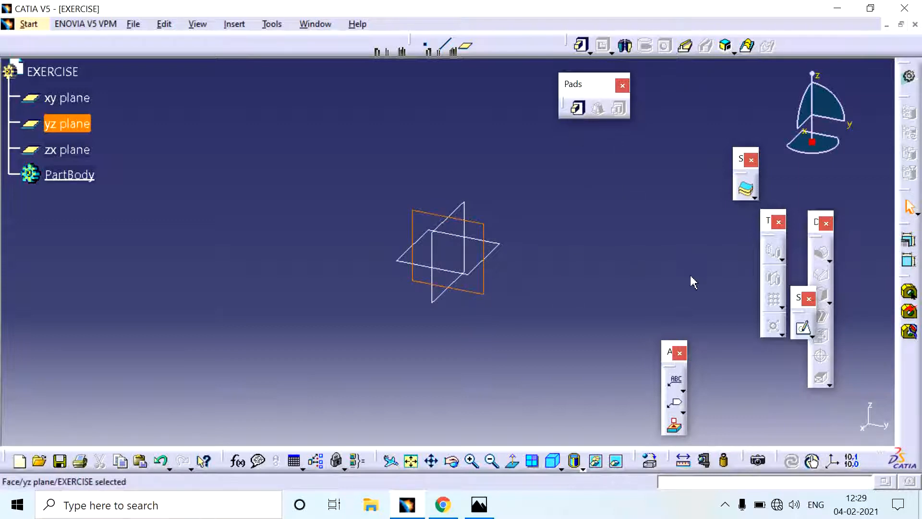
{"action": "left_click", "coordinate": [805, 330]}
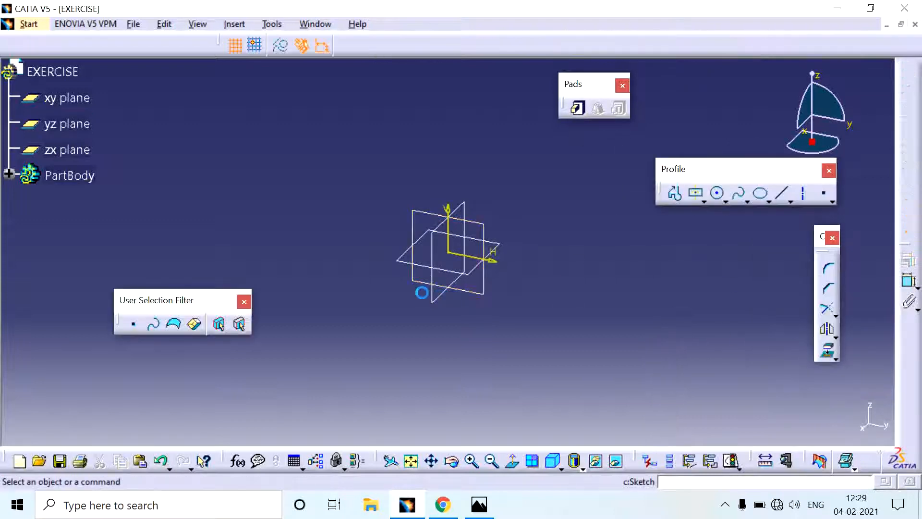
{"action": "left_click", "coordinate": [695, 194]}
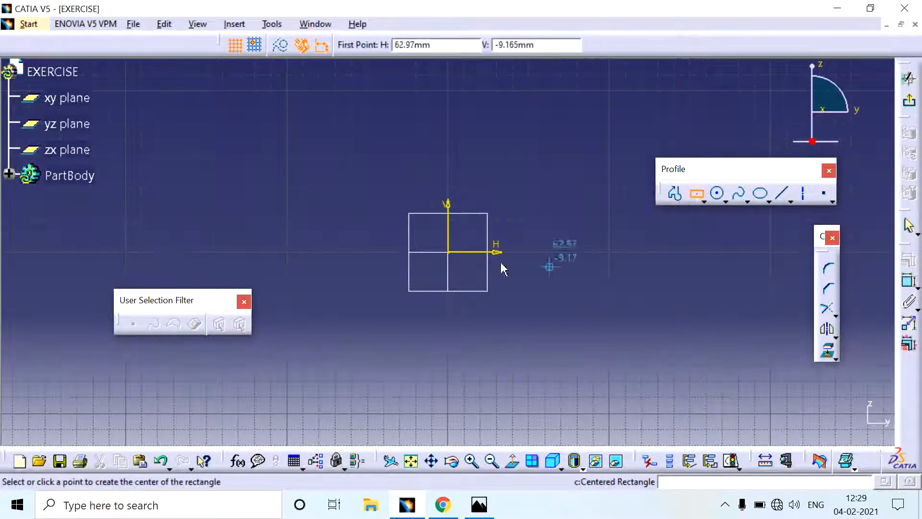
{"action": "left_click", "coordinate": [457, 256]}
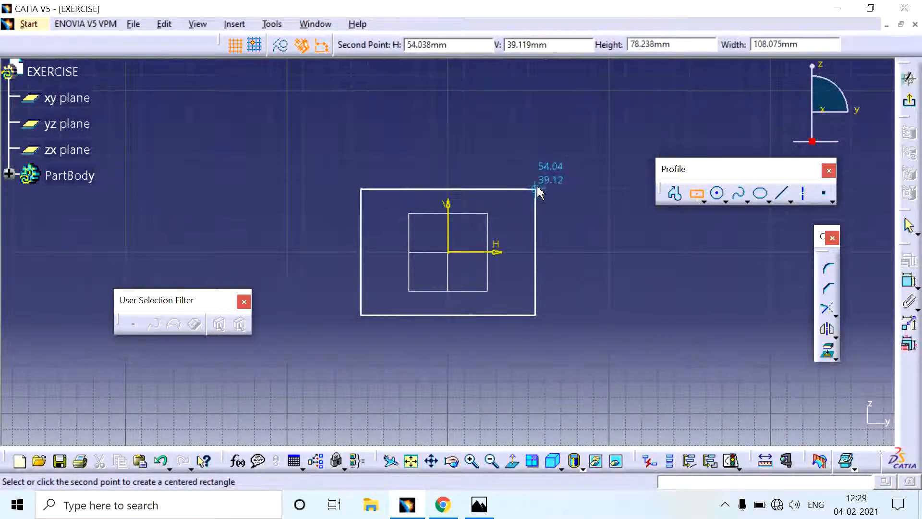
{"action": "left_click", "coordinate": [544, 188]}
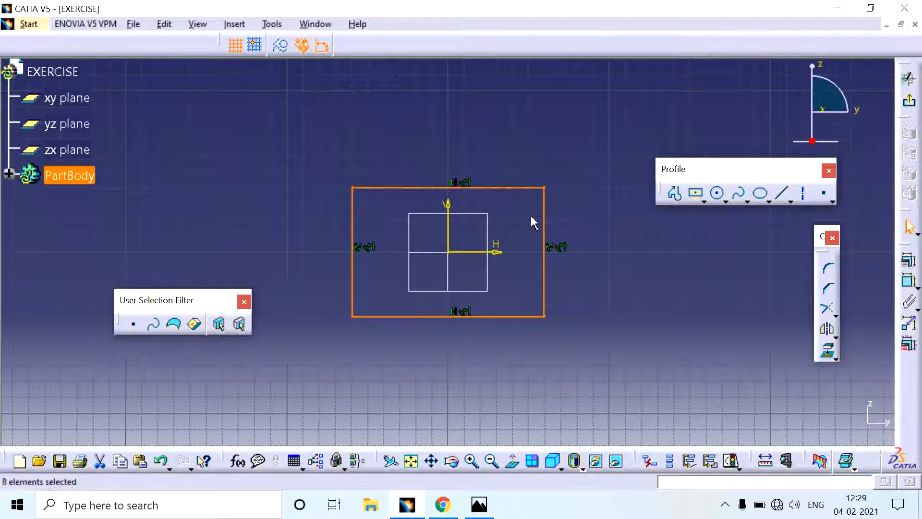
Dimension the rectangle's horizontal width and set it to 100 mm
{"action": "left_click", "coordinate": [908, 281]}
{"action": "left_click", "coordinate": [503, 188]}
{"action": "left_click", "coordinate": [457, 153]}
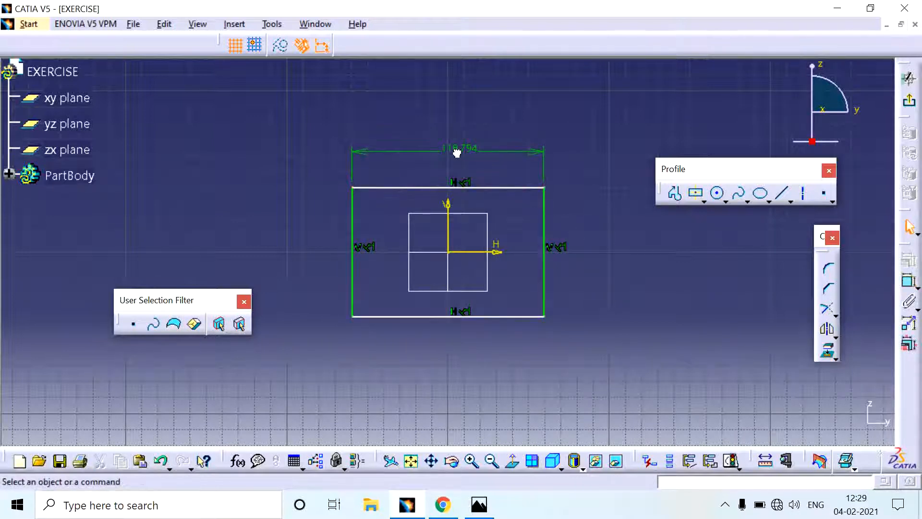
{"action": "double_click", "coordinate": [457, 153]}
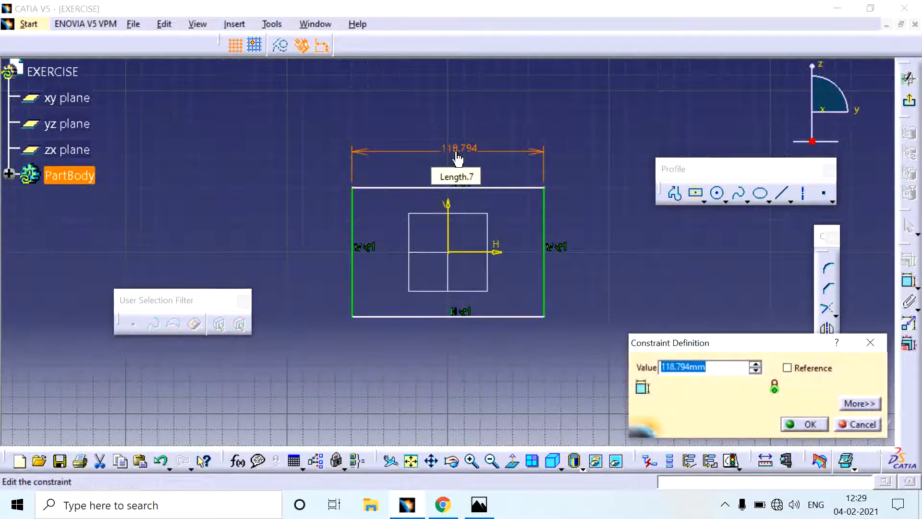
{"action": "type", "text": "100"}
{"action": "key", "text": "Return"}
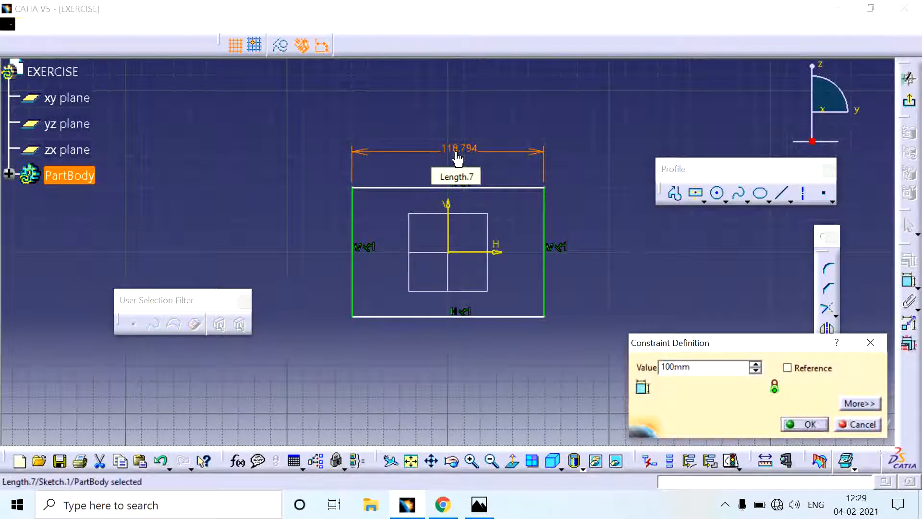
Dimension the rectangle's vertical height, set it to 80 mm, and exit the sketch
{"action": "left_click", "coordinate": [908, 286]}
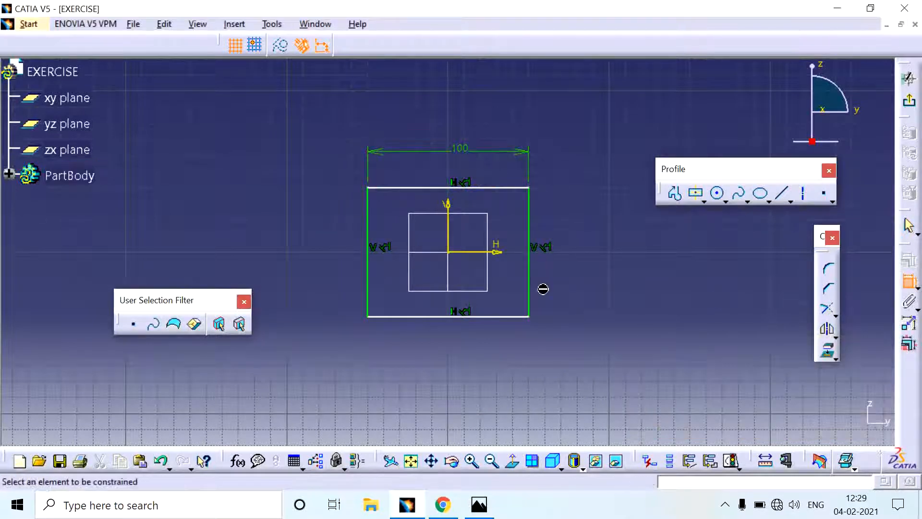
{"action": "left_click", "coordinate": [529, 210]}
{"action": "left_click", "coordinate": [572, 247]}
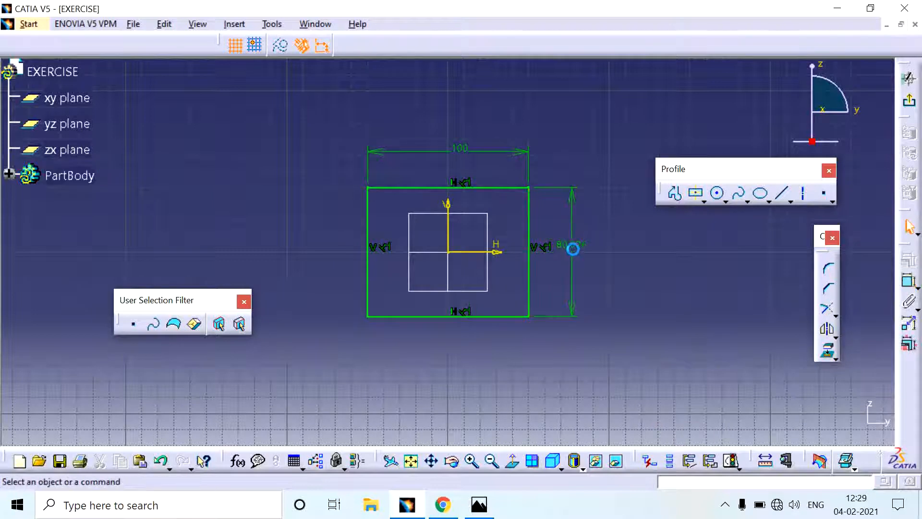
{"action": "double_click", "coordinate": [576, 245]}
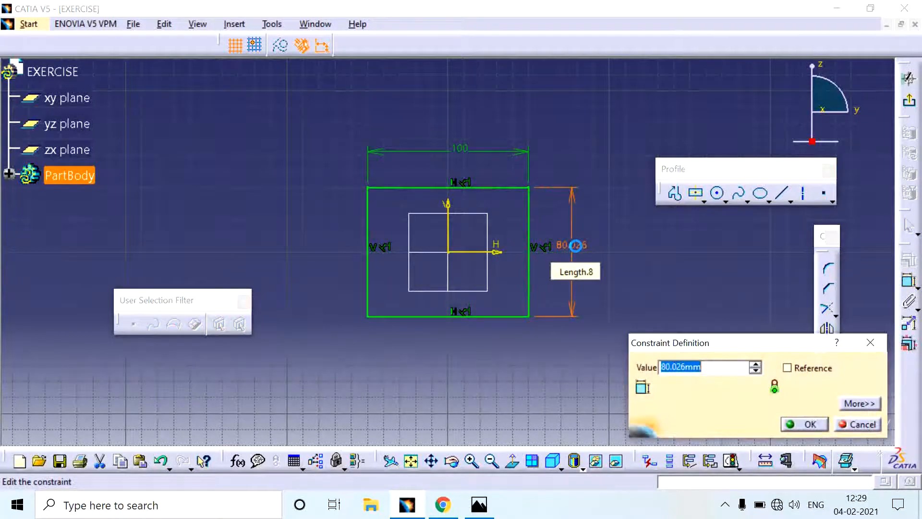
{"action": "type", "text": "8"}
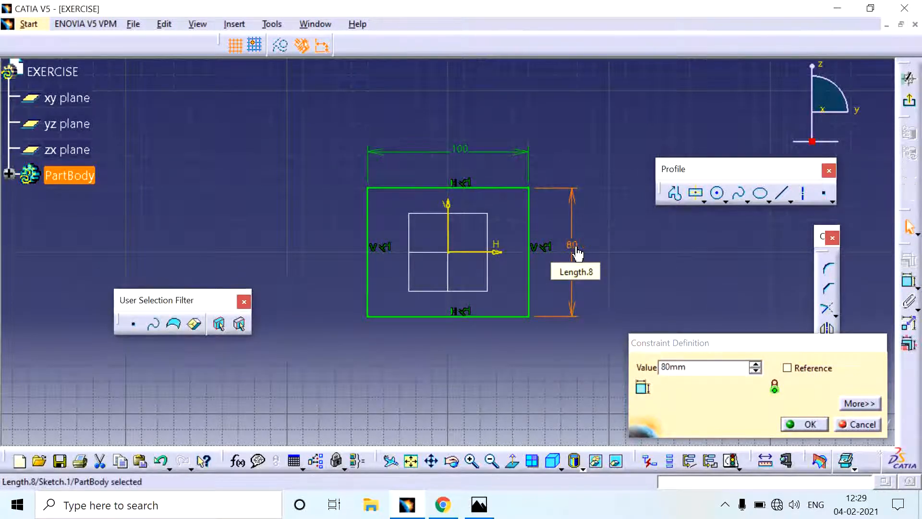
{"action": "key", "text": "Return"}
{"action": "left_click", "coordinate": [909, 108]}
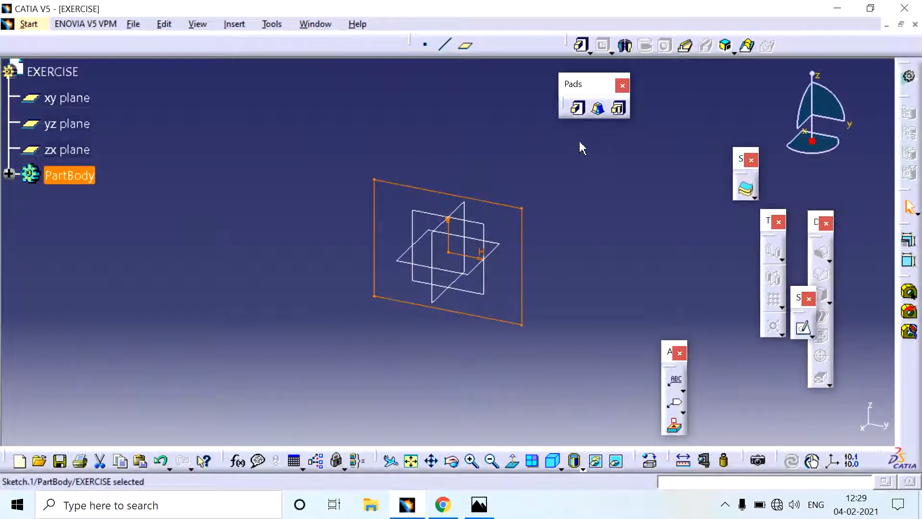
Preview a 20 mm Drafted Filleted Pad of the rectangle with 5 mm fillet radii and the yz plane as second limit
{"action": "left_click", "coordinate": [598, 110]}
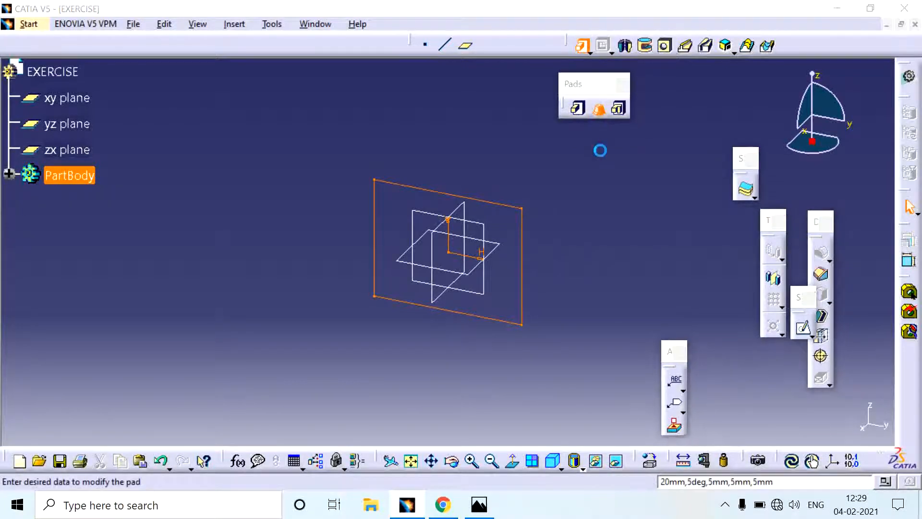
{"action": "middle_click_drag", "start_coordinate": [497, 272], "coordinate": [555, 270]}
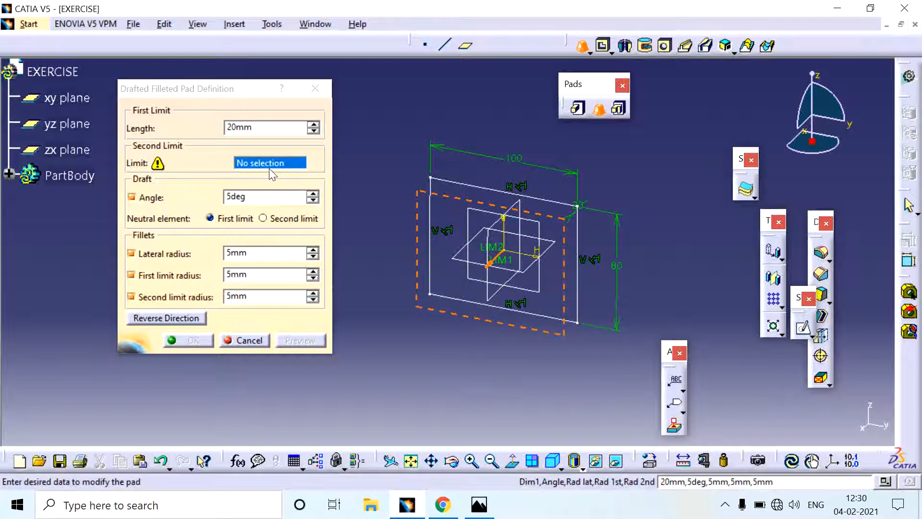
{"action": "mouse_move", "coordinate": [532, 251]}
{"action": "middle_mouse_down"}
{"action": "mouse_move", "coordinate": [407, 269]}
{"action": "mouse_move", "coordinate": [362, 262]}
{"action": "middle_mouse_up"}
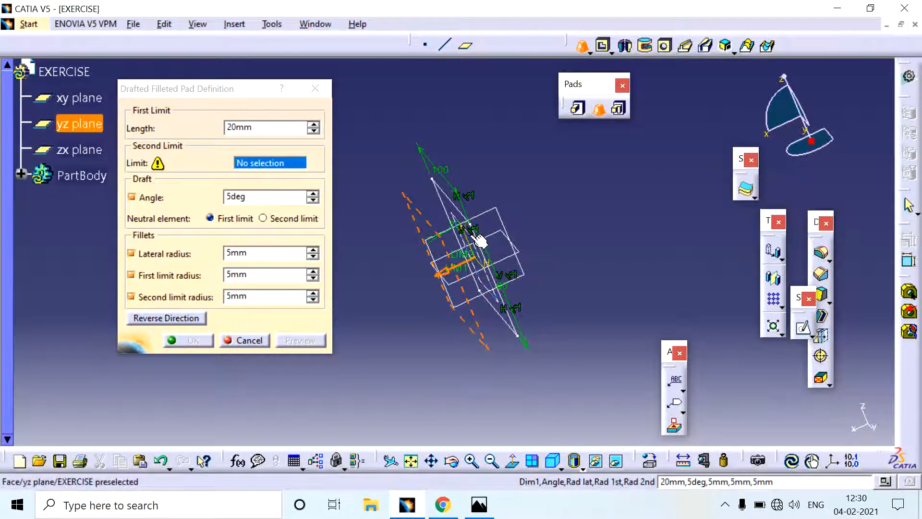
{"action": "left_click", "coordinate": [478, 238]}
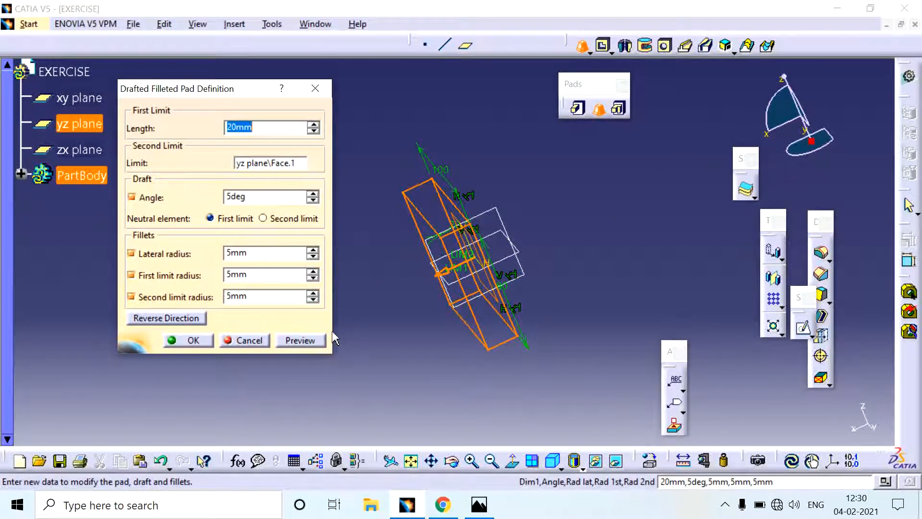
{"action": "left_click", "coordinate": [300, 340]}
Set the pad's draft angle to 10 degrees and create the drafted filleted pad
{"action": "mouse_move", "coordinate": [471, 253]}
{"action": "middle_mouse_down"}
{"action": "mouse_move", "coordinate": [407, 269]}
{"action": "mouse_move", "coordinate": [417, 263]}
{"action": "middle_mouse_up"}
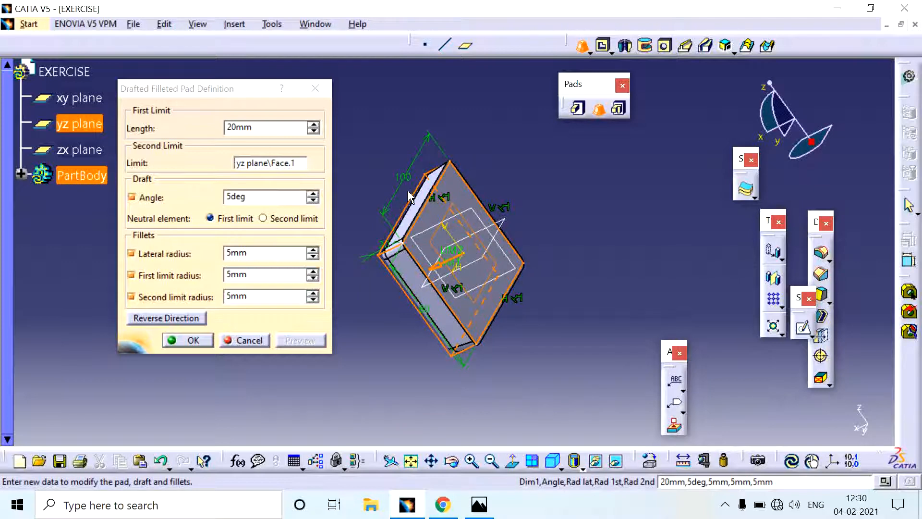
{"action": "middle_click_drag", "start_coordinate": [478, 251], "coordinate": [635, 155]}
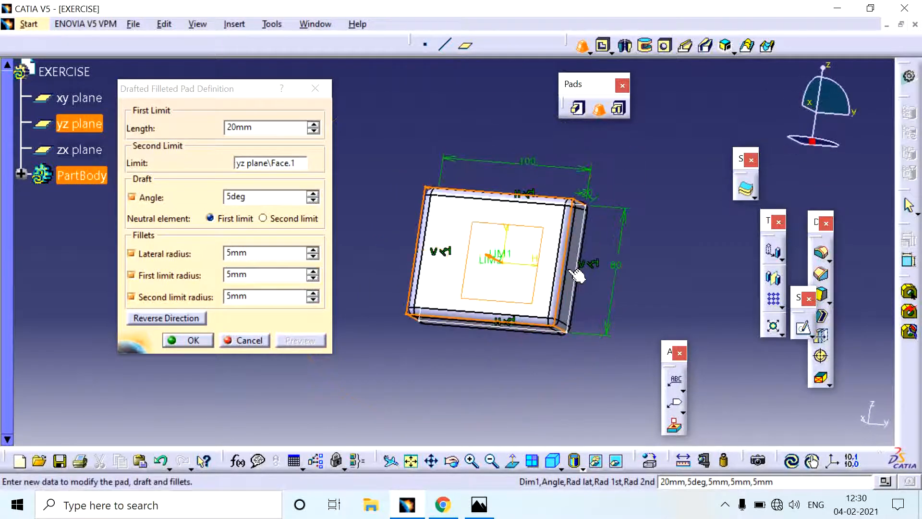
{"action": "middle_click_drag", "start_coordinate": [577, 276], "coordinate": [563, 215]}
{"action": "middle_click_drag", "start_coordinate": [490, 307], "coordinate": [517, 154]}
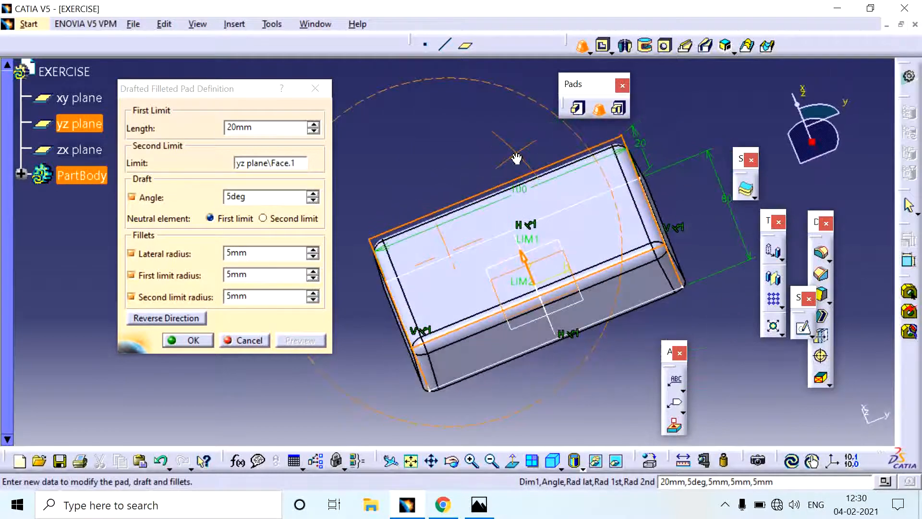
{"action": "middle_click_drag", "start_coordinate": [456, 391], "coordinate": [463, 251]}
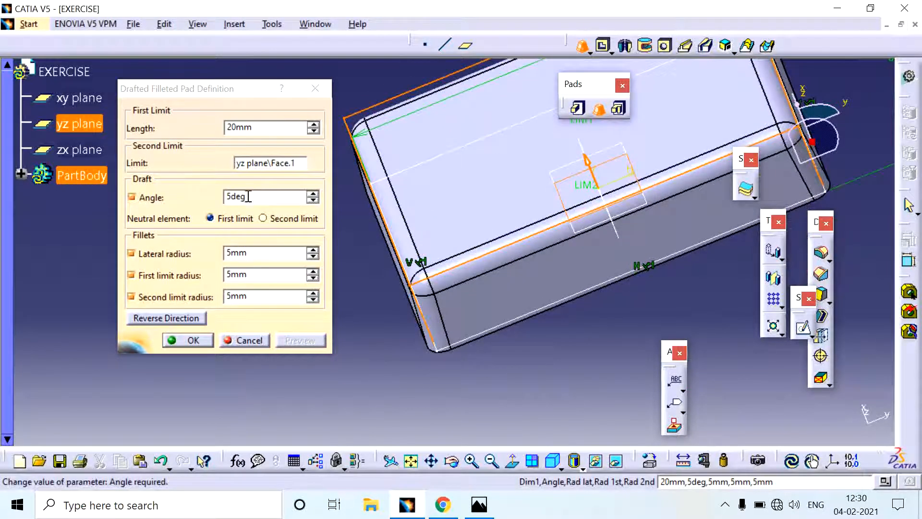
{"action": "left_click_drag", "start_coordinate": [250, 194], "coordinate": [216, 194]}
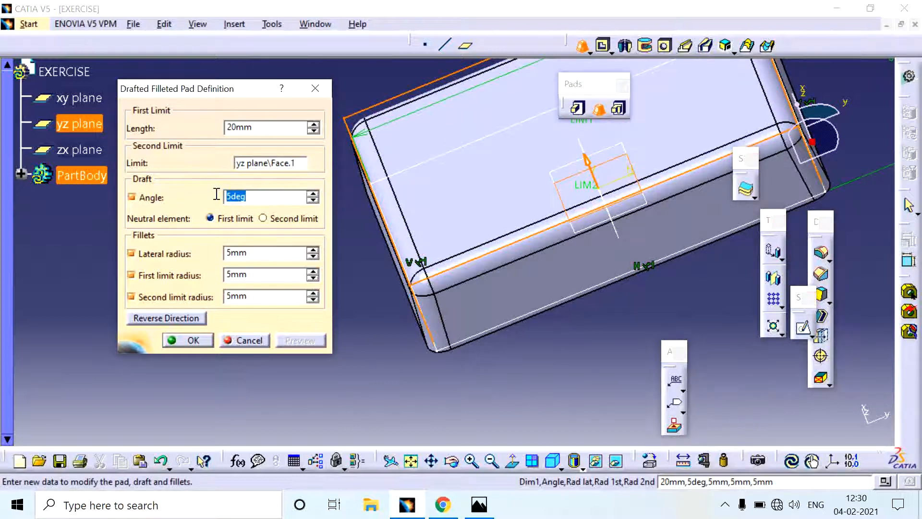
{"action": "type", "text": "10"}
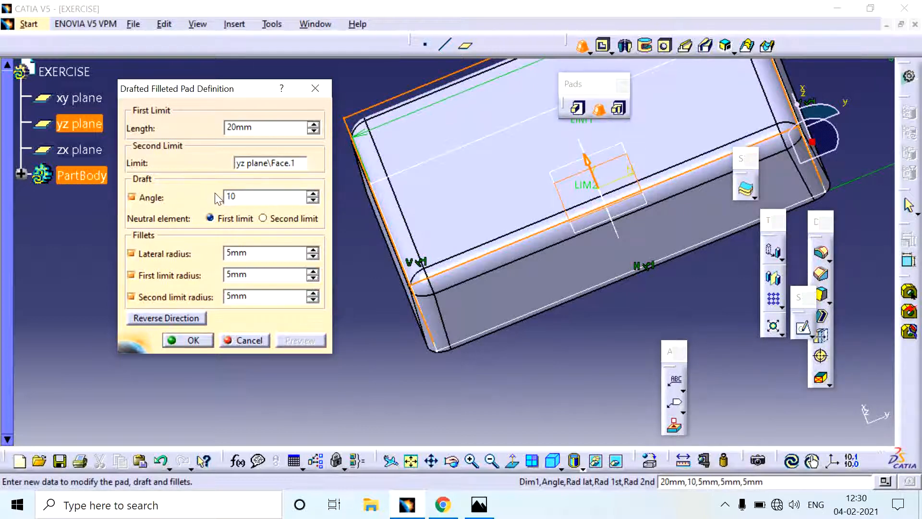
{"action": "key", "text": "Return"}
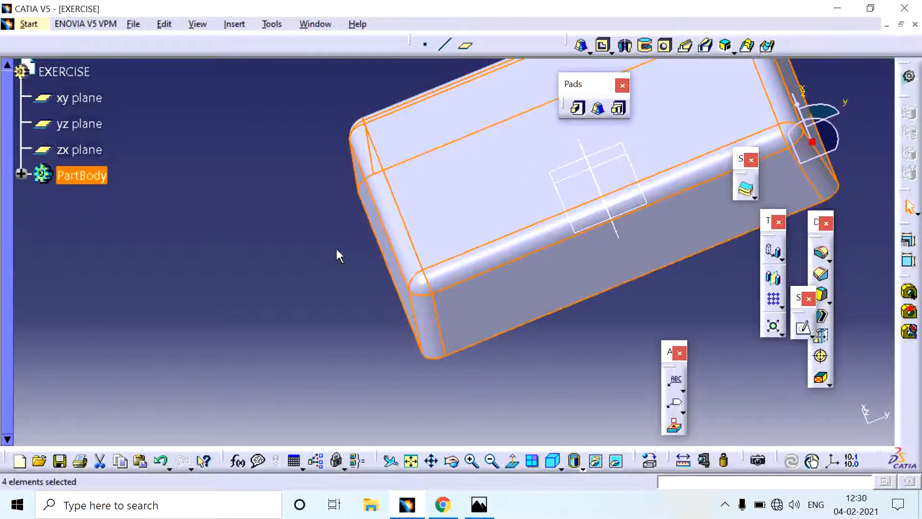
Examine the pad's drafted sides and filleted edges in the four-view layout and from other angles in a single view
{"action": "middle_click_drag", "start_coordinate": [336, 255], "coordinate": [466, 216]}
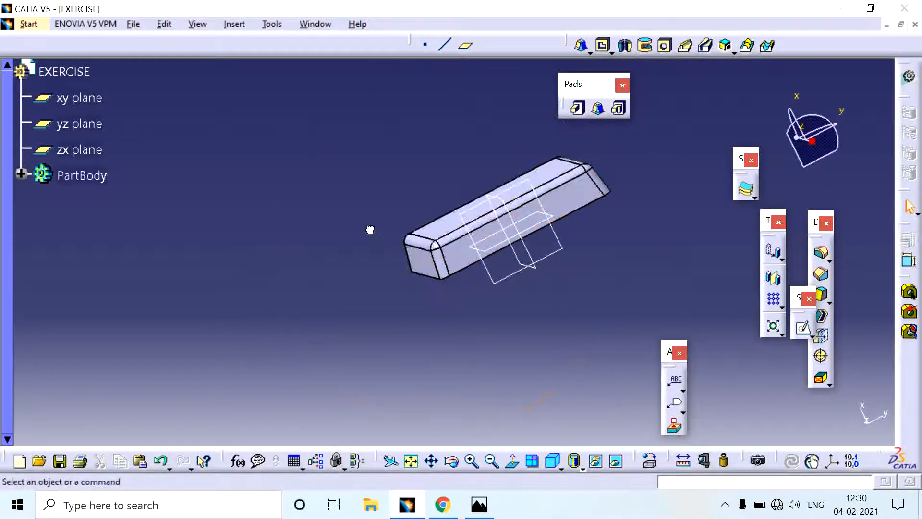
{"action": "left_click", "coordinate": [533, 462]}
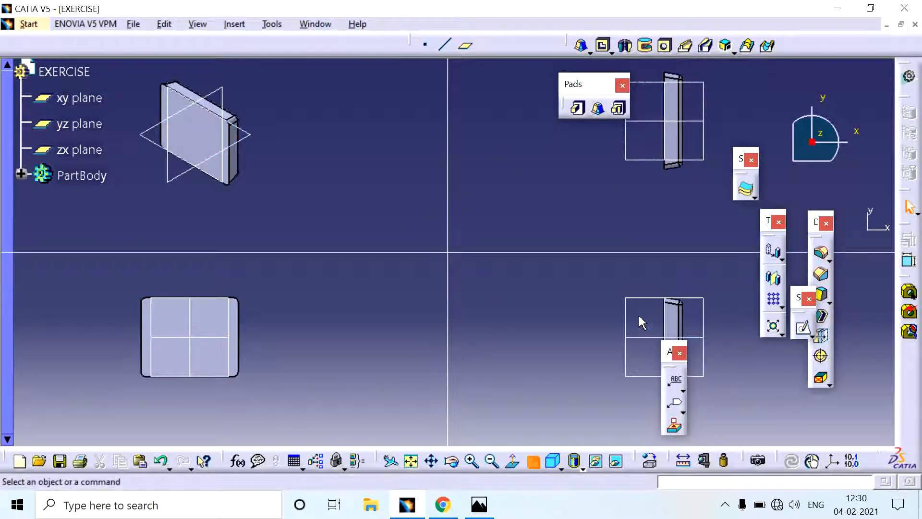
{"action": "middle_click_drag", "start_coordinate": [636, 316], "coordinate": [509, 317]}
{"action": "middle_click_drag", "start_coordinate": [555, 350], "coordinate": [550, 260]}
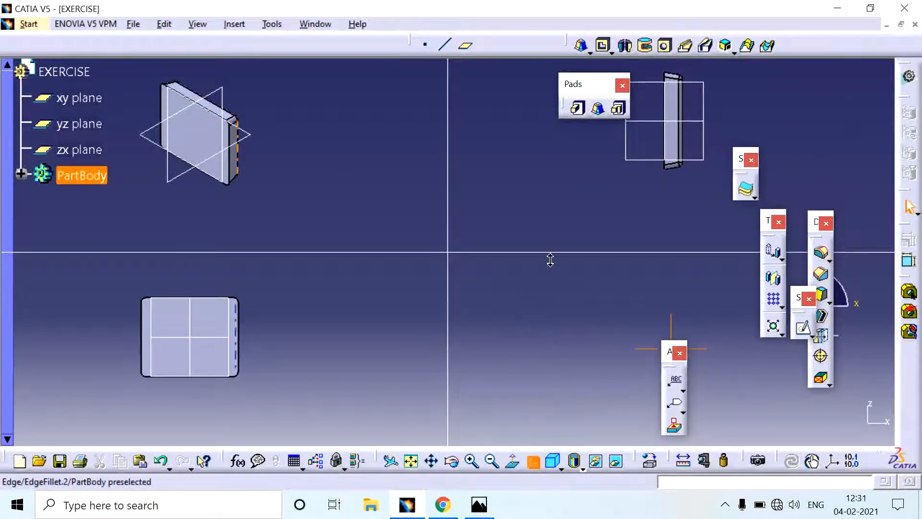
{"action": "middle_click_drag", "start_coordinate": [569, 325], "coordinate": [678, 341]}
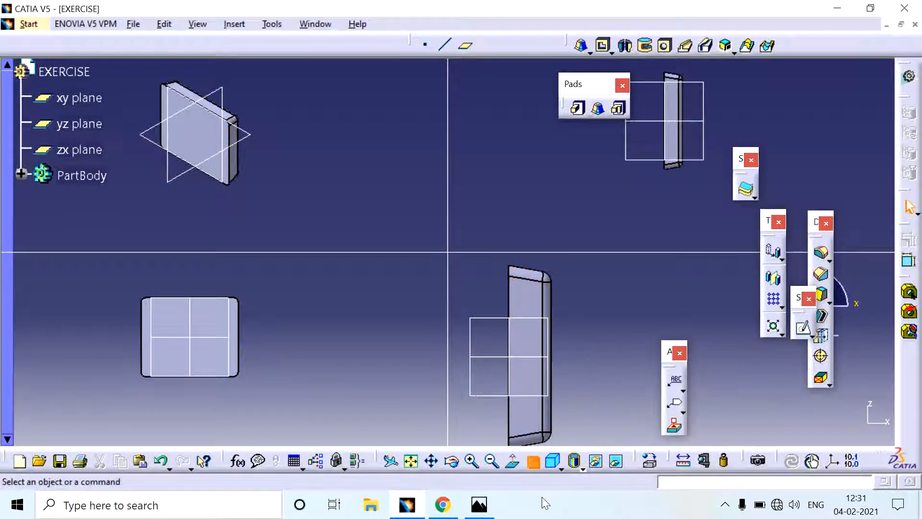
{"action": "left_click", "coordinate": [531, 461]}
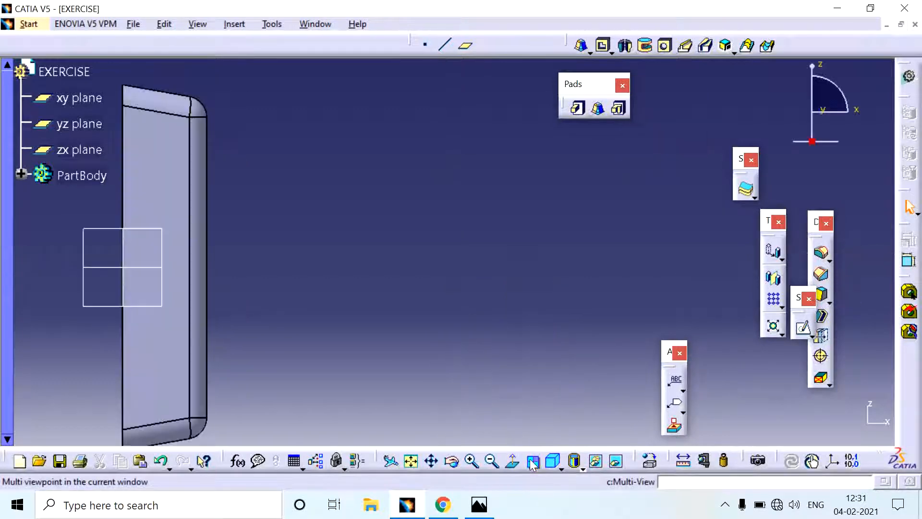
{"action": "middle_click_drag", "start_coordinate": [333, 214], "coordinate": [509, 278]}
{"action": "middle_click_drag", "start_coordinate": [425, 197], "coordinate": [406, 199]}
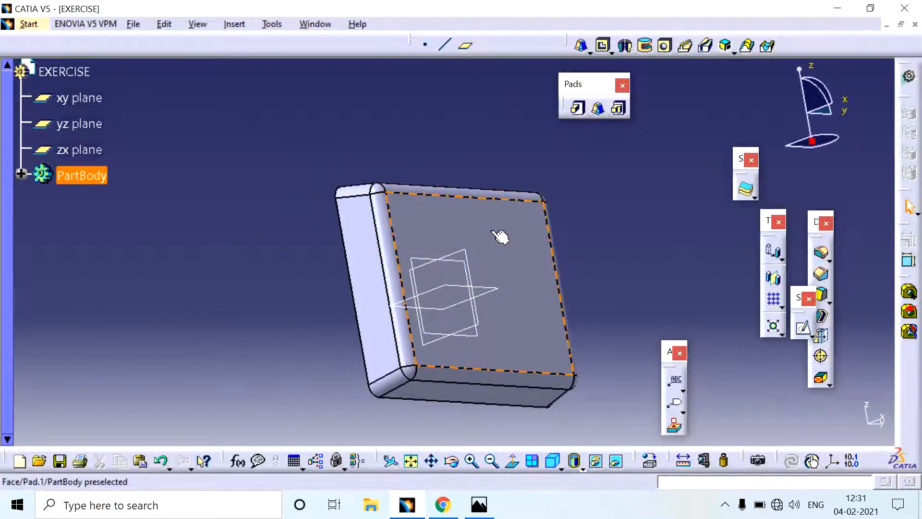
{"action": "left_click", "coordinate": [459, 215]}
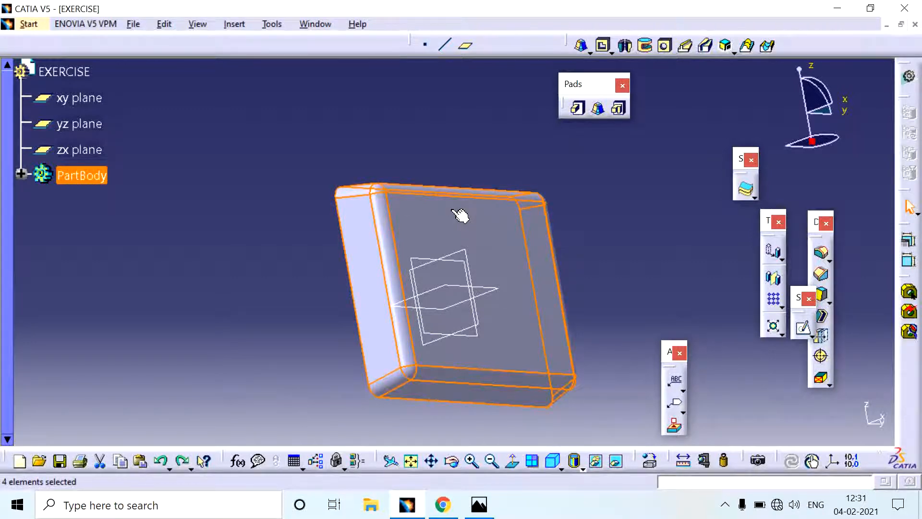
Undo the existing pad and preview a new 20 mm Drafted Filleted Pad of the rectangle with the yz plane as second limit
{"action": "key", "text": "ctrl+z"}
{"action": "left_click", "coordinate": [428, 170]}
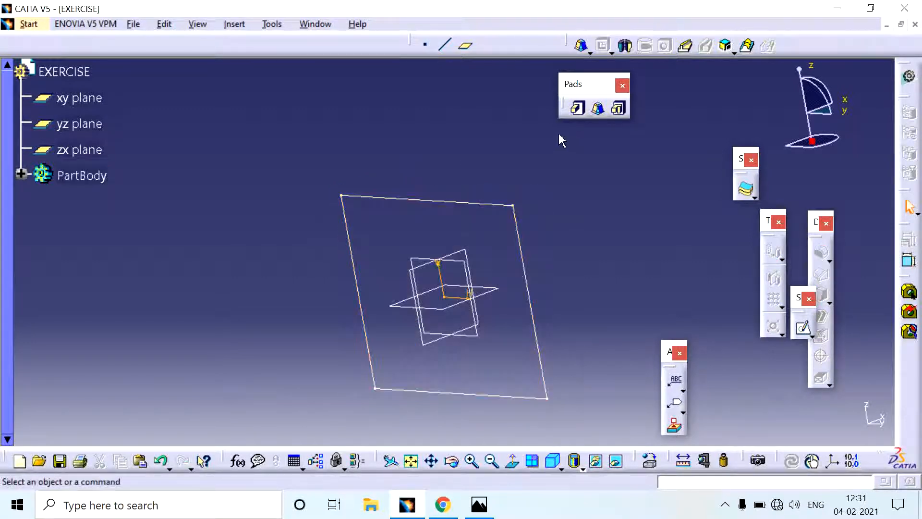
{"action": "left_click", "coordinate": [598, 108]}
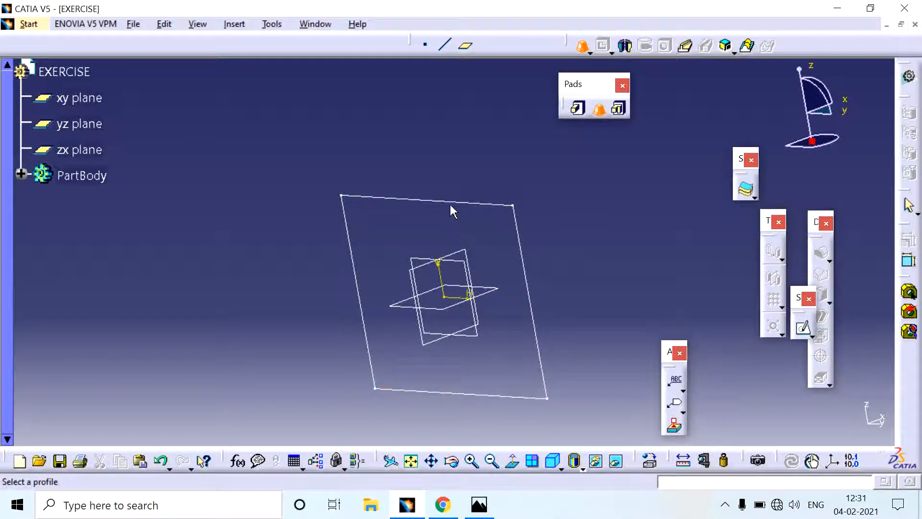
{"action": "left_click", "coordinate": [455, 203]}
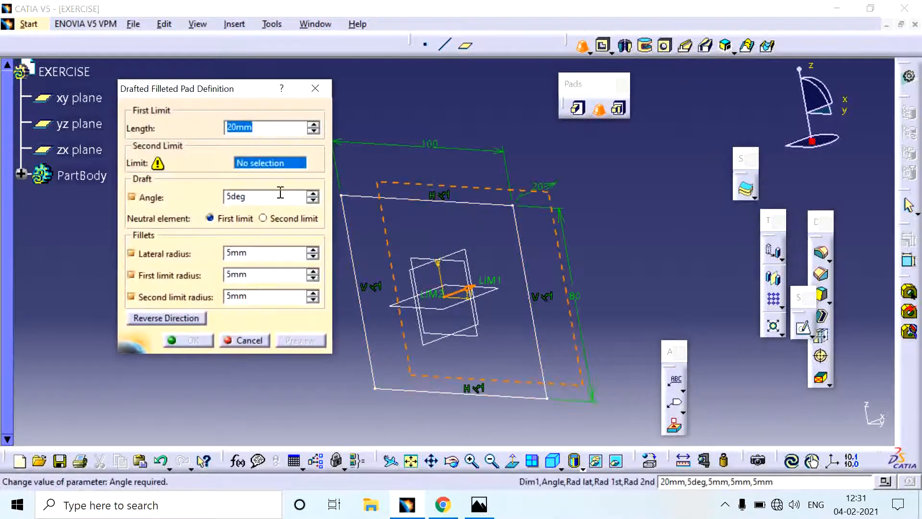
{"action": "middle_click_drag", "start_coordinate": [411, 262], "coordinate": [505, 261]}
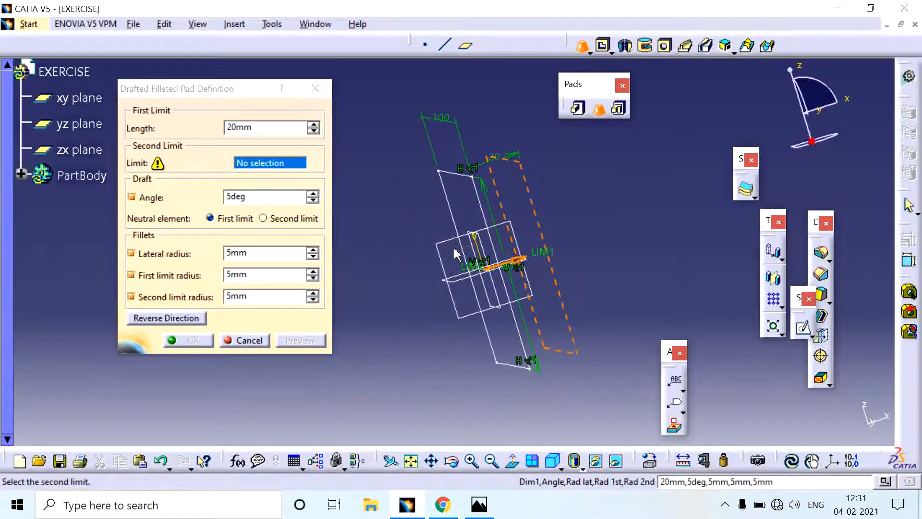
{"action": "left_click", "coordinate": [472, 241]}
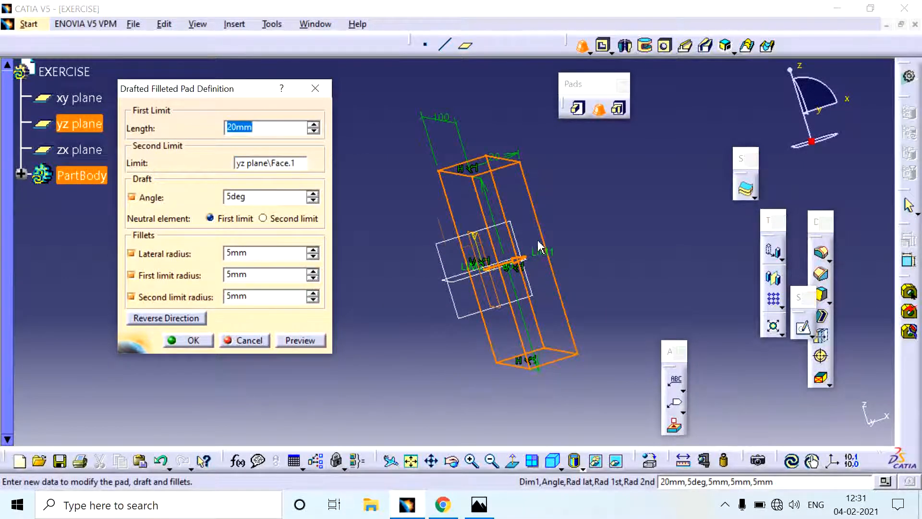
{"action": "middle_click_drag", "start_coordinate": [540, 246], "coordinate": [475, 265]}
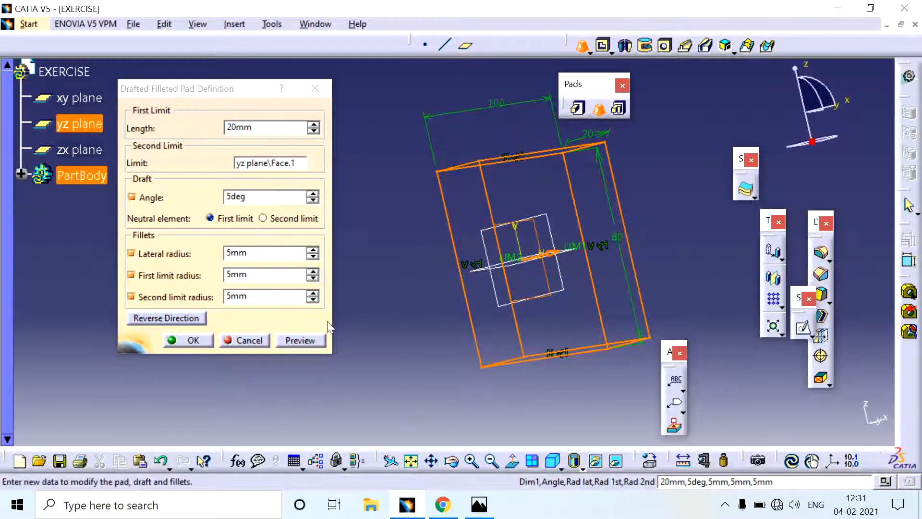
{"action": "left_click", "coordinate": [300, 341]}
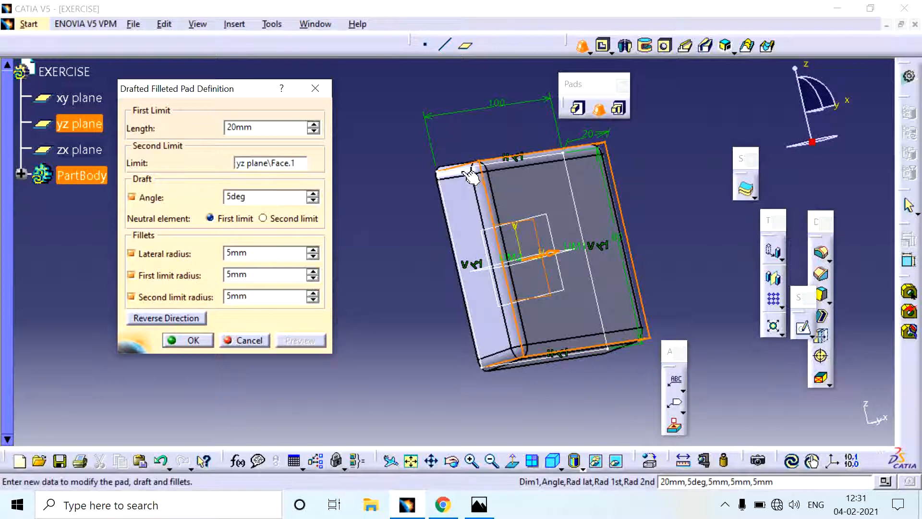
{"action": "middle_click_drag", "start_coordinate": [531, 354], "coordinate": [482, 321]}
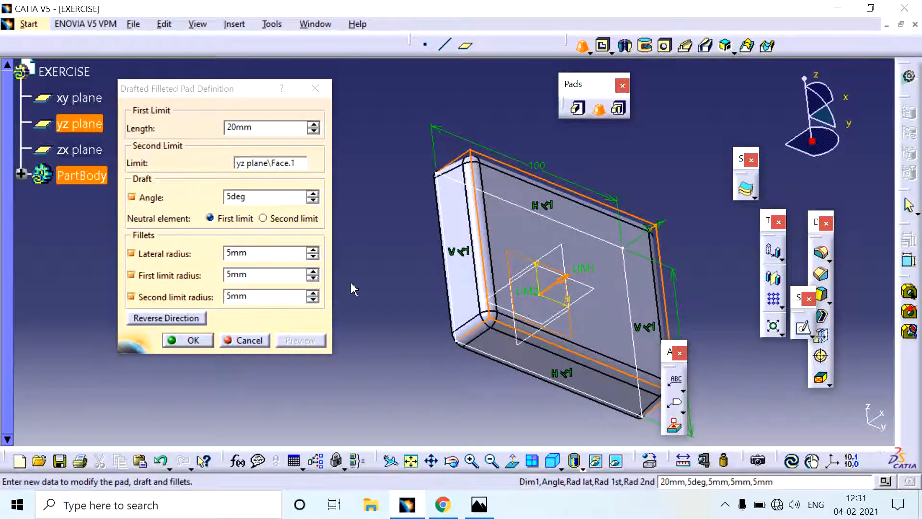
Preview the pad with a 10 mm lateral fillet radius, and set and preview the lateral radius at 13 mm
{"action": "left_click", "coordinate": [316, 250]}
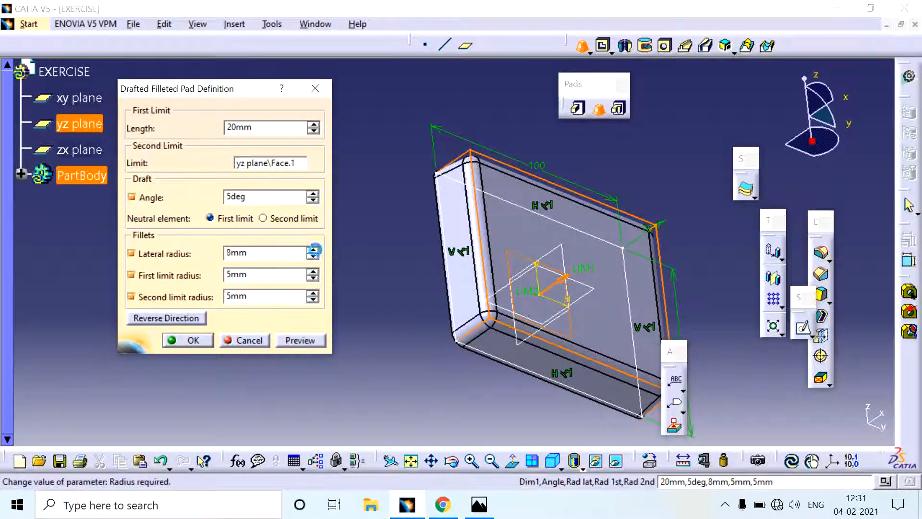
{"action": "left_click", "coordinate": [316, 250]}
{"action": "left_click", "coordinate": [301, 340]}
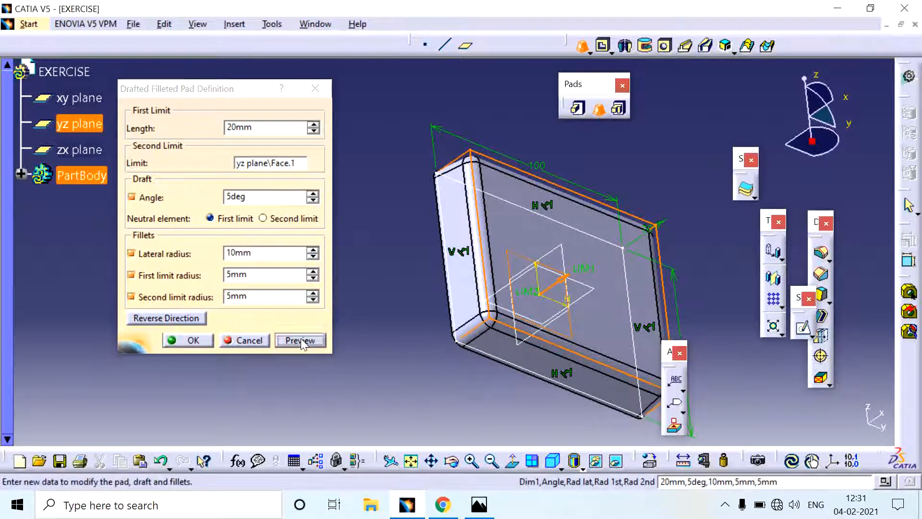
{"action": "left_click", "coordinate": [313, 250]}
{"action": "left_click", "coordinate": [313, 250]}
{"action": "left_click", "coordinate": [313, 249]}
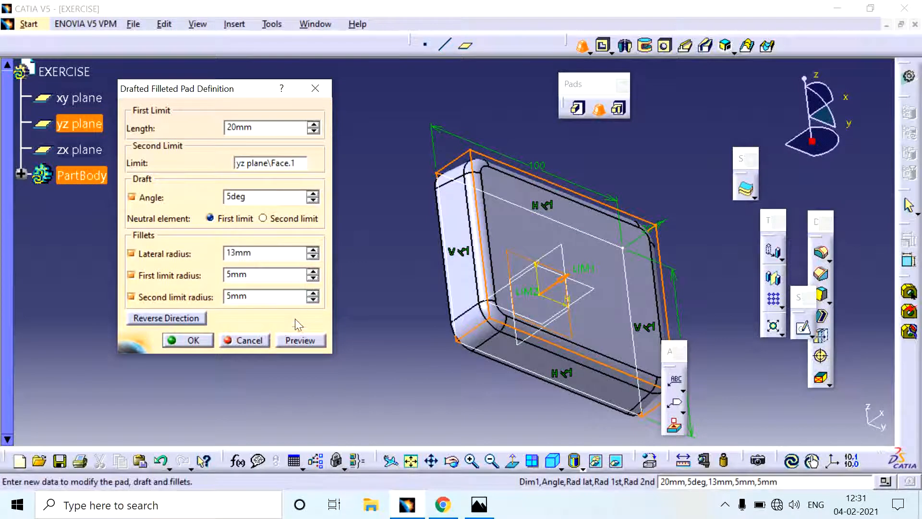
{"action": "left_click", "coordinate": [300, 340]}
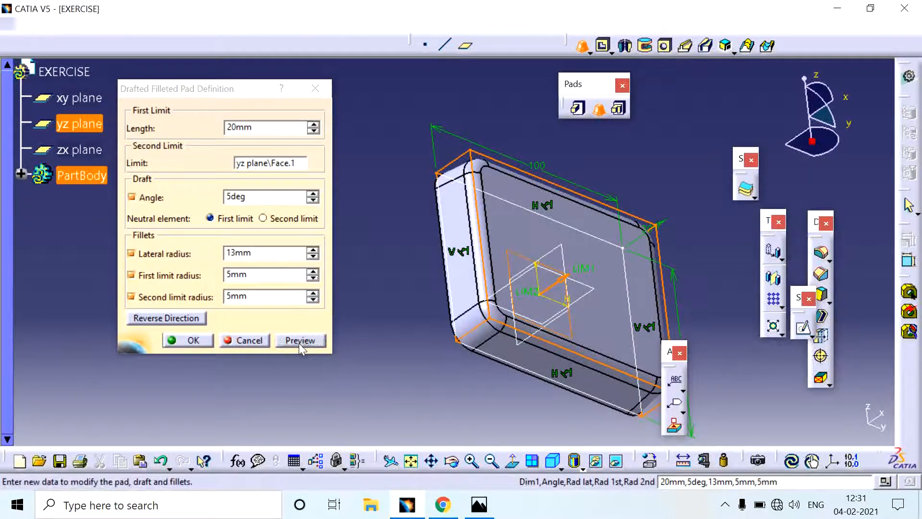
{"action": "left_click", "coordinate": [383, 320]}
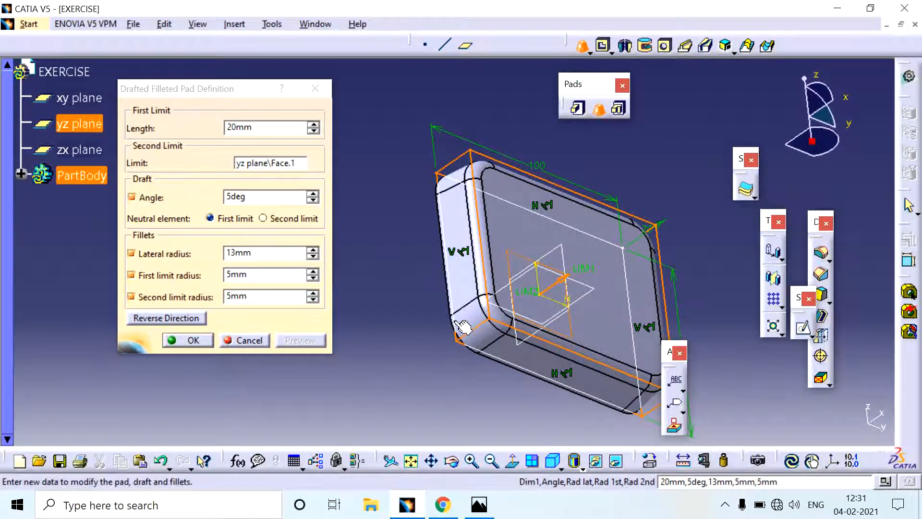
Try first limit radii of 8 mm, 10 mm and 1 mm, and create the drafted filleted pad
{"action": "left_click", "coordinate": [314, 271]}
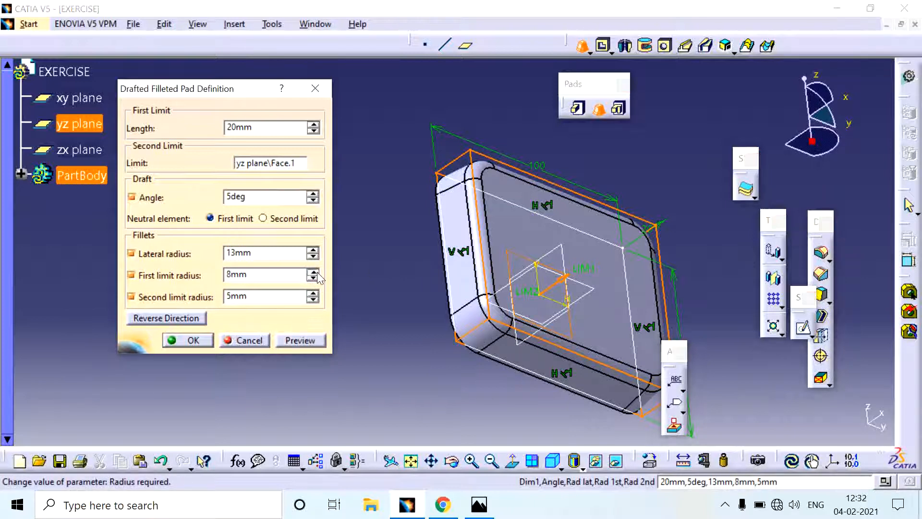
{"action": "left_click", "coordinate": [298, 340]}
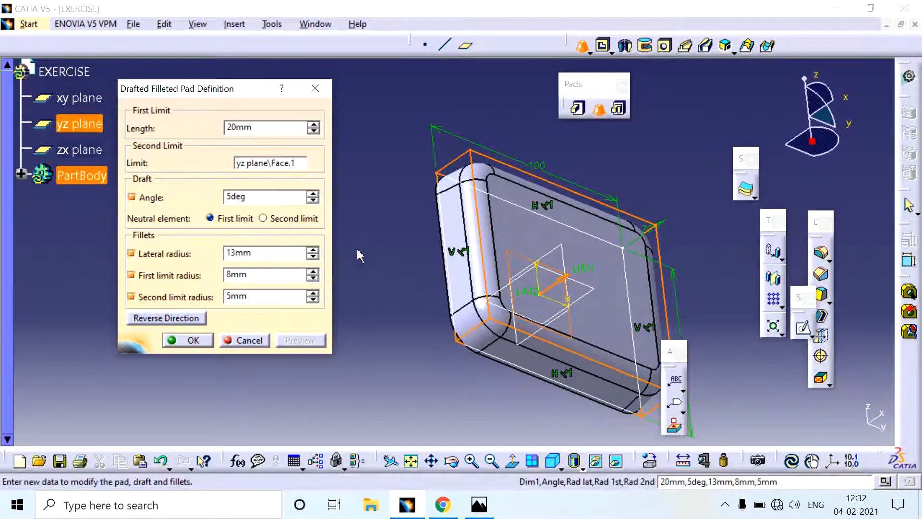
{"action": "left_click", "coordinate": [313, 272]}
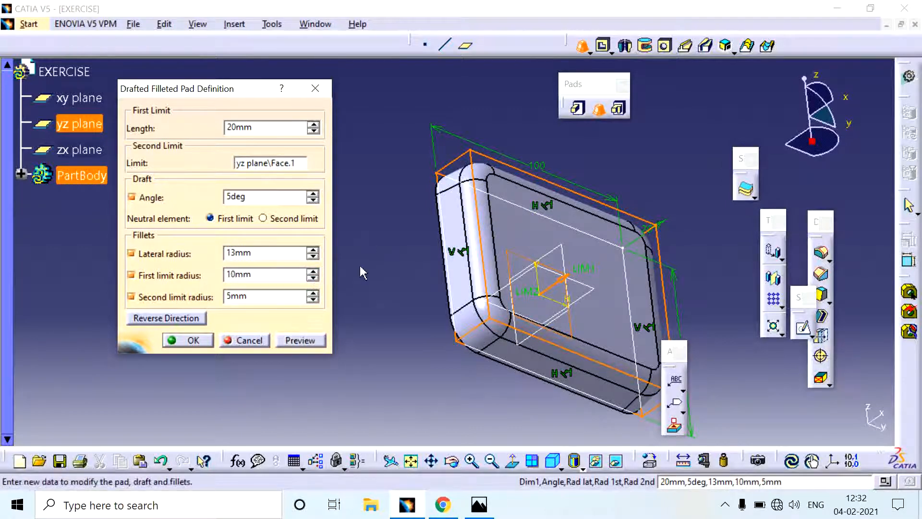
{"action": "left_click_drag", "start_coordinate": [261, 278], "coordinate": [214, 279]}
{"action": "type", "text": "1"}
{"action": "key", "text": "Return"}
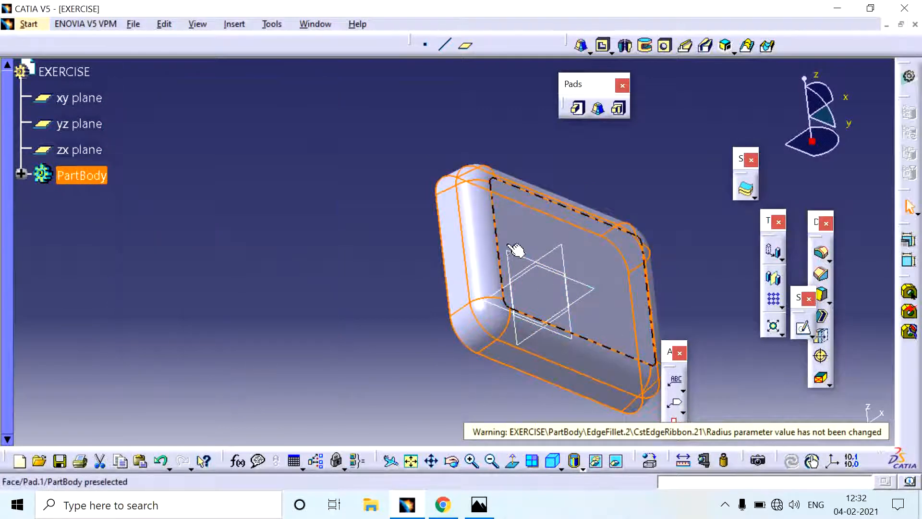
Examine the pad's side faces and rounded edges from several angles and point out the separate Draft Angle tool
{"action": "left_click", "coordinate": [493, 235]}
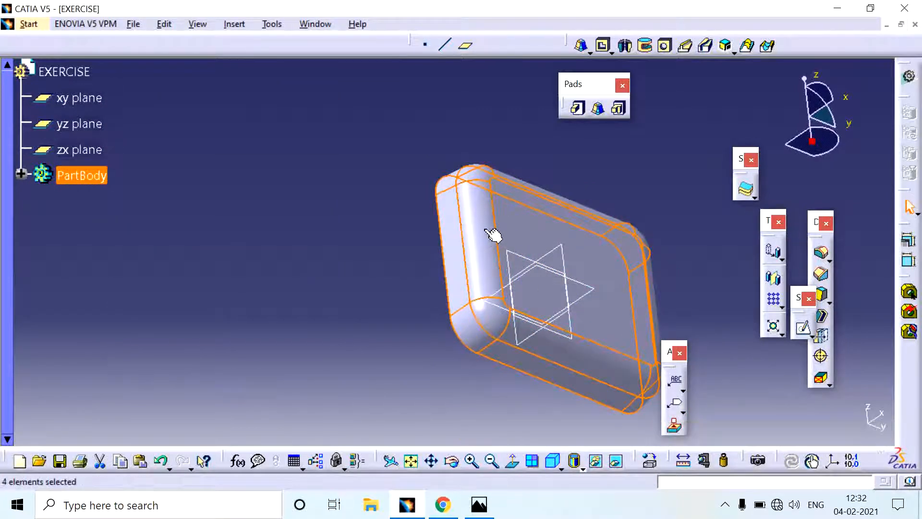
{"action": "left_click", "coordinate": [471, 275]}
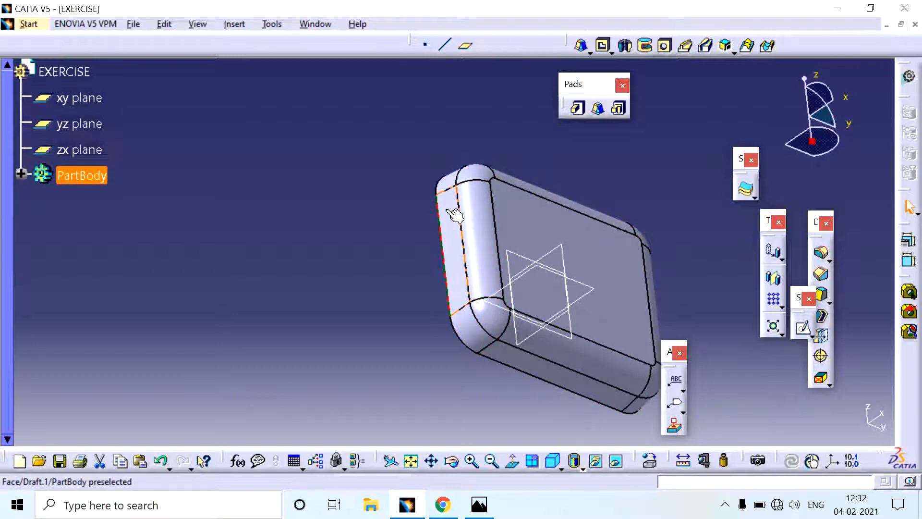
{"action": "left_click", "coordinate": [393, 264]}
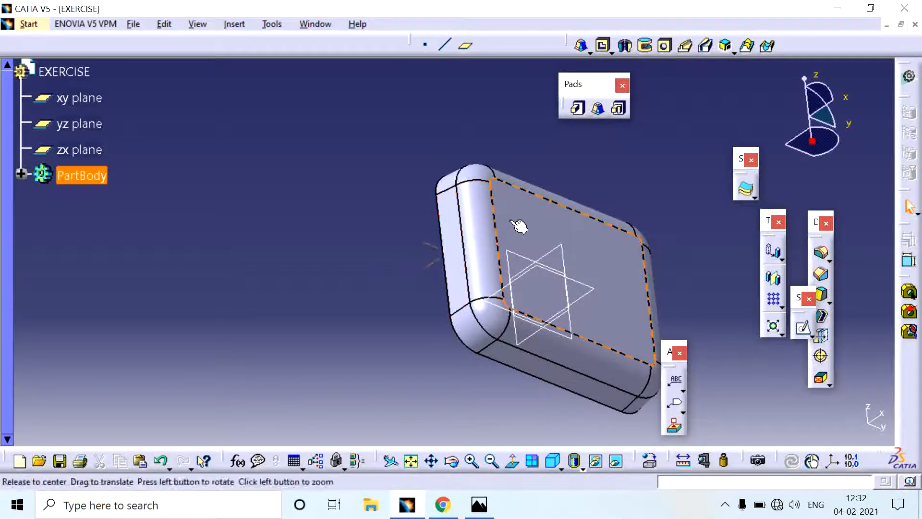
{"action": "middle_click_drag", "start_coordinate": [519, 225], "coordinate": [417, 238]}
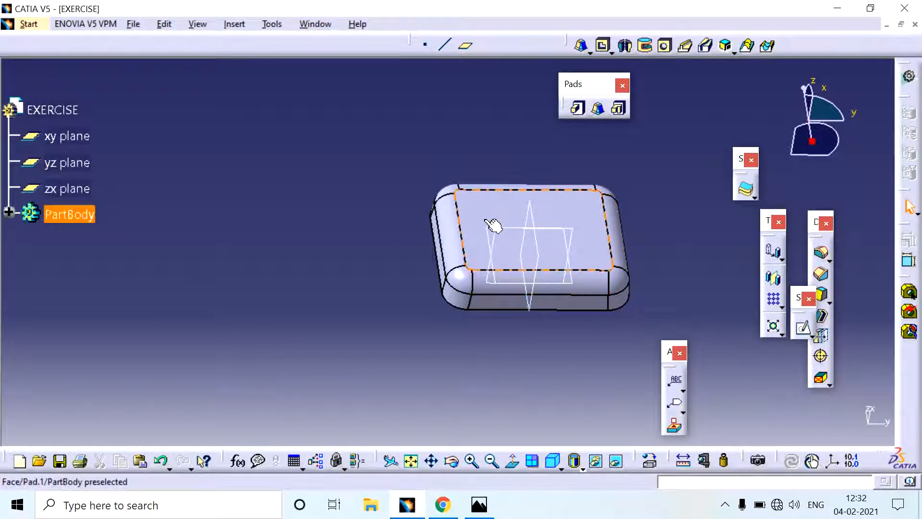
{"action": "left_click", "coordinate": [595, 302]}
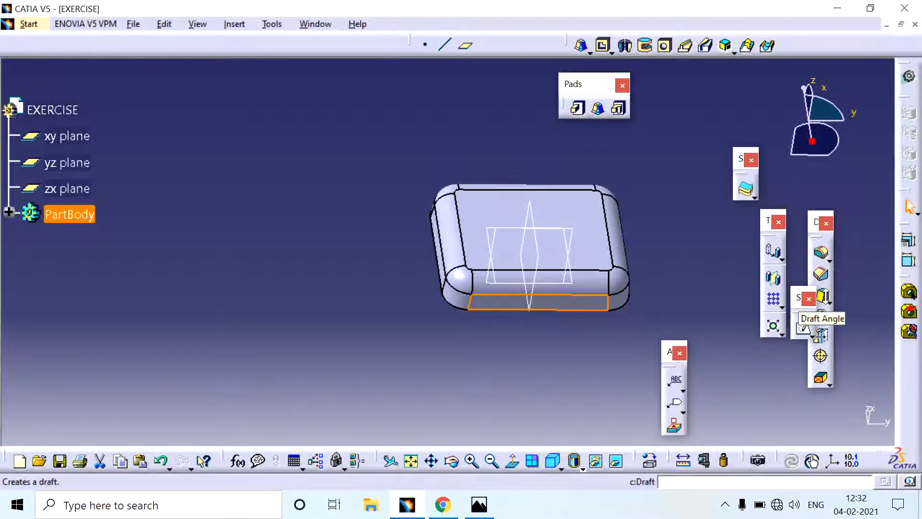
{"action": "left_click", "coordinate": [828, 302]}
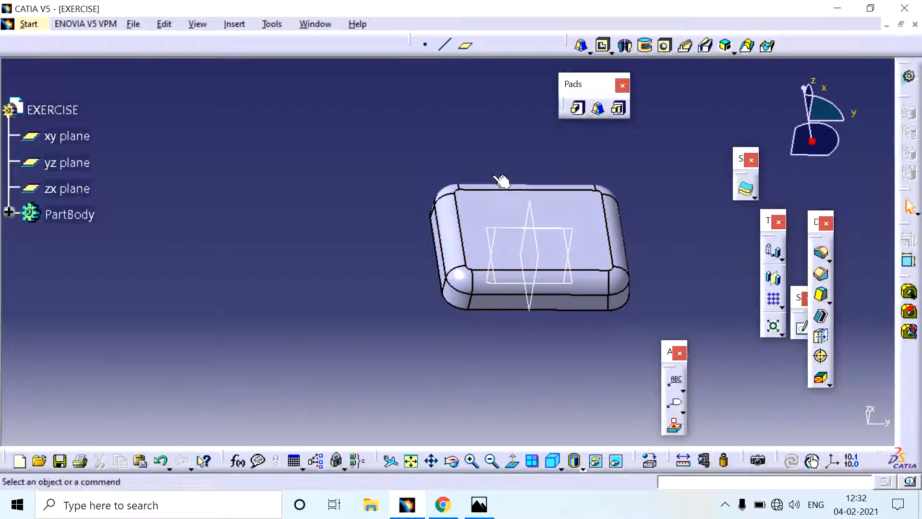
{"action": "middle_click_drag", "start_coordinate": [500, 181], "coordinate": [566, 245]}
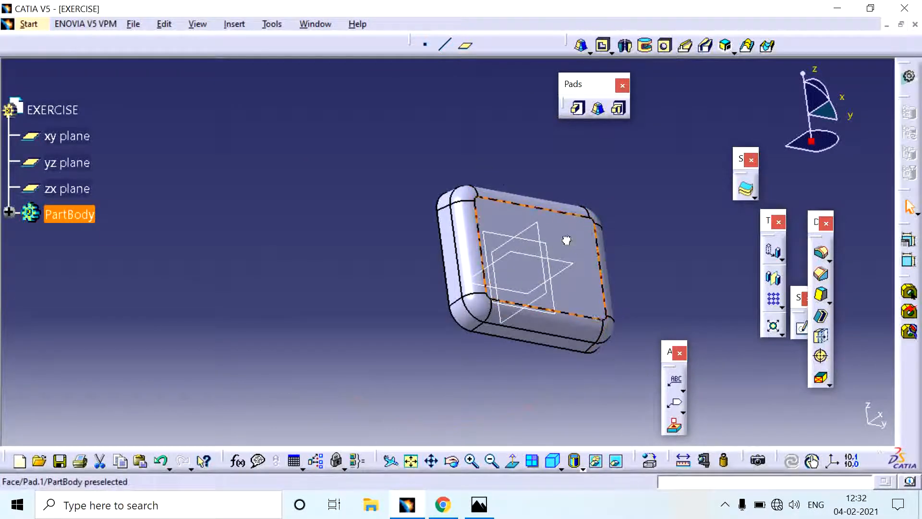
Expand the PartBody in the tree and highlight Draft.1, EdgeFillet.1 and EdgeFillet.2 together on the pad
{"action": "left_click", "coordinate": [9, 213]}
{"action": "left_click", "coordinate": [89, 305]}
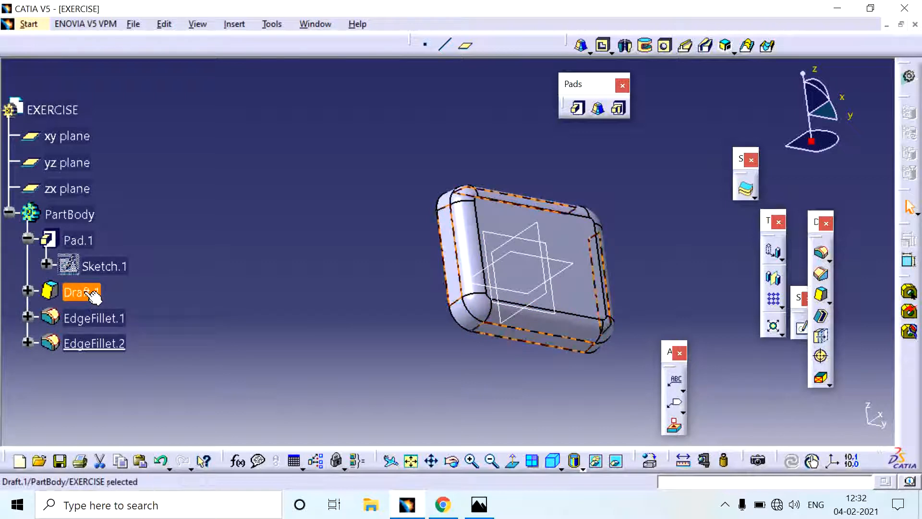
{"action": "left_click", "coordinate": [119, 331], "text": "ctrl"}
{"action": "left_click", "coordinate": [121, 336], "text": "ctrl"}
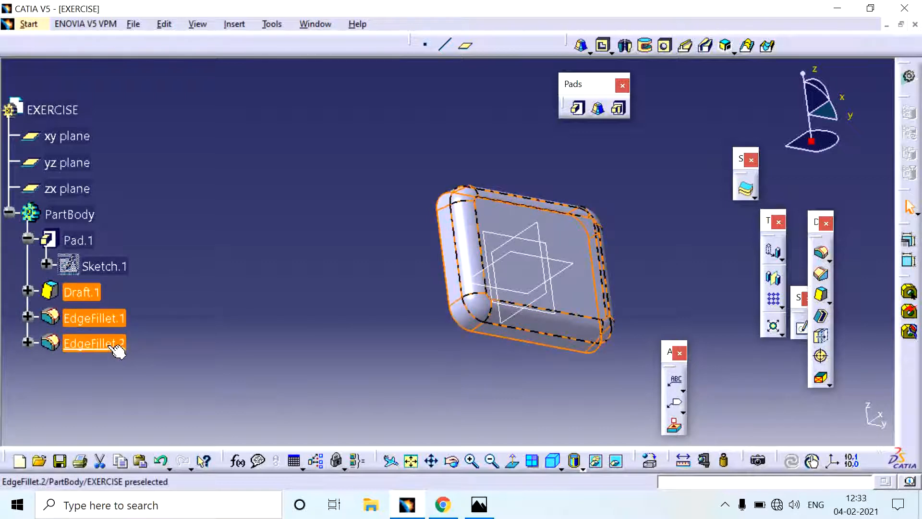
{"action": "left_click", "coordinate": [498, 148]}
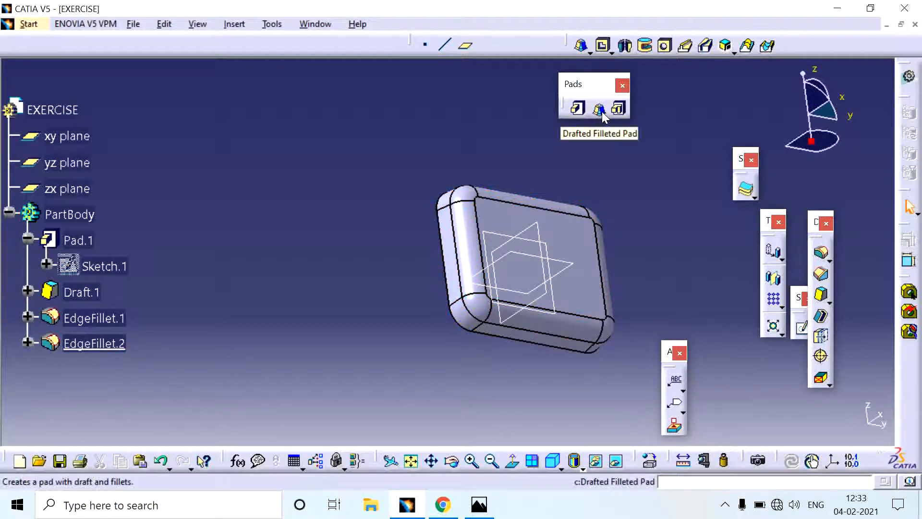
Inspect the definitions of Draft.1 and EdgeFillet.1, closing each without making changes
{"action": "left_click", "coordinate": [84, 292]}
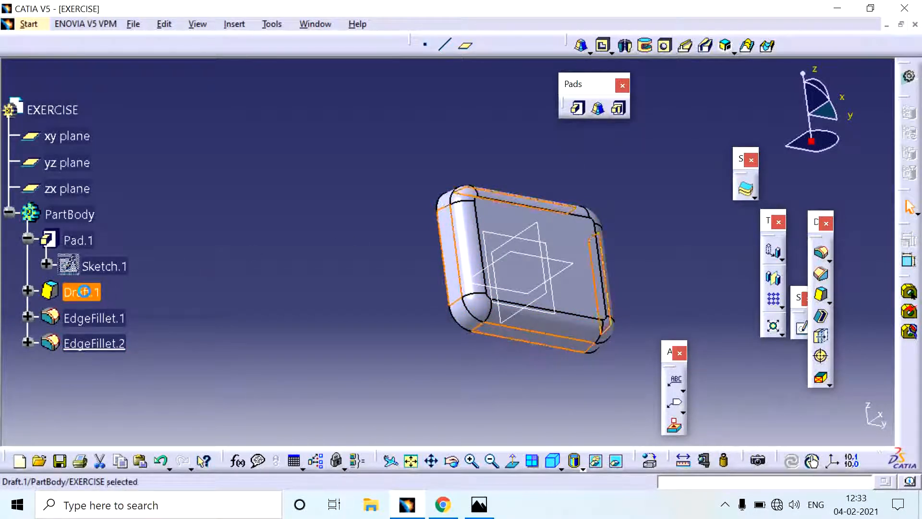
{"action": "left_click", "coordinate": [108, 318], "text": "ctrl"}
{"action": "left_click", "coordinate": [89, 293]}
{"action": "double_click", "coordinate": [90, 294]}
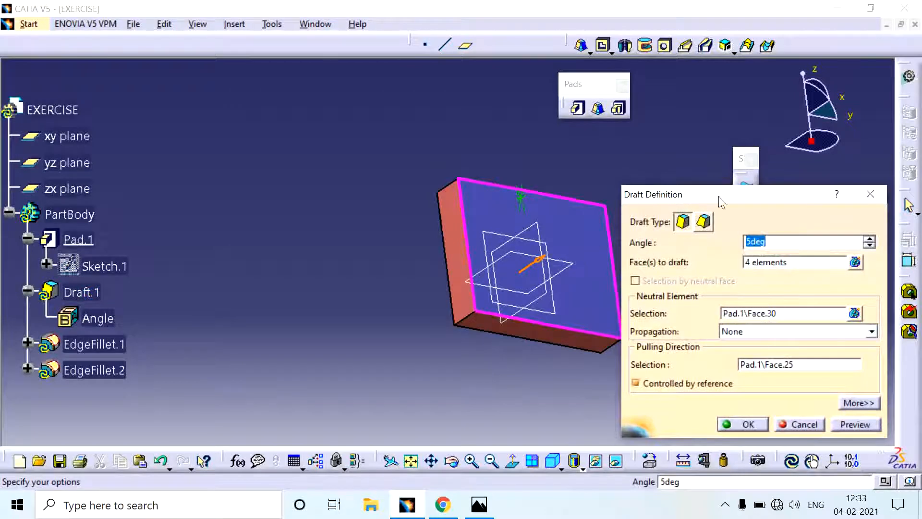
{"action": "left_click", "coordinate": [870, 194]}
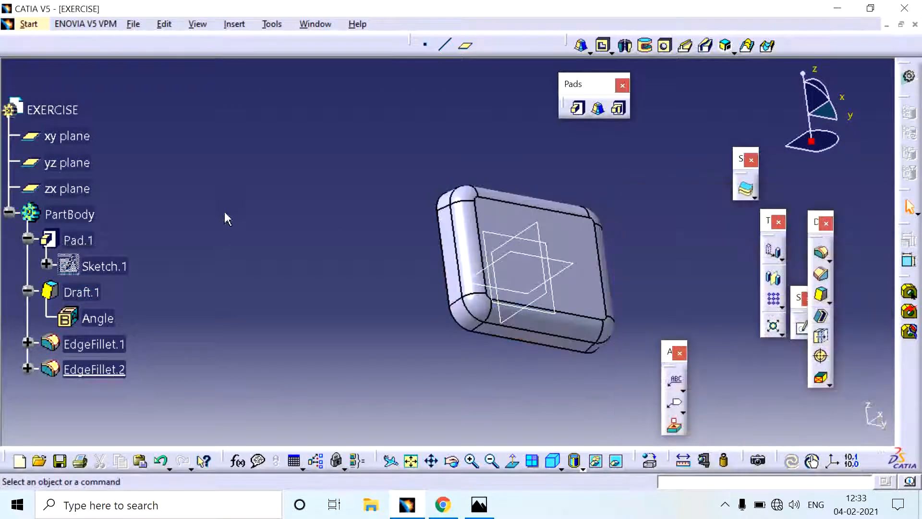
{"action": "double_click", "coordinate": [81, 344]}
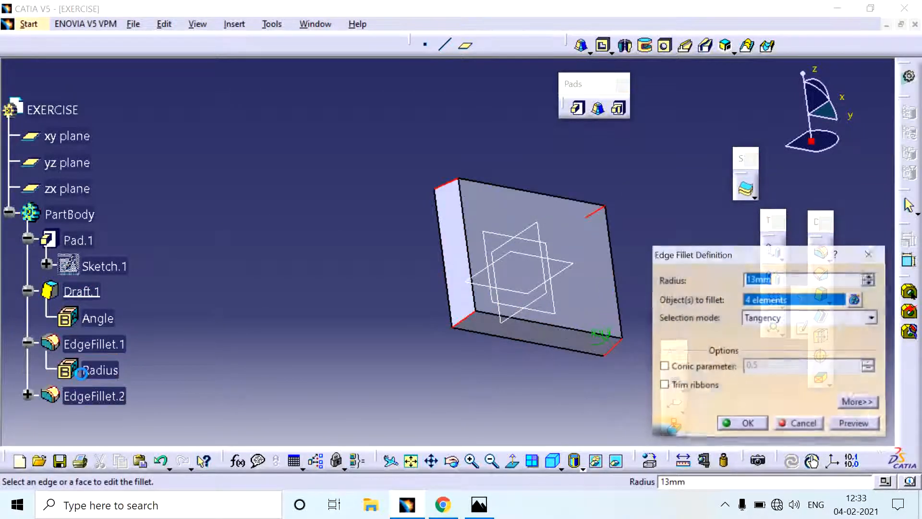
{"action": "left_click", "coordinate": [877, 261]}
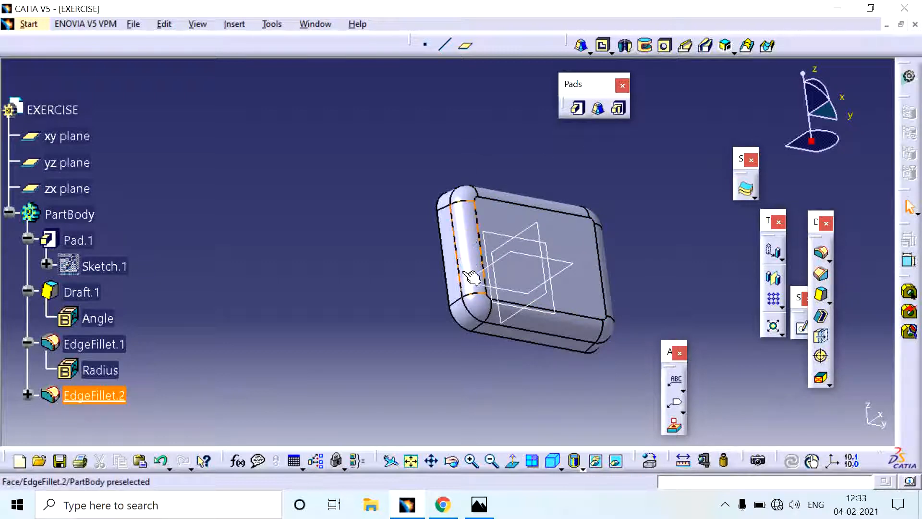
Delete Draft.1, EdgeFillet.1 and EdgeFillet.2 from the PartBody, keeping only the pad and its sketch
{"action": "left_click", "coordinate": [94, 292]}
{"action": "key", "text": "Delete"}
{"action": "left_click", "coordinate": [94, 292]}
{"action": "key", "text": "Delete"}
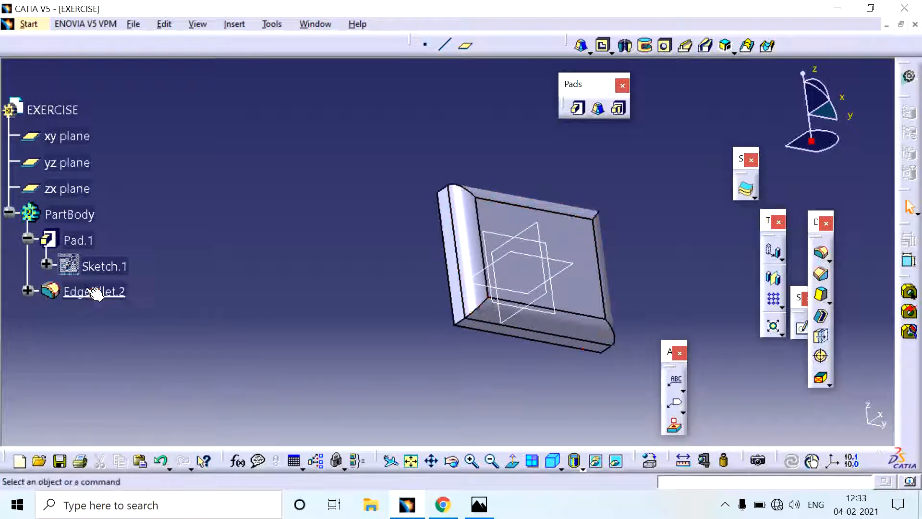
{"action": "left_click", "coordinate": [95, 291]}
{"action": "key", "text": "Delete"}
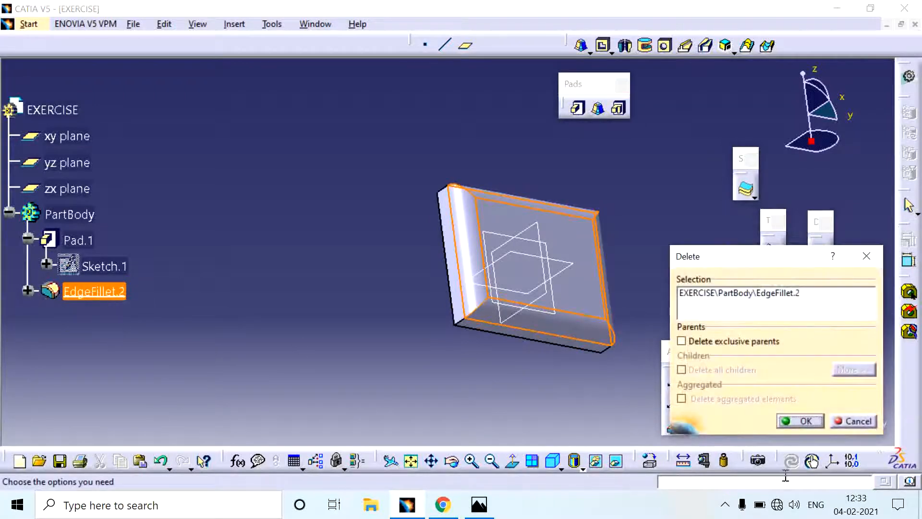
{"action": "left_click", "coordinate": [809, 425]}
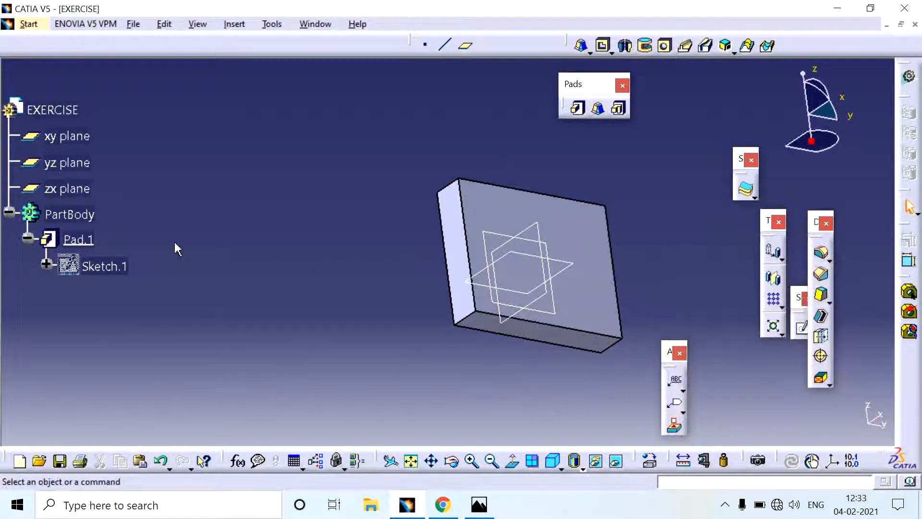
Start a new sketch on the large flat face of the rectangular pad
{"action": "middle_click_drag", "start_coordinate": [490, 268], "coordinate": [384, 196]}
{"action": "left_click", "coordinate": [480, 219]}
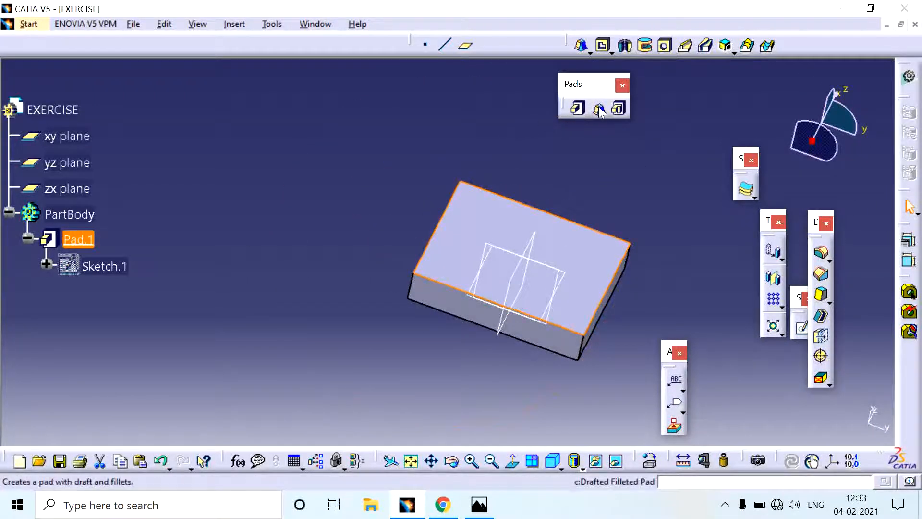
{"action": "left_click", "coordinate": [801, 327]}
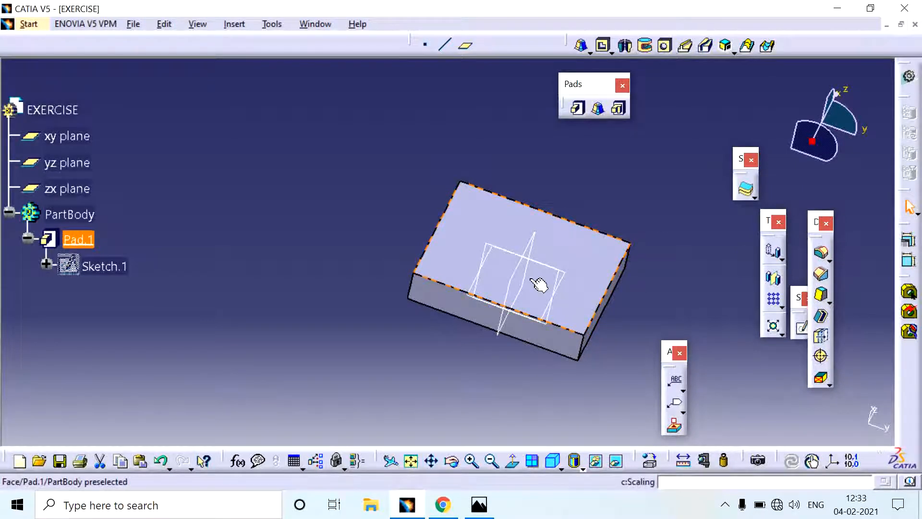
{"action": "left_click", "coordinate": [505, 233]}
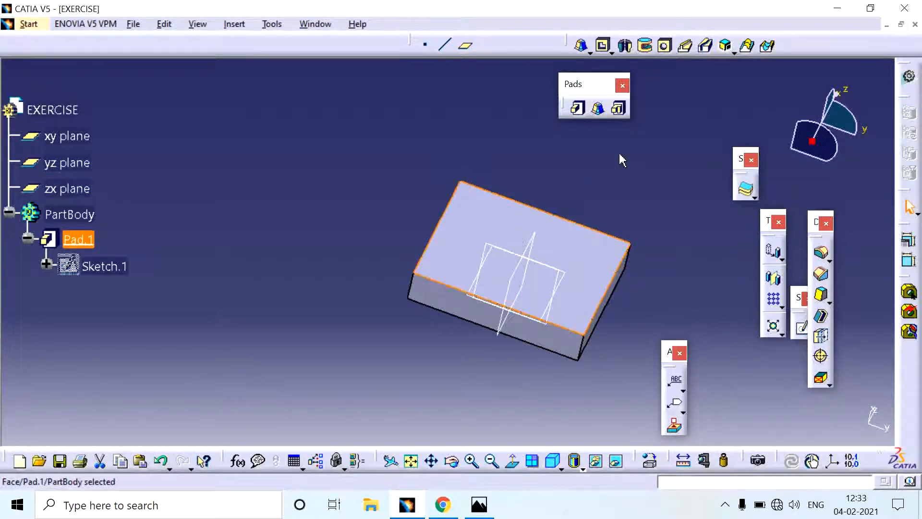
{"action": "left_click", "coordinate": [801, 328]}
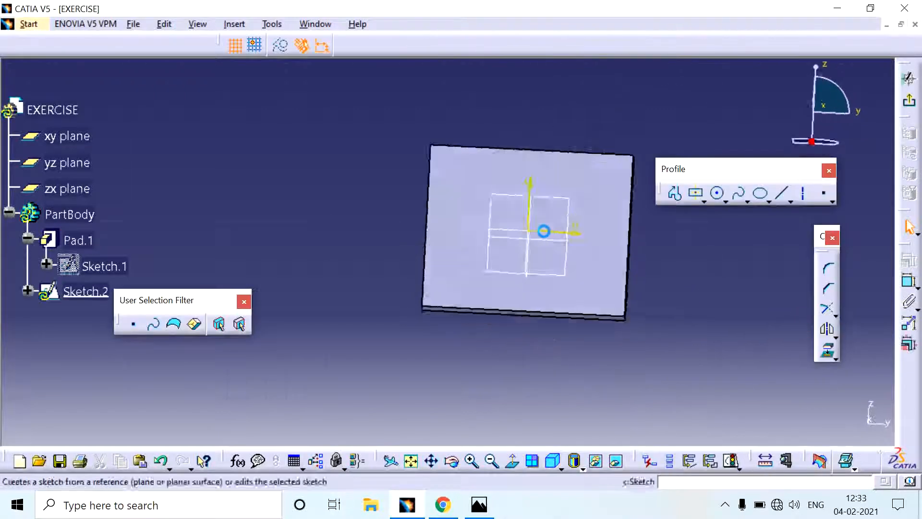
Sketch a circle about 32 mm in diameter centred on the sketch origin
{"action": "left_click", "coordinate": [716, 197]}
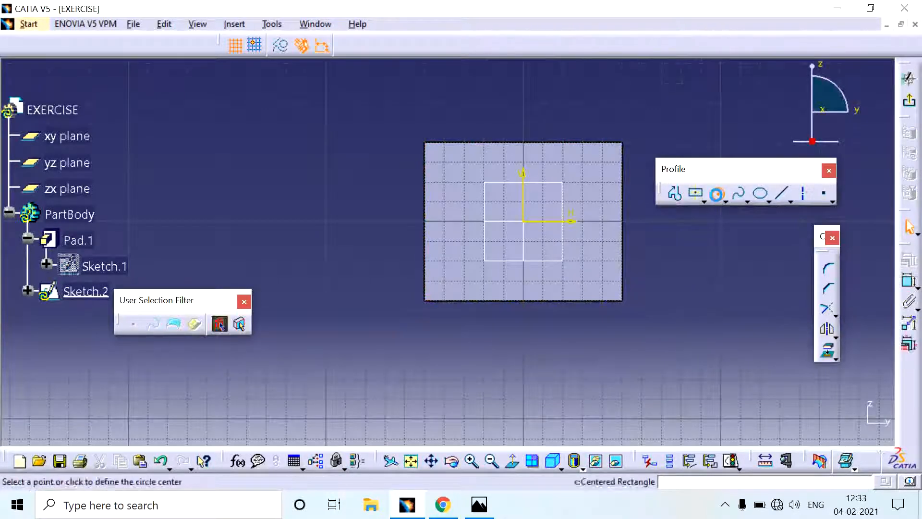
{"action": "left_click", "coordinate": [524, 222]}
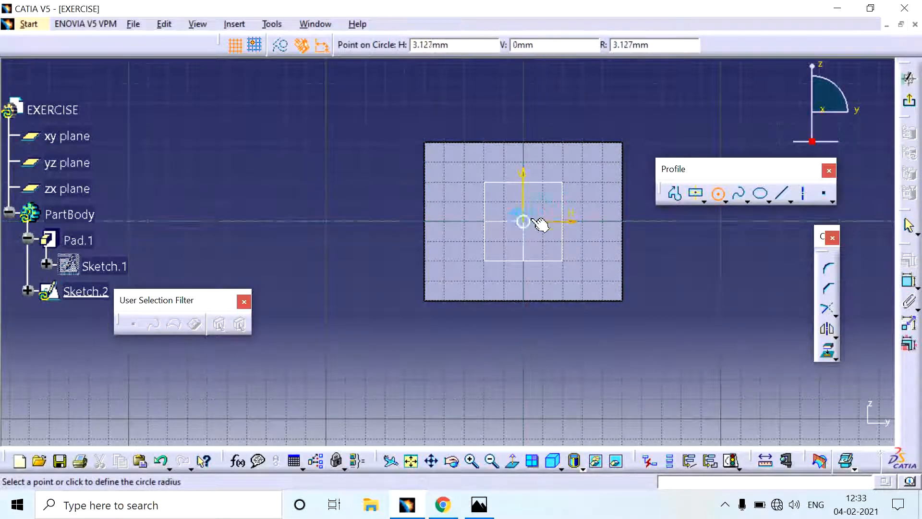
{"action": "left_click", "coordinate": [552, 207]}
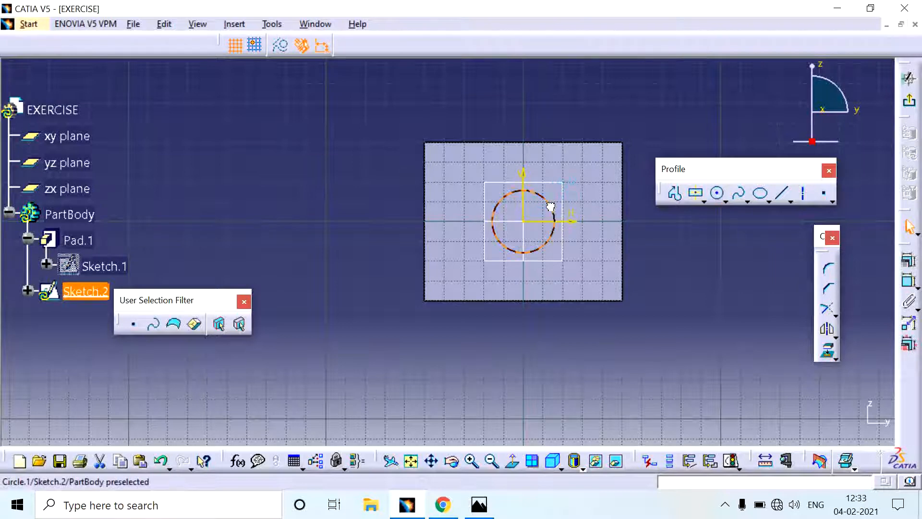
{"action": "left_click", "coordinate": [759, 275]}
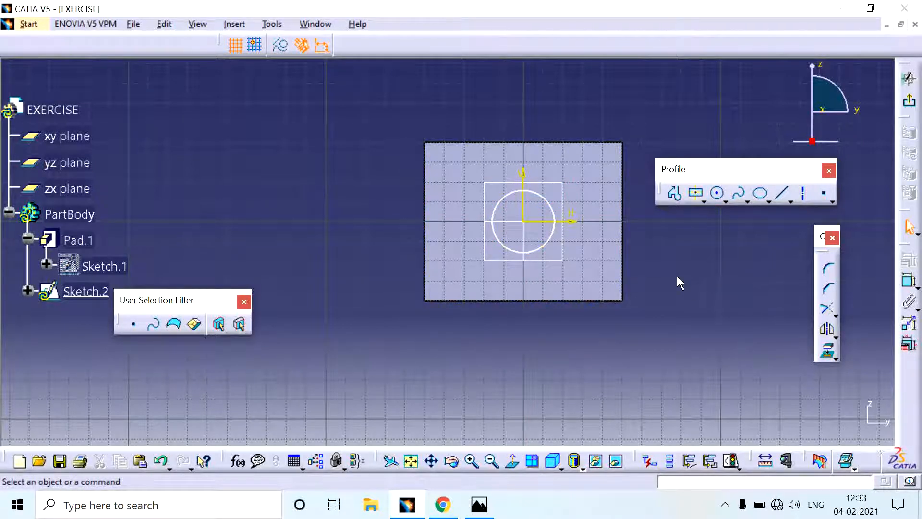
Constrain the circle's diameter to 30 mm and exit the sketch
{"action": "left_click", "coordinate": [908, 281]}
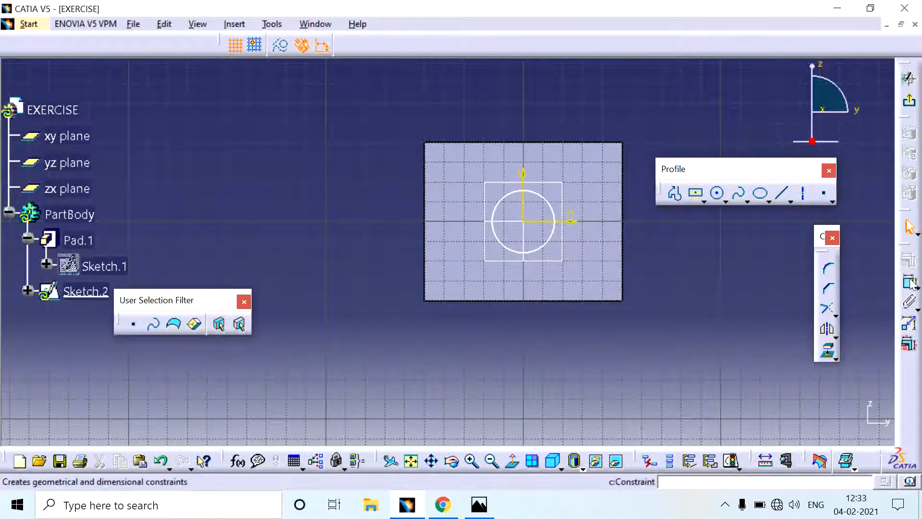
{"action": "left_click", "coordinate": [546, 196]}
{"action": "left_click", "coordinate": [574, 128]}
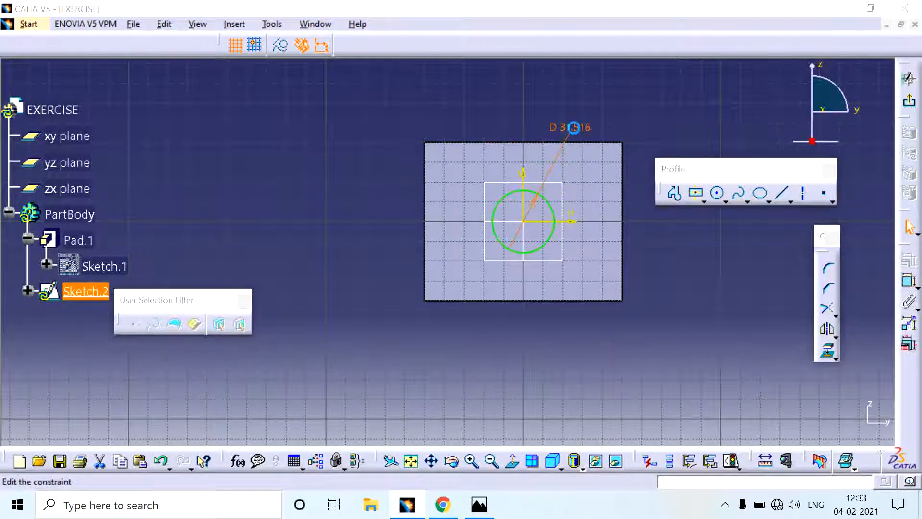
{"action": "double_click", "coordinate": [574, 128]}
{"action": "type", "text": "30"}
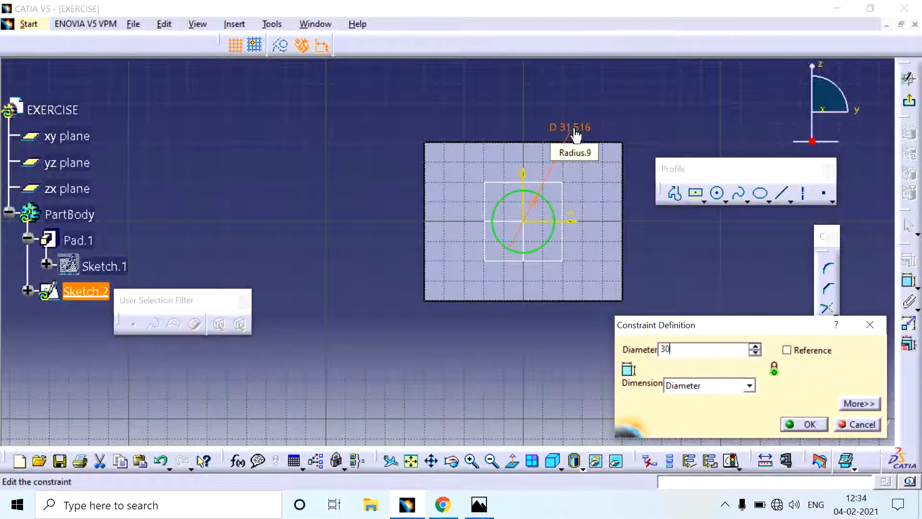
{"action": "key", "text": "Return"}
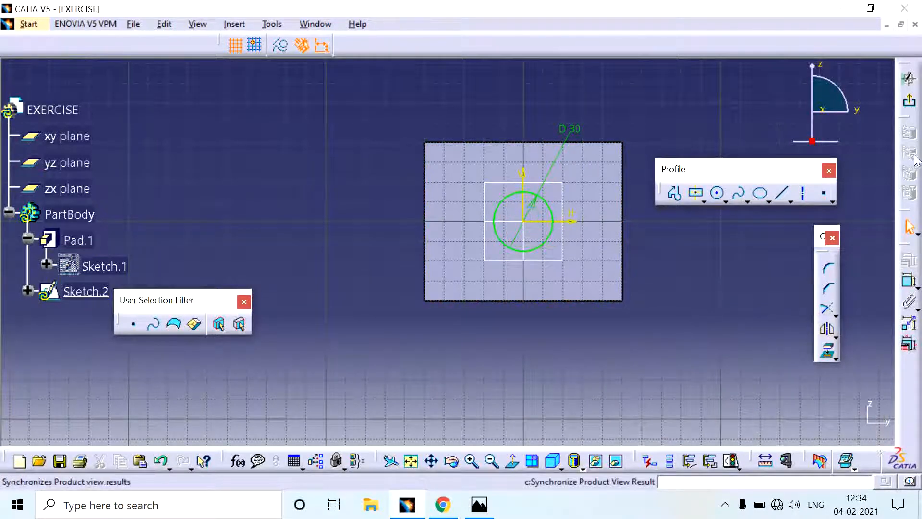
{"action": "left_click", "coordinate": [909, 105]}
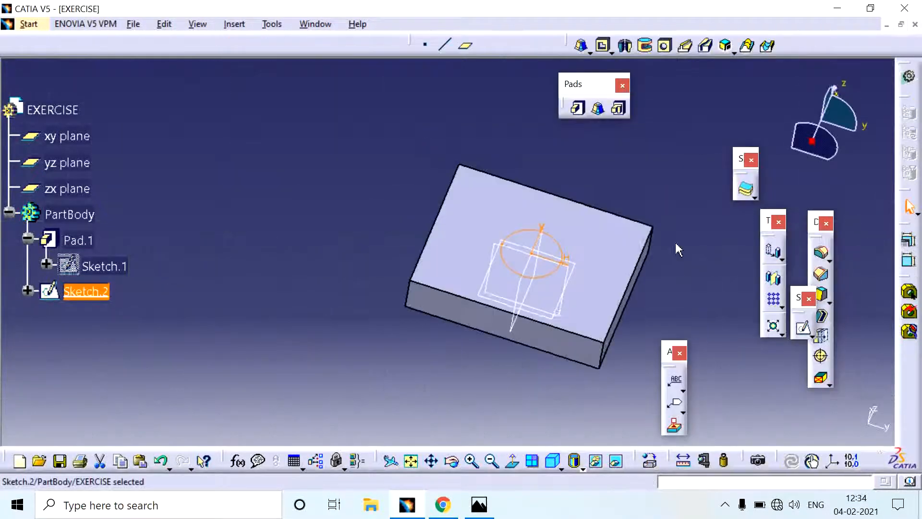
Try a 20 mm Drafted Filleted Pad from the circle with the block's sketched face as second limit, 5 deg draft and 13 mm fillets, and preview it
{"action": "left_click", "coordinate": [597, 108]}
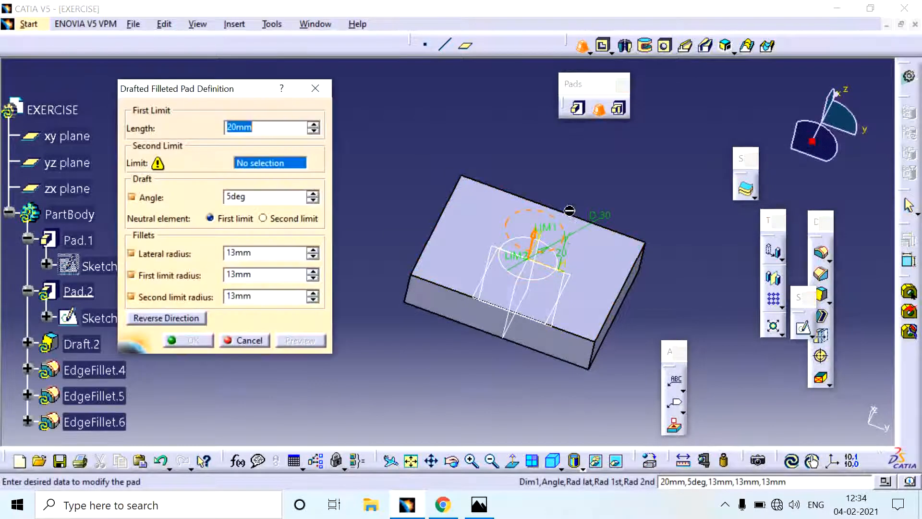
{"action": "left_click", "coordinate": [494, 227]}
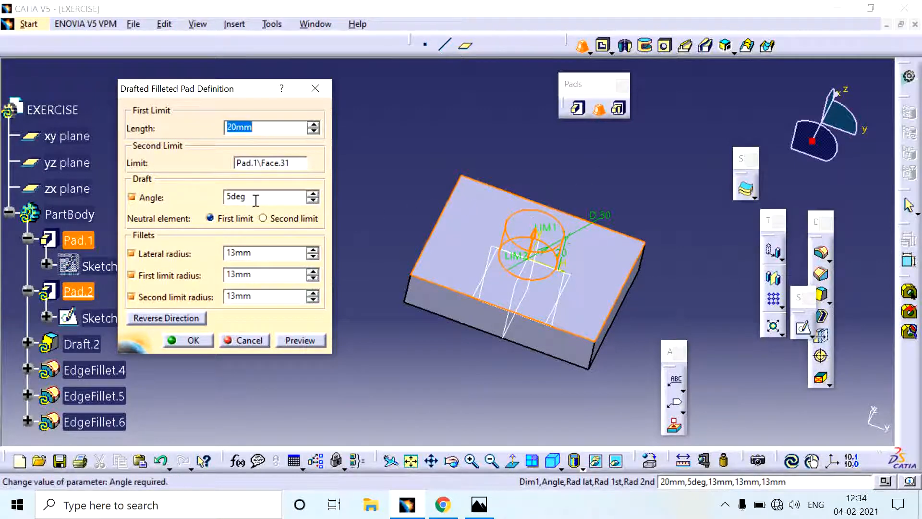
{"action": "double_click", "coordinate": [234, 197]}
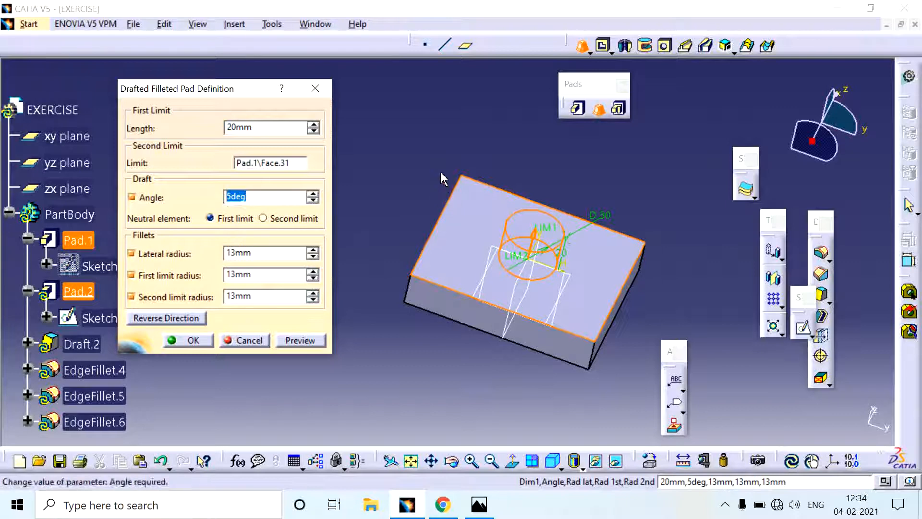
{"action": "left_click", "coordinate": [300, 341]}
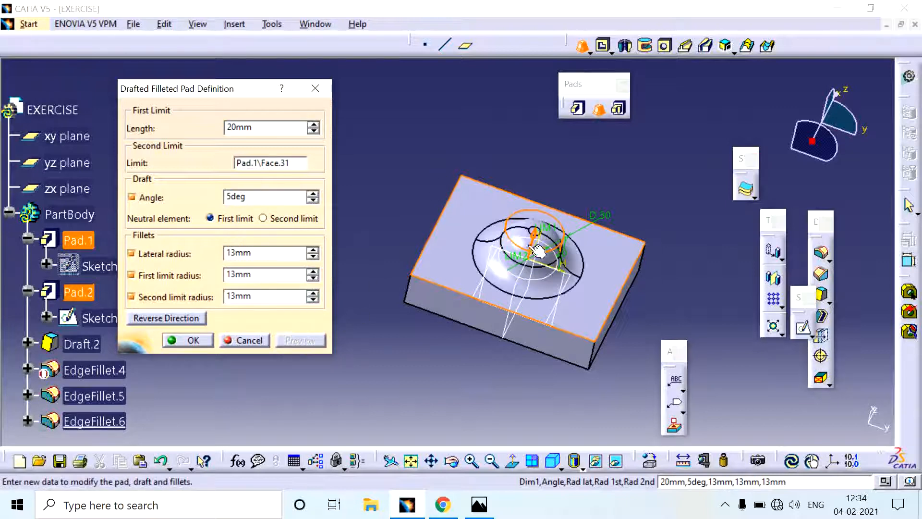
{"action": "middle_click_drag", "start_coordinate": [531, 288], "coordinate": [532, 210]}
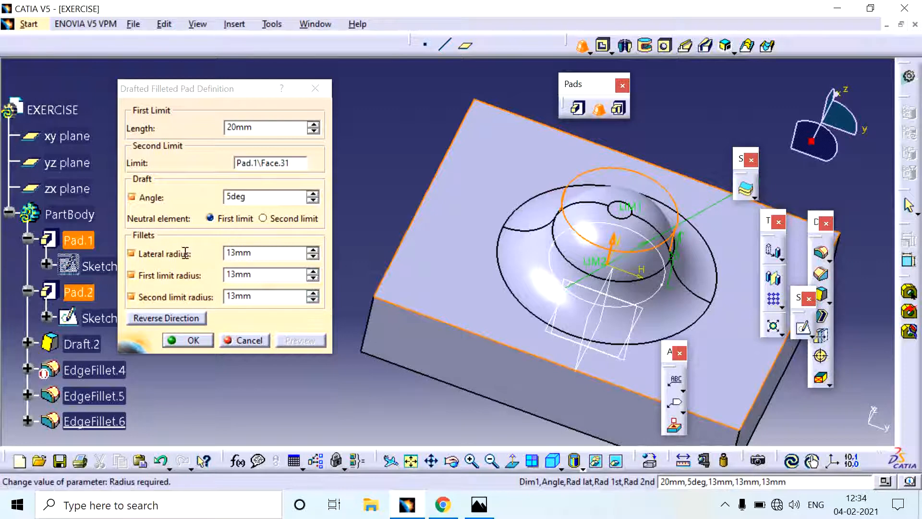
Set the lateral radius to 5 mm, accept the drafted filleted pad and undo its creation
{"action": "left_click_drag", "start_coordinate": [273, 255], "coordinate": [213, 253]}
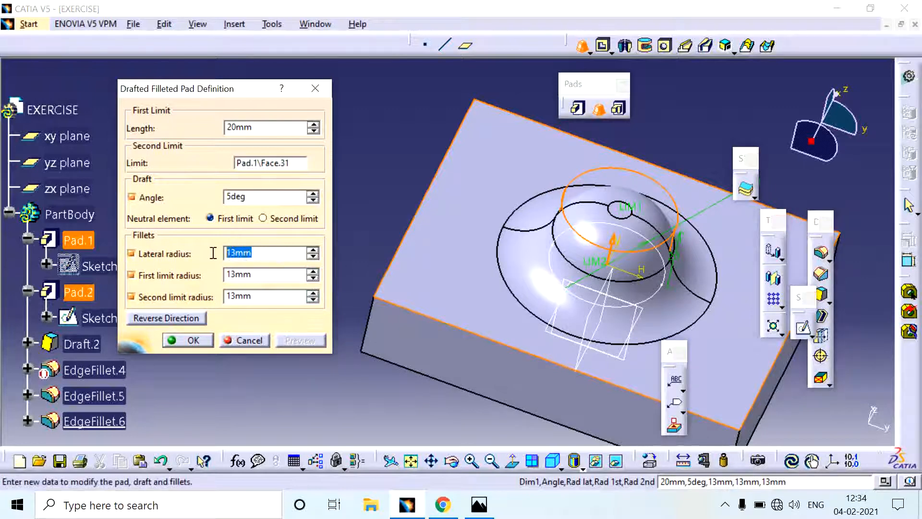
{"action": "type", "text": "5"}
{"action": "key", "text": "Return"}
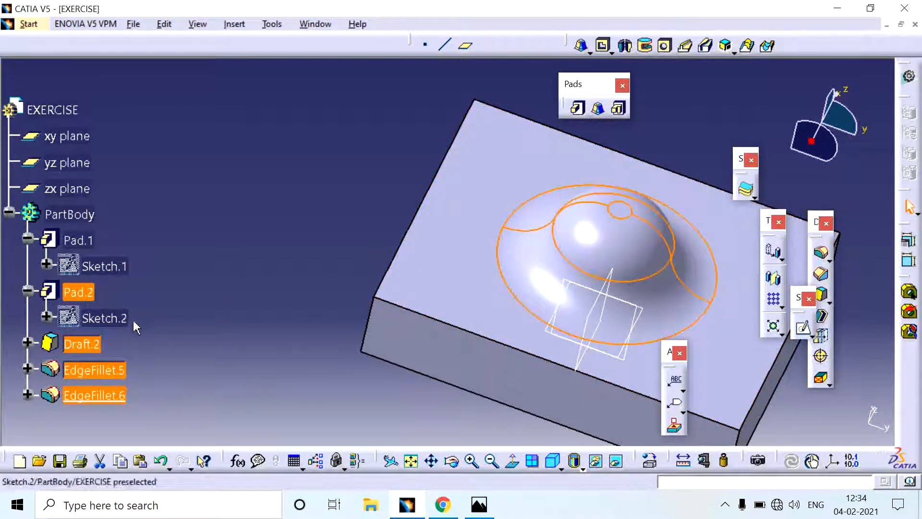
{"action": "key", "text": "ctrl+z"}
{"action": "left_click", "coordinate": [267, 211]}
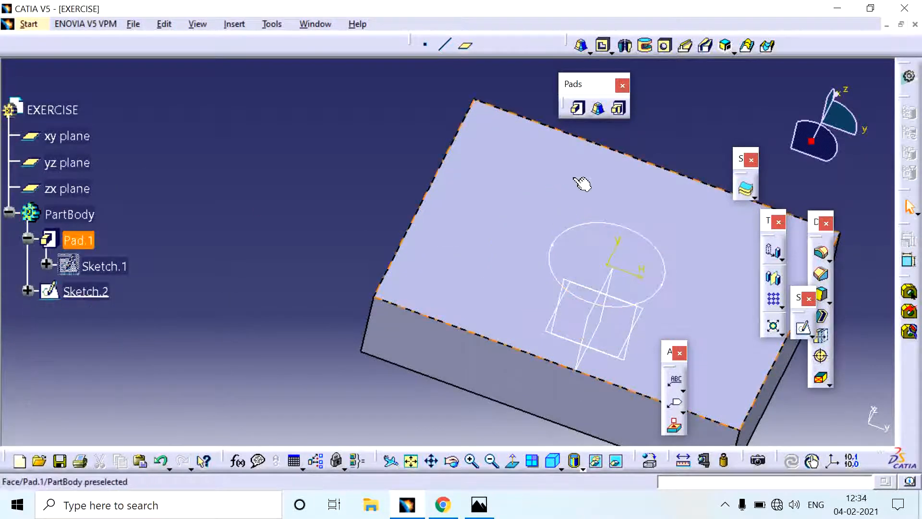
Start a Drafted Filleted Pad from the 30 mm circle with the block's sketched face as the second limit
{"action": "left_click", "coordinate": [601, 111]}
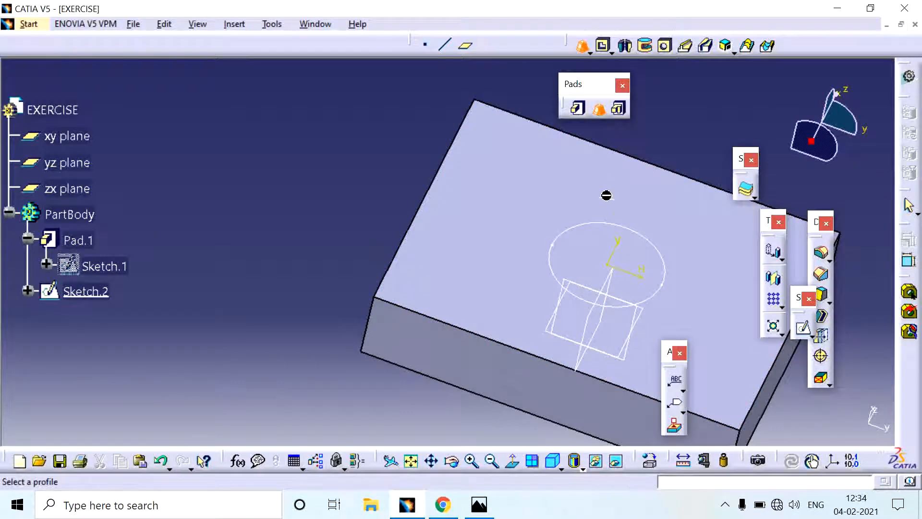
{"action": "left_click", "coordinate": [614, 231]}
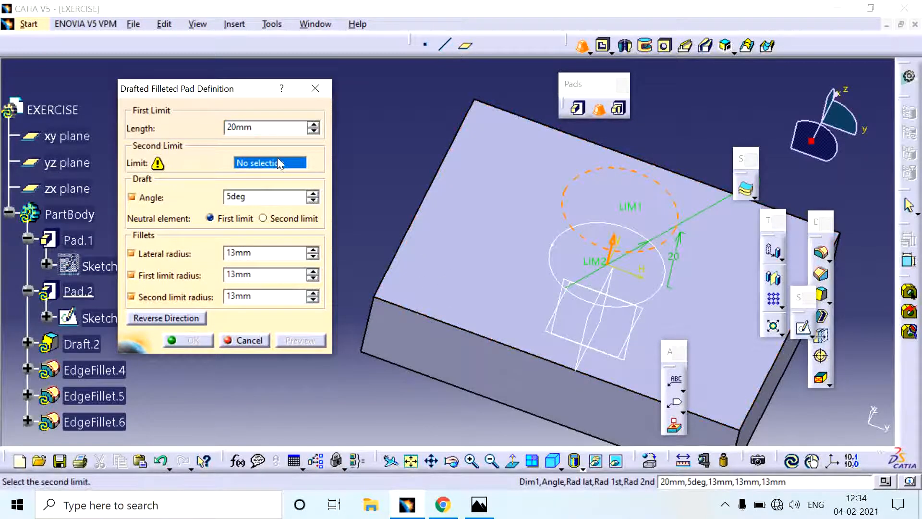
{"action": "left_click", "coordinate": [503, 220]}
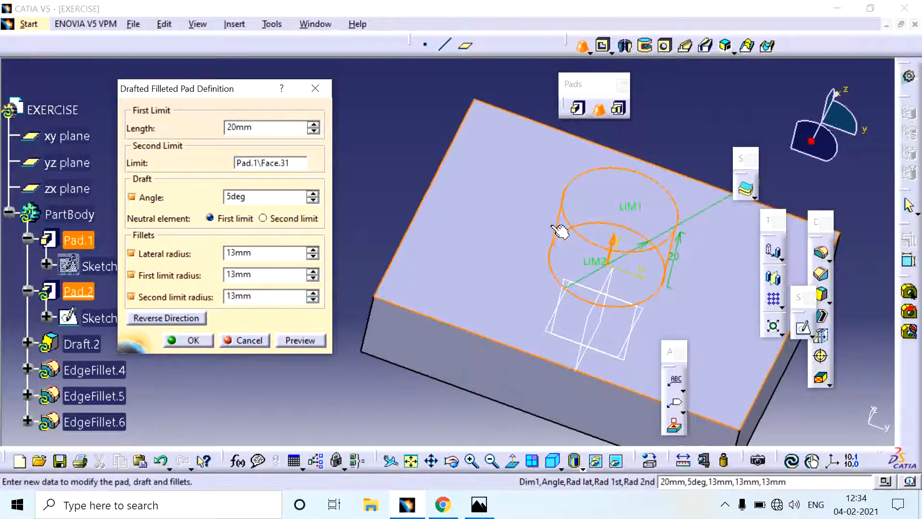
Set the lateral radius to 5 mm and both the first and second limit radii to 3 mm, and preview the pad
{"action": "left_click_drag", "start_coordinate": [255, 253], "coordinate": [216, 253]}
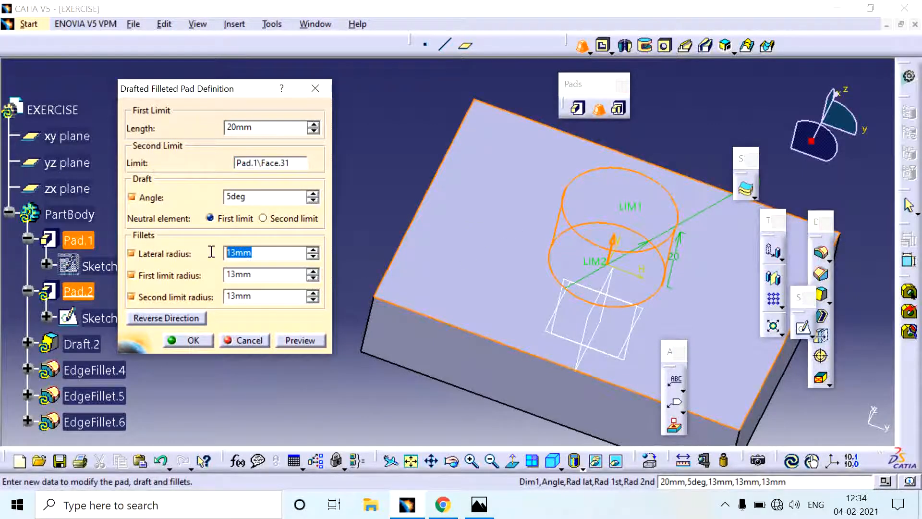
{"action": "type", "text": "5"}
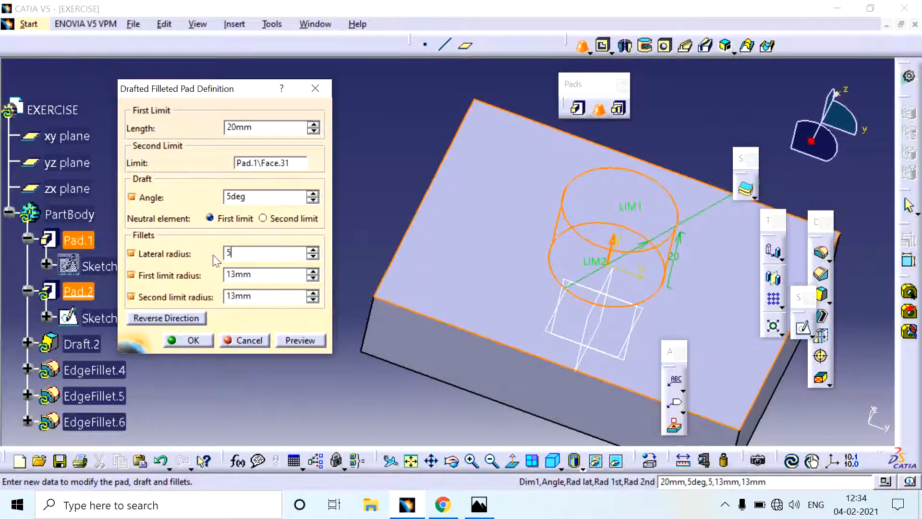
{"action": "left_click_drag", "start_coordinate": [268, 277], "coordinate": [191, 280]}
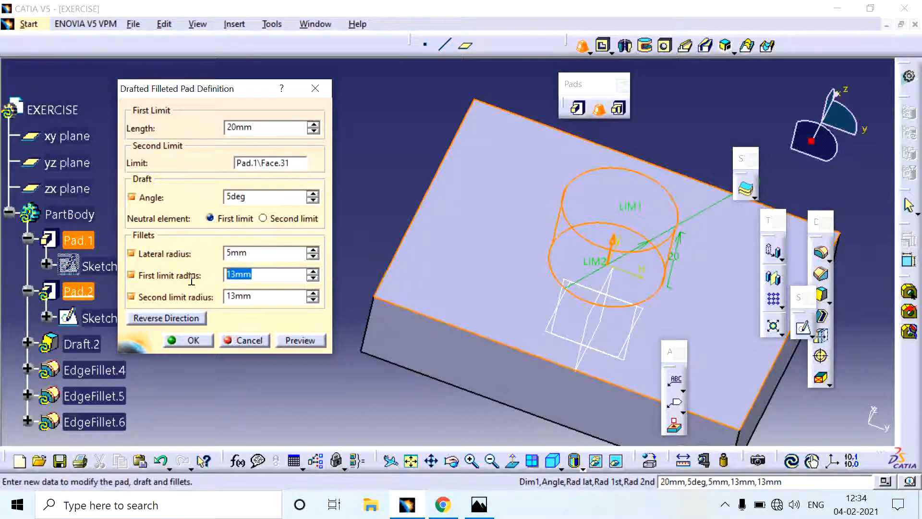
{"action": "type", "text": "3"}
{"action": "left_click_drag", "start_coordinate": [261, 300], "coordinate": [207, 300]}
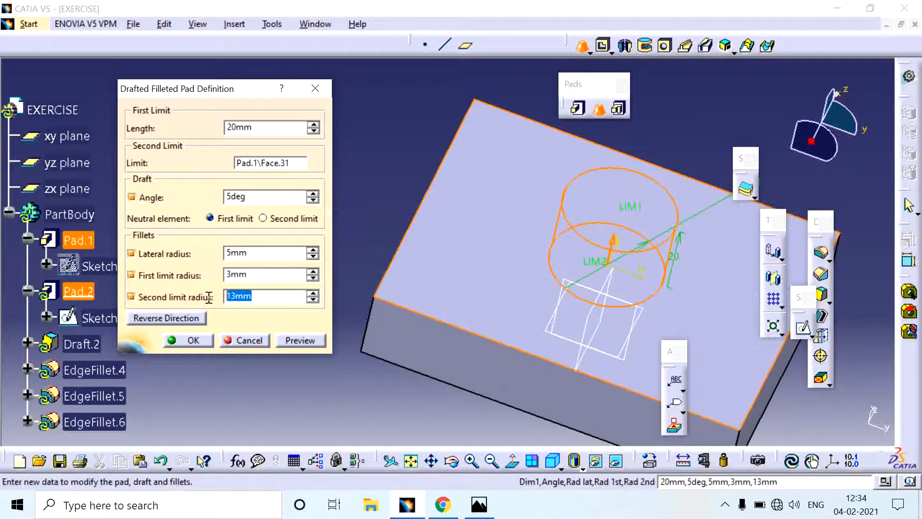
{"action": "type", "text": "3"}
{"action": "left_click", "coordinate": [412, 121]}
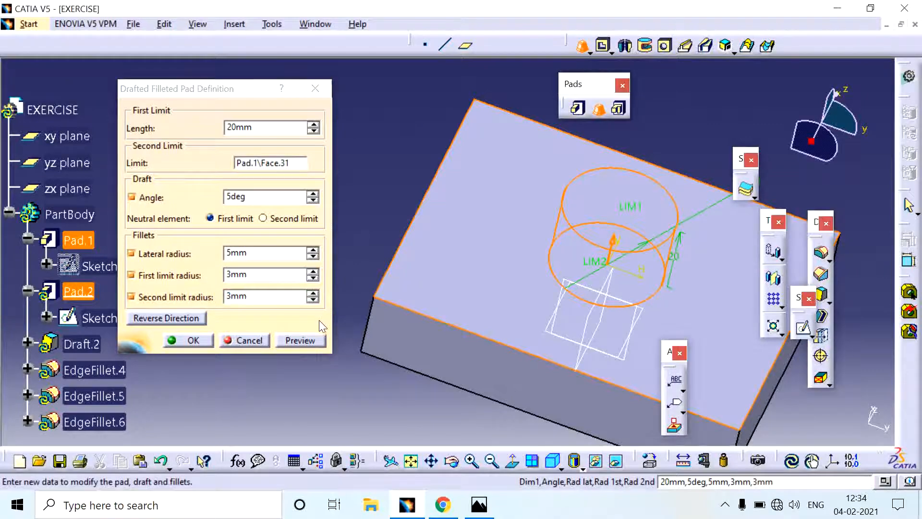
{"action": "left_click", "coordinate": [308, 341]}
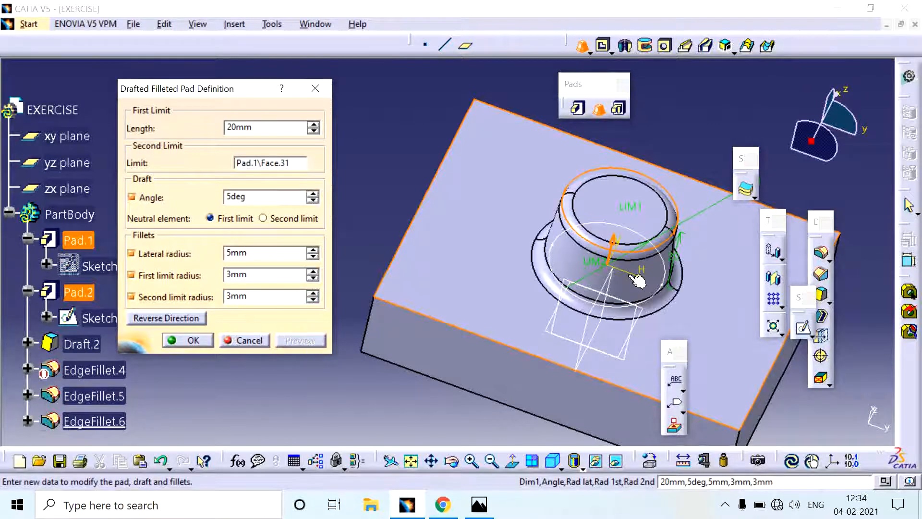
Set the first limit length to 30 mm and create the drafted filleted pad
{"action": "middle_click_drag", "start_coordinate": [638, 281], "coordinate": [493, 287]}
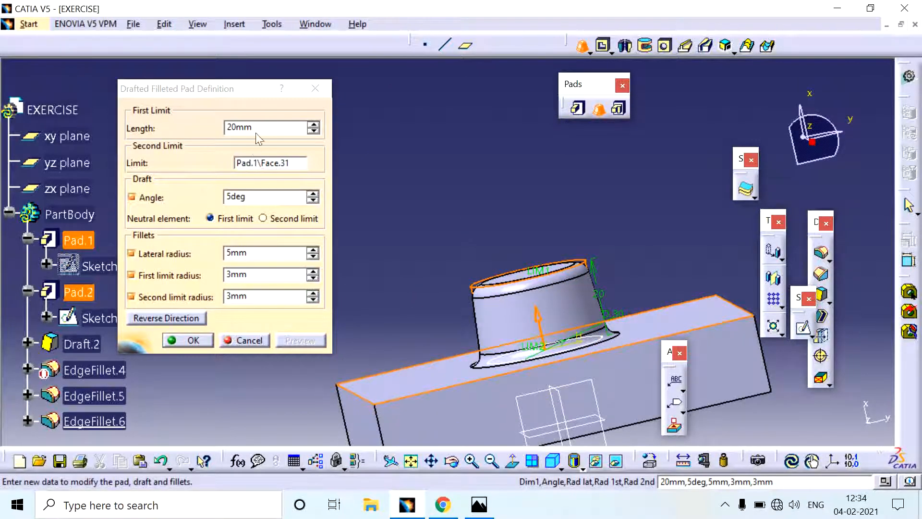
{"action": "double_click", "coordinate": [227, 126]}
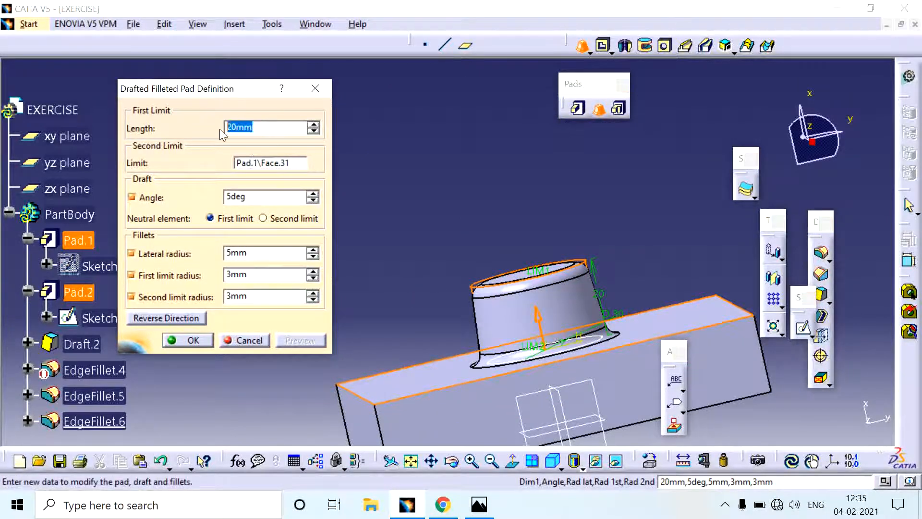
{"action": "type", "text": "30"}
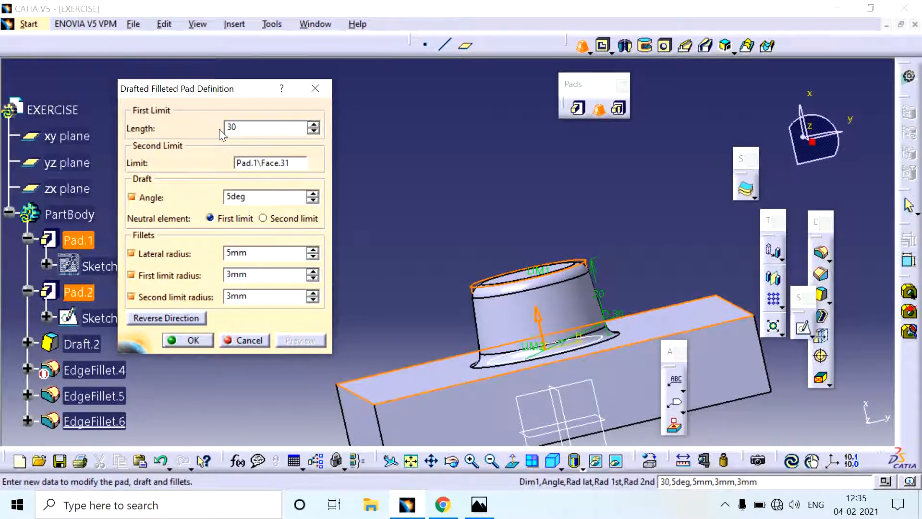
{"action": "key", "text": "Return"}
Examine the drafted filleted pad on the block from several sides, including its drafted wall, end face and edge fillets
{"action": "left_click", "coordinate": [477, 220]}
{"action": "middle_click_drag", "start_coordinate": [477, 220], "coordinate": [529, 341]}
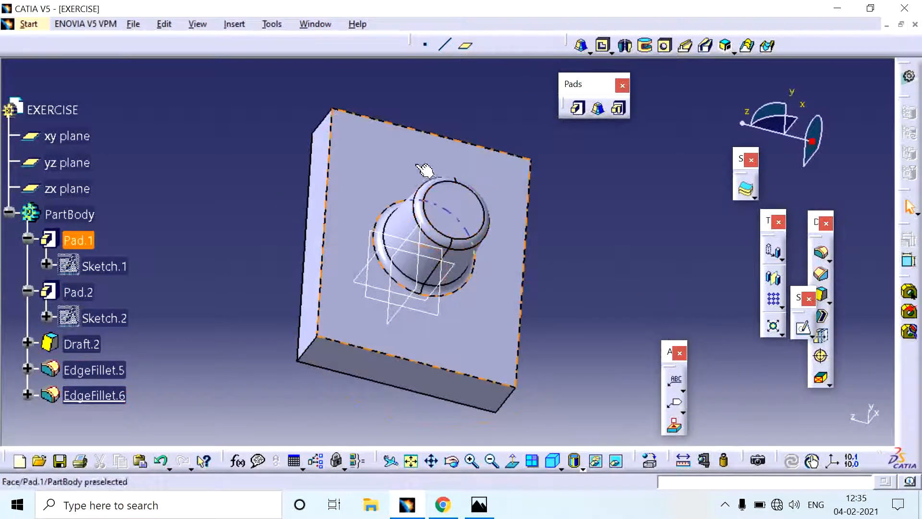
{"action": "middle_click_drag", "start_coordinate": [422, 171], "coordinate": [593, 359]}
{"action": "middle_click_drag", "start_coordinate": [390, 291], "coordinate": [449, 199]}
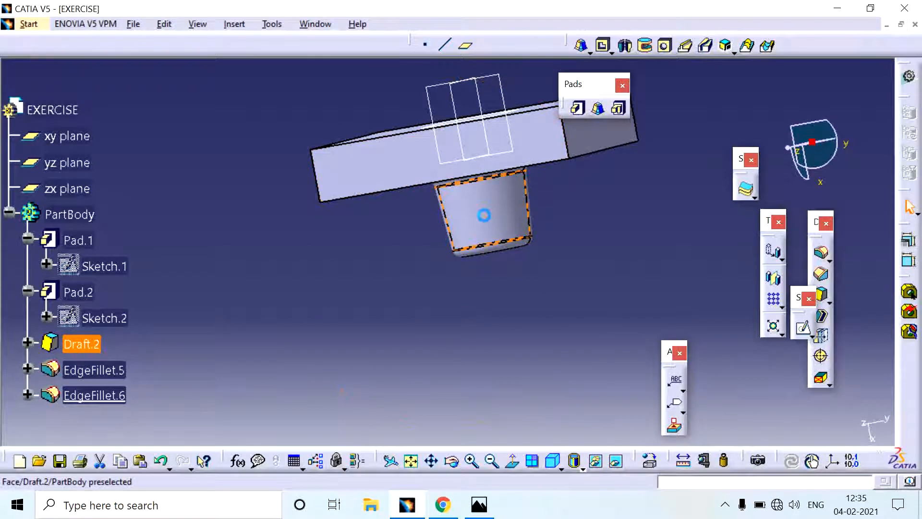
{"action": "left_click", "coordinate": [490, 220]}
{"action": "middle_click_drag", "start_coordinate": [496, 287], "coordinate": [509, 206]}
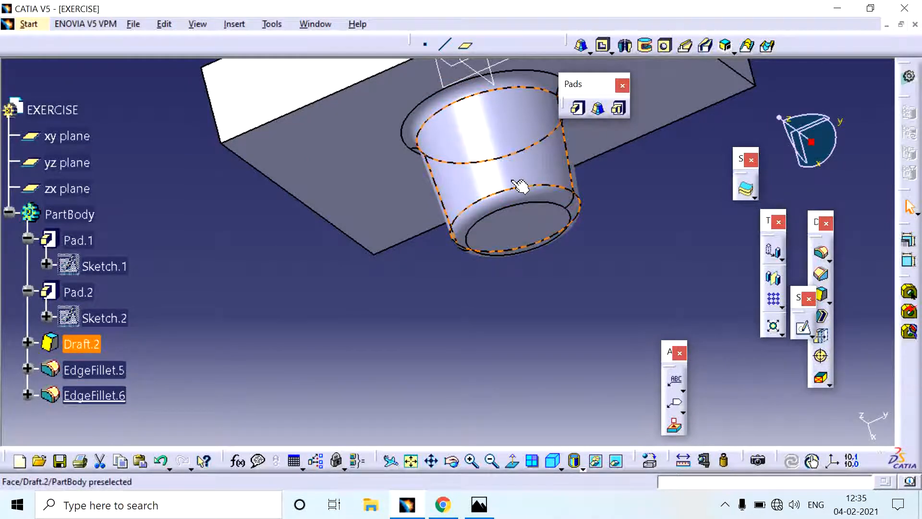
{"action": "middle_click_drag", "start_coordinate": [520, 185], "coordinate": [488, 266]}
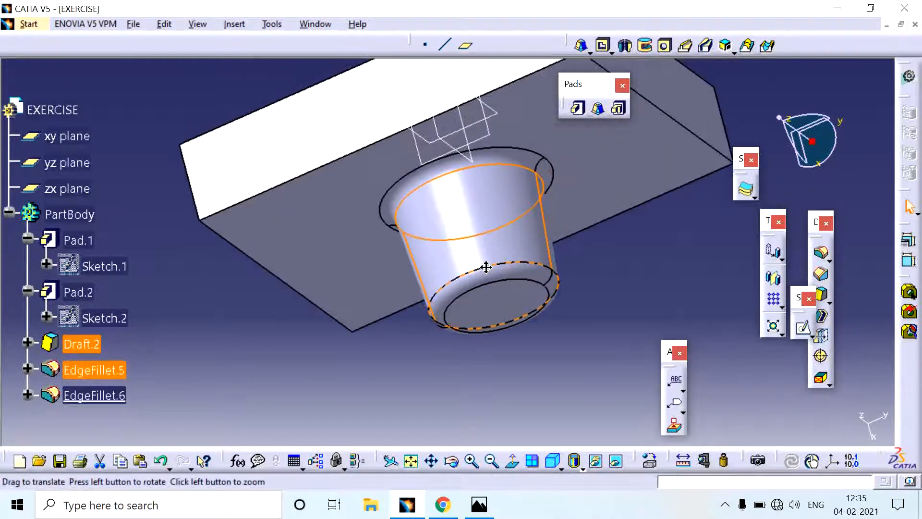
{"action": "left_click", "coordinate": [501, 245]}
{"action": "left_click", "coordinate": [568, 331]}
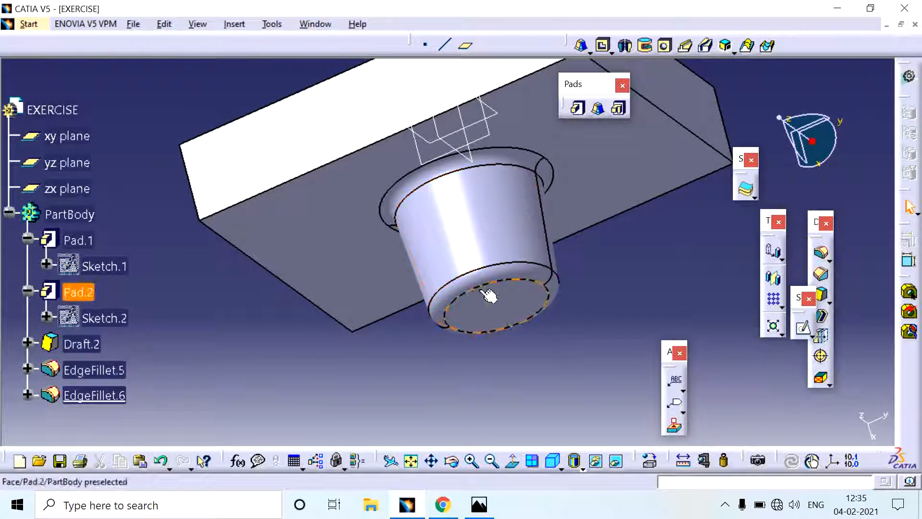
{"action": "middle_click_drag", "start_coordinate": [461, 279], "coordinate": [412, 137]}
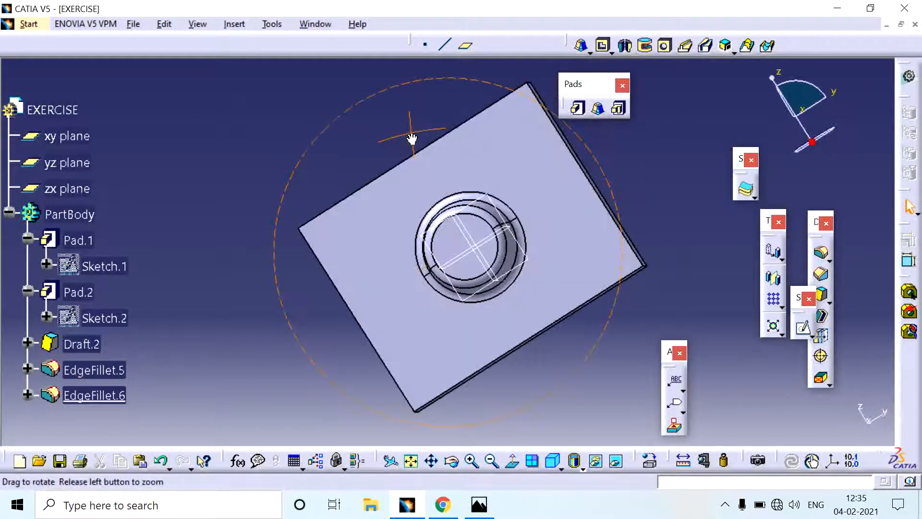
Undo the circle's drafted filleted pad and its sketch, going back to the plain block
{"action": "left_click", "coordinate": [619, 109]}
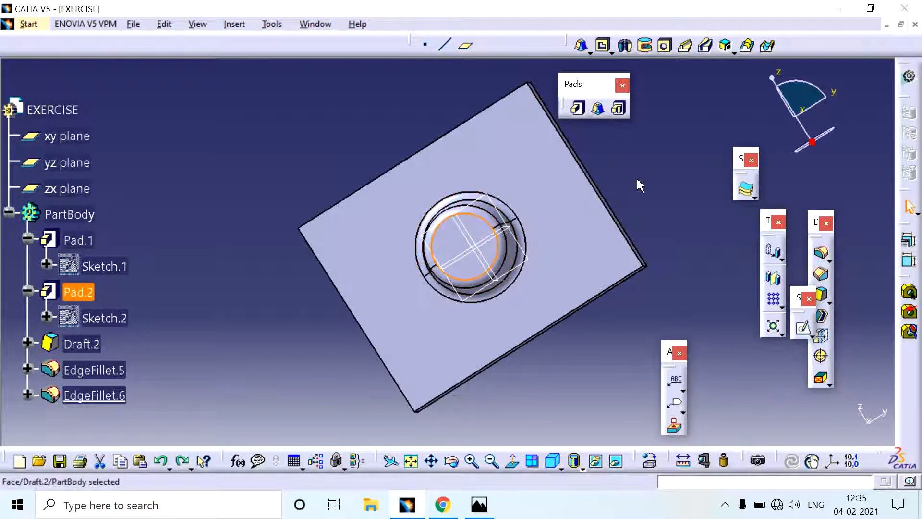
{"action": "key", "text": "ctrl+z"}
{"action": "key", "text": "ctrl+z"}
{"action": "key", "text": "ctrl+z"}
{"action": "key", "text": "ctrl+z"}
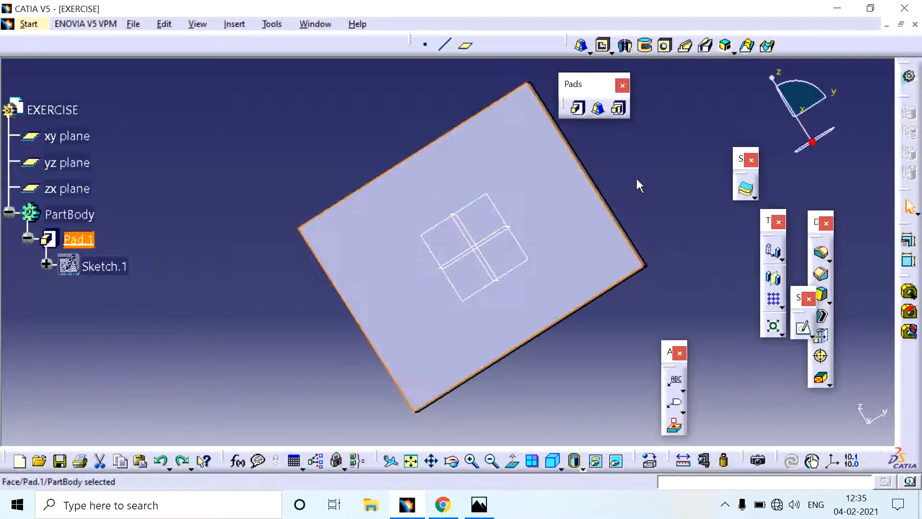
Bring back the block's drafted and filleted version, and delete its pad, draft and edge fillets with their aggregated elements
{"action": "key", "text": "ctrl+y"}
{"action": "key", "text": "ctrl+y"}
{"action": "key", "text": "ctrl+y"}
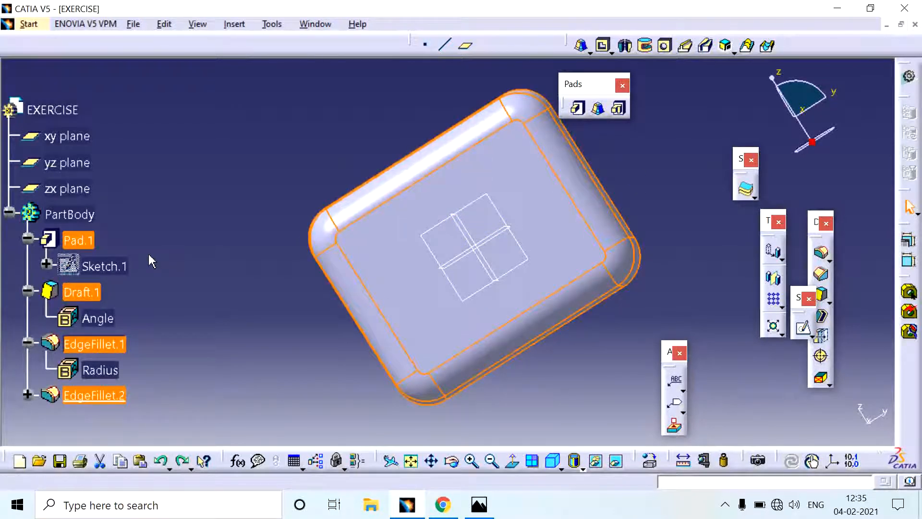
{"action": "key", "text": "Delete"}
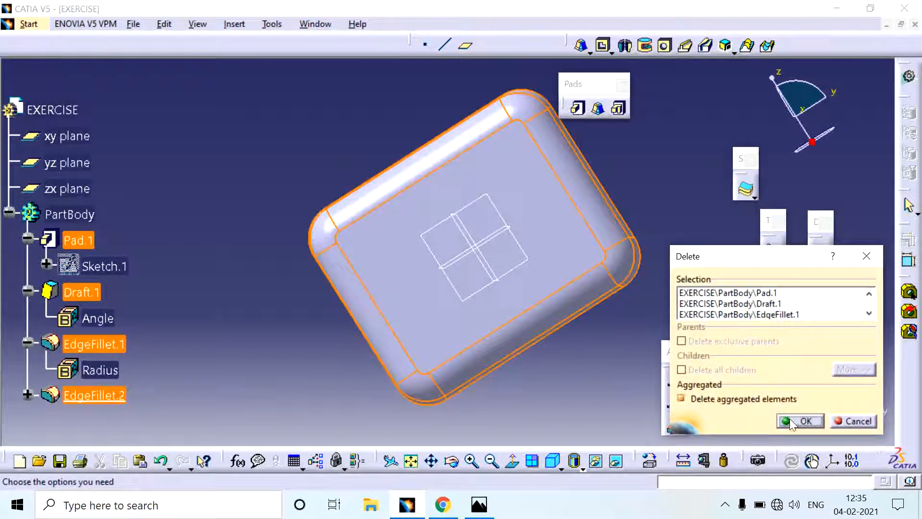
{"action": "left_click", "coordinate": [800, 421]}
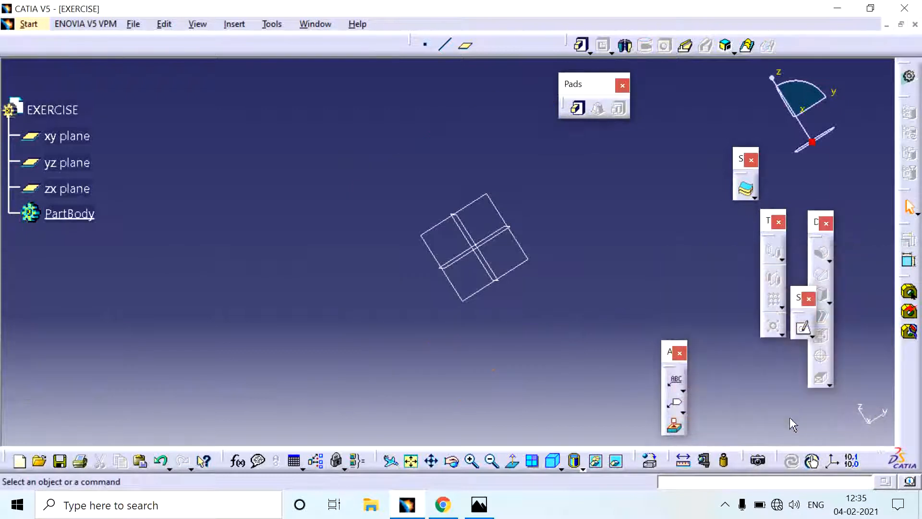
Start a sketch on the yz plane and draw a centred rectangle on the H axis, centred at about H -47 mm
{"action": "left_click", "coordinate": [482, 203]}
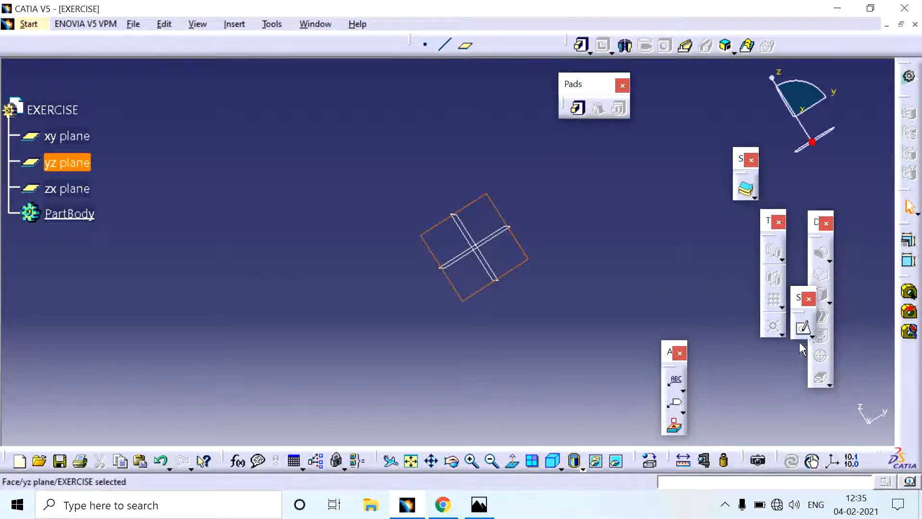
{"action": "left_click", "coordinate": [803, 328]}
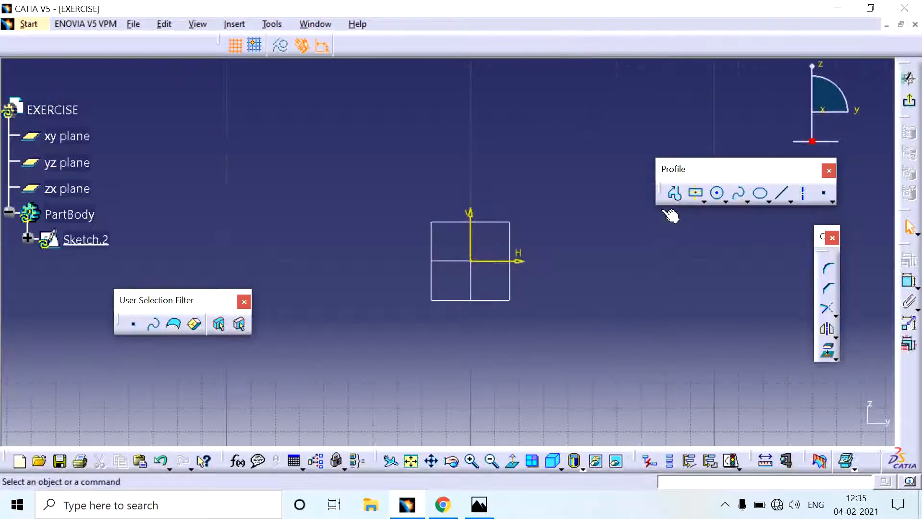
{"action": "left_click", "coordinate": [695, 193]}
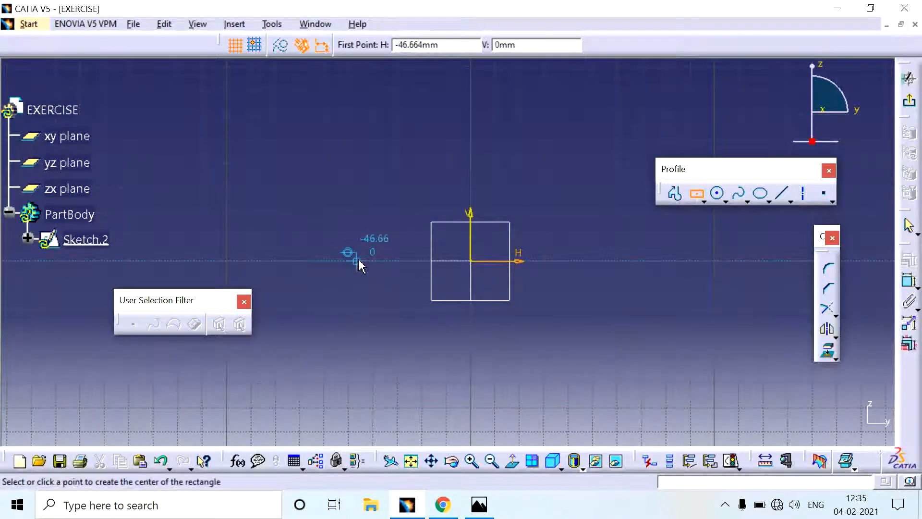
{"action": "left_click", "coordinate": [356, 261]}
{"action": "left_click", "coordinate": [411, 220]}
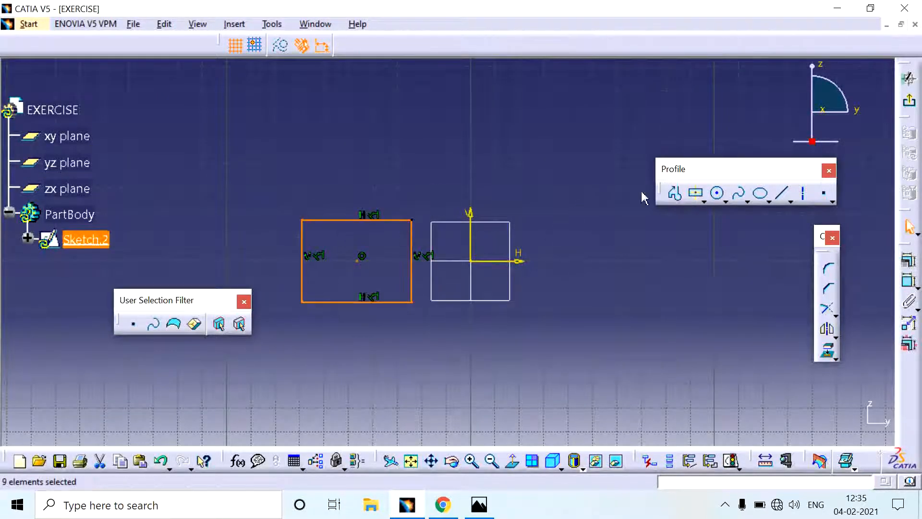
Sketch a circle of about 17 mm radius on the H axis, on the opposite side of the origin from the rectangle
{"action": "left_click", "coordinate": [717, 192]}
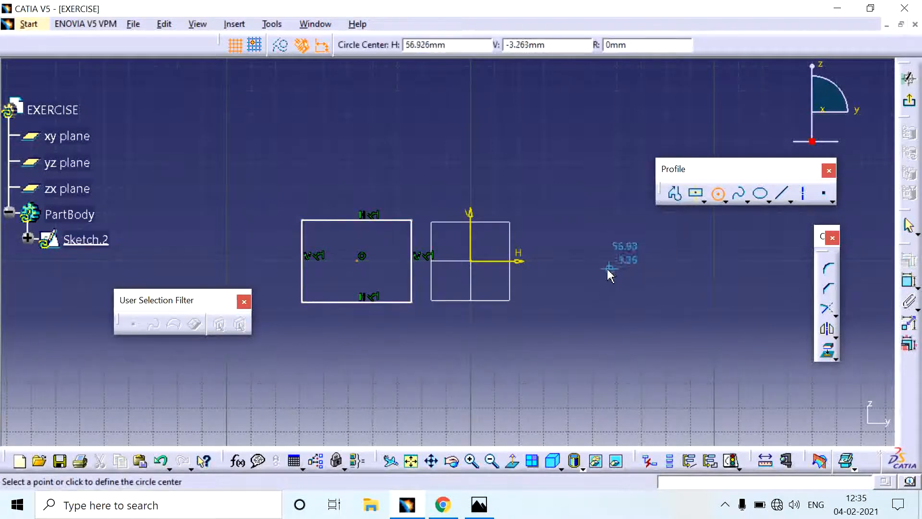
{"action": "left_click", "coordinate": [572, 260]}
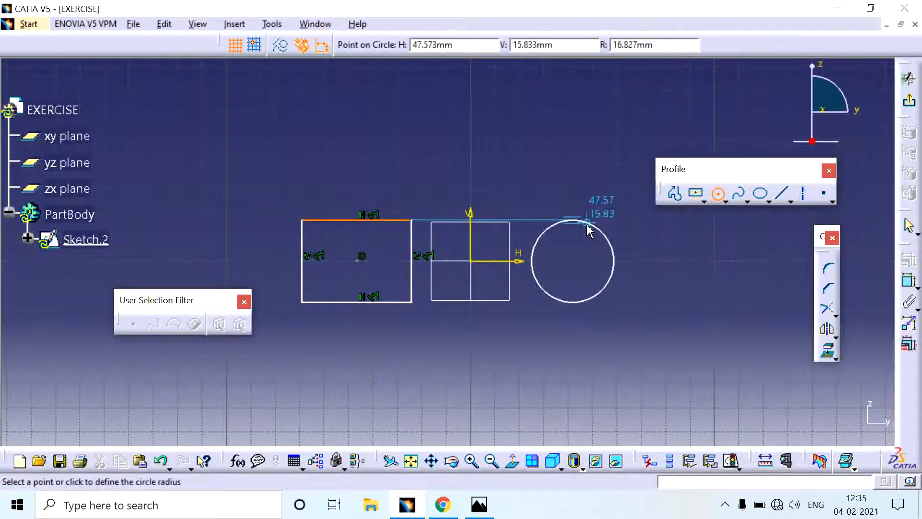
{"action": "left_click", "coordinate": [587, 224]}
Sketch a horizontal ellipse on the V axis at about V 49 mm with a major radius of about 28 mm, and exit the sketch
{"action": "left_click", "coordinate": [761, 193]}
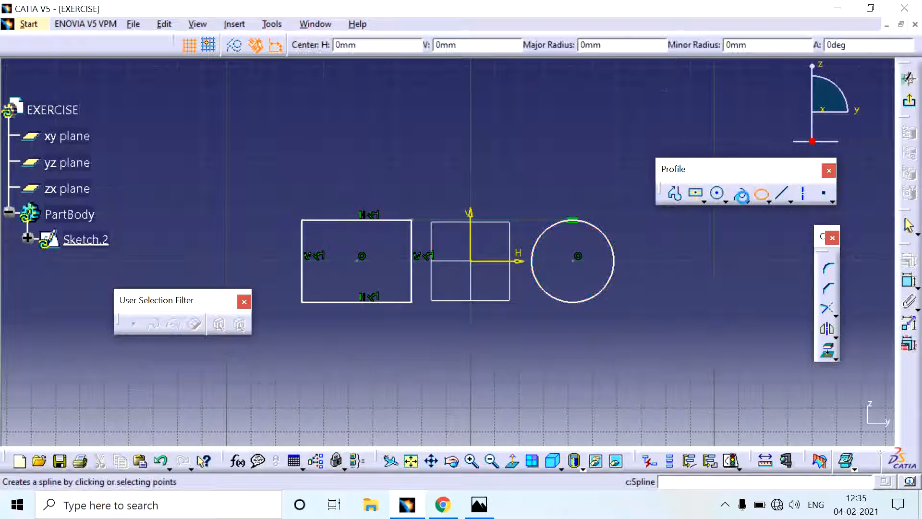
{"action": "left_click", "coordinate": [471, 142]}
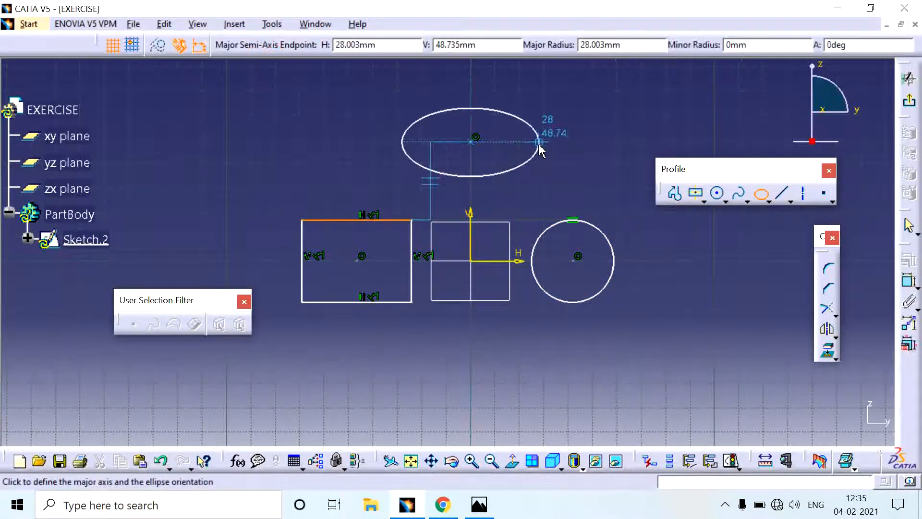
{"action": "left_click", "coordinate": [539, 142]}
{"action": "left_click", "coordinate": [502, 110]}
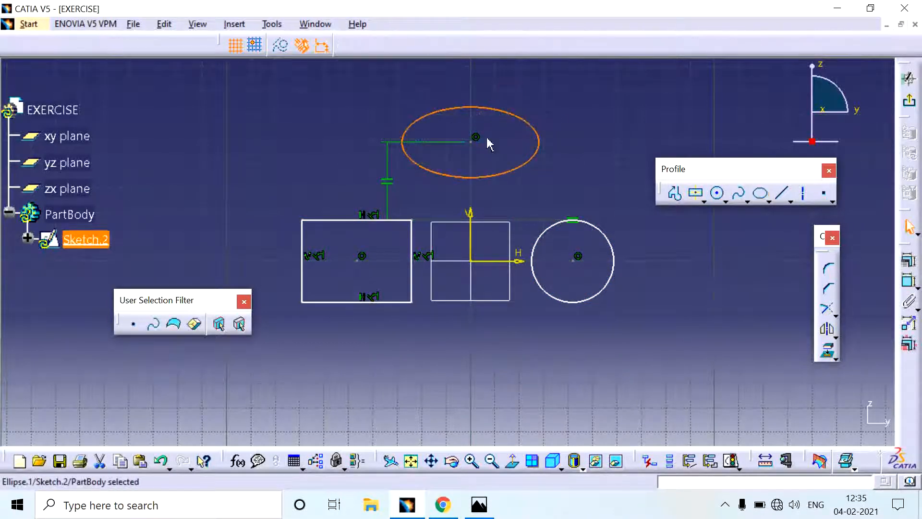
{"action": "left_click", "coordinate": [910, 104]}
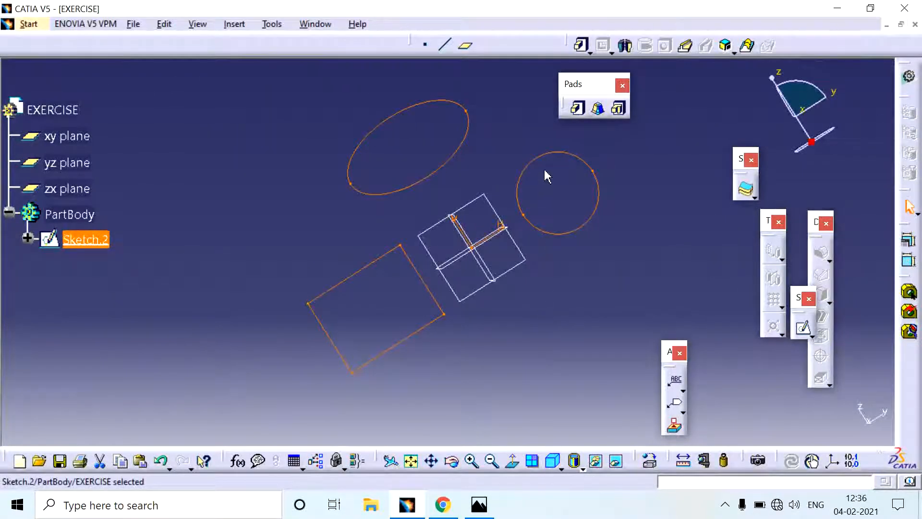
Preview a plain 20 mm Pad of the whole three-profile sketch and cancel it
{"action": "left_click", "coordinate": [577, 108]}
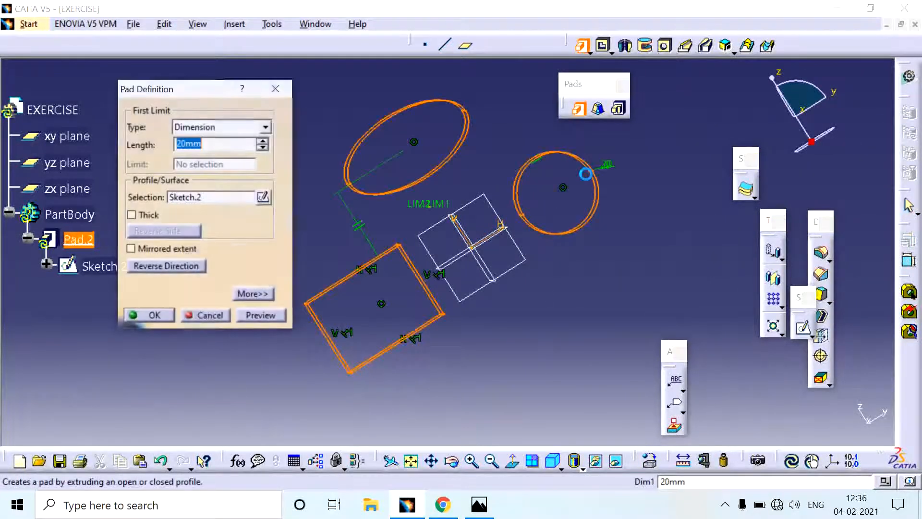
{"action": "middle_click_drag", "start_coordinate": [446, 227], "coordinate": [430, 155]}
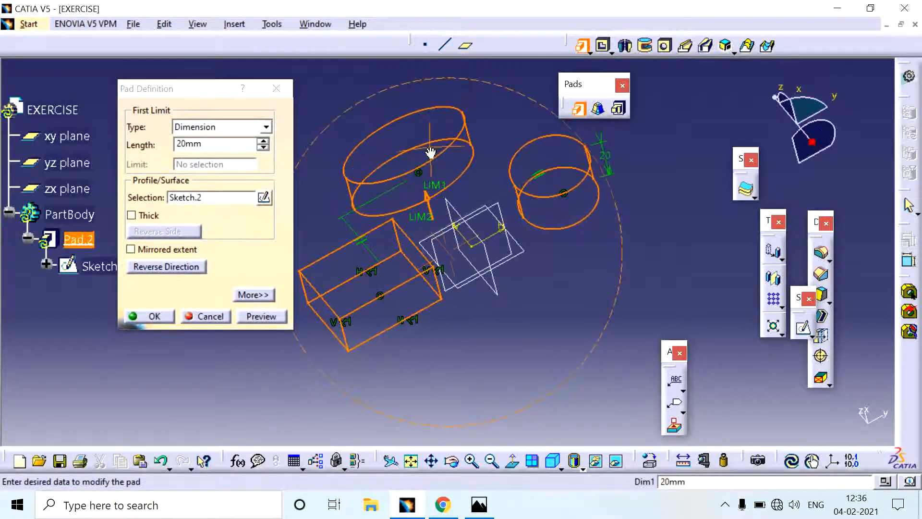
{"action": "scroll", "coordinate": [430, 154], "scroll_direction": "up", "scroll_amount": 1}
{"action": "left_click", "coordinate": [273, 319]}
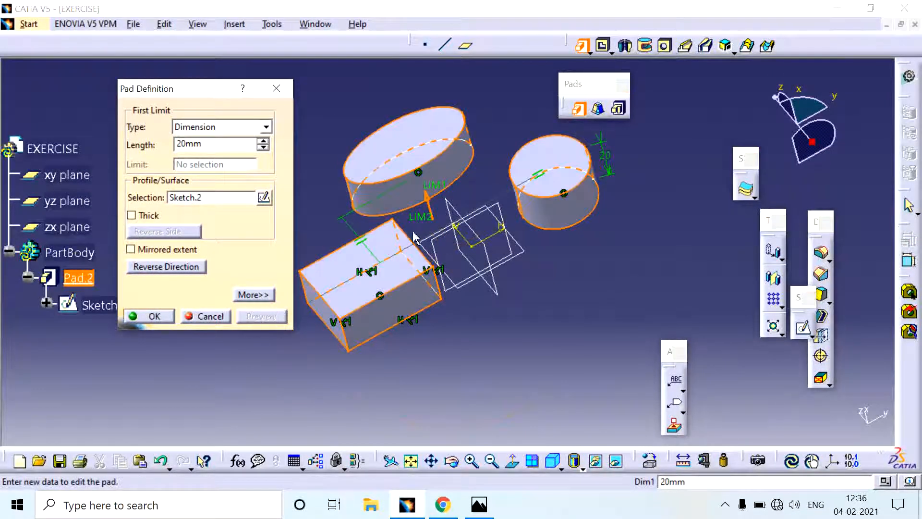
{"action": "mouse_move", "coordinate": [414, 236]}
{"action": "middle_mouse_down"}
{"action": "mouse_move", "coordinate": [399, 236]}
{"action": "mouse_move", "coordinate": [469, 283]}
{"action": "middle_mouse_up"}
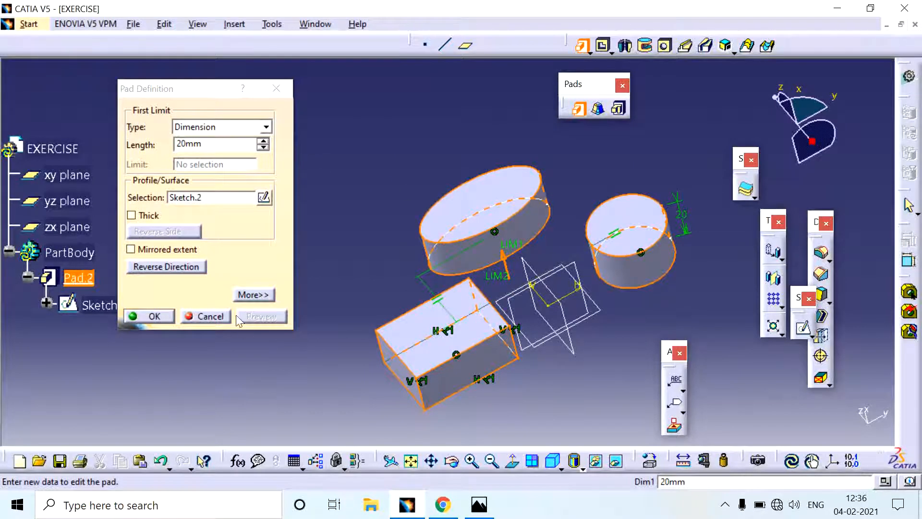
{"action": "left_click", "coordinate": [211, 318]}
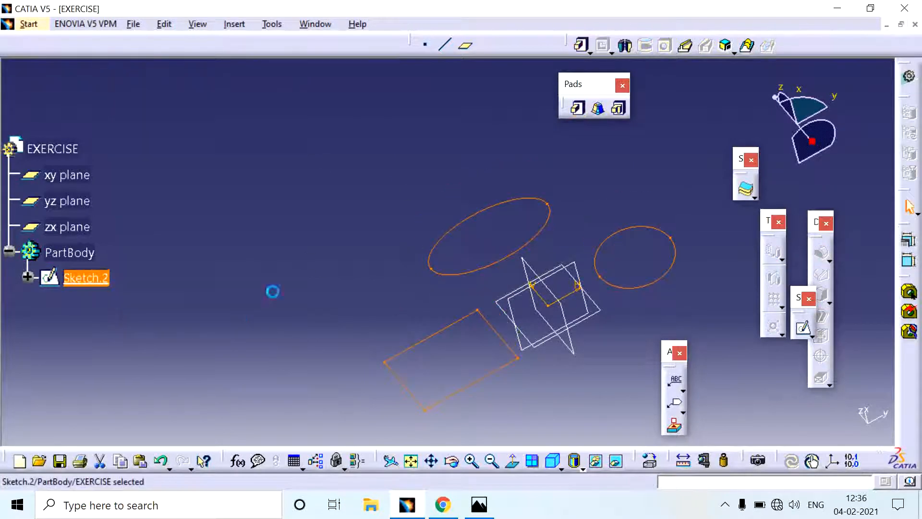
Start a Multi-Pad from the three-profile sketch and set the rectangle domain's length to 10 mm, with the Dimension limit type
{"action": "left_click", "coordinate": [620, 109]}
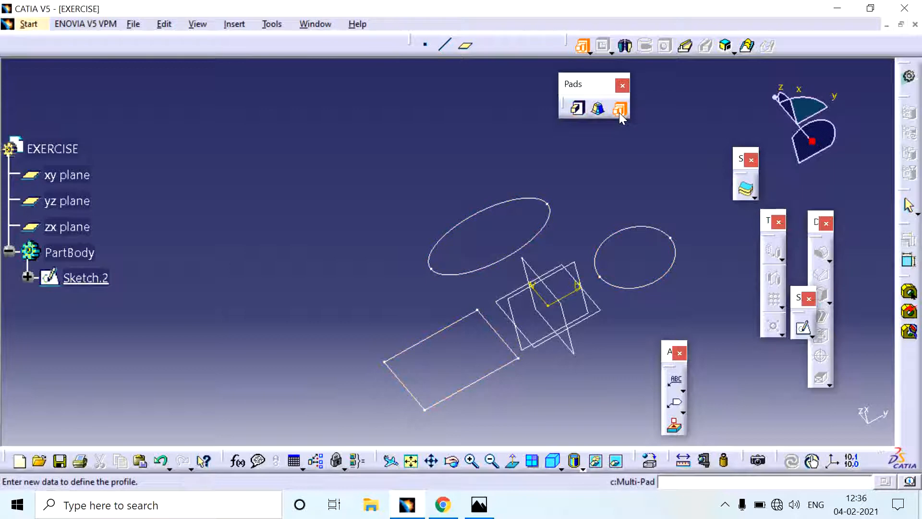
{"action": "left_click", "coordinate": [60, 277]}
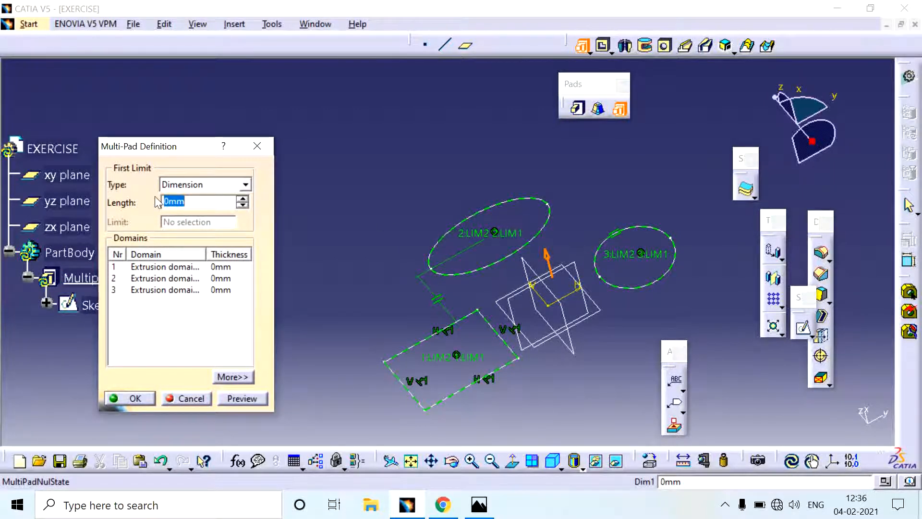
{"action": "left_click", "coordinate": [243, 184]}
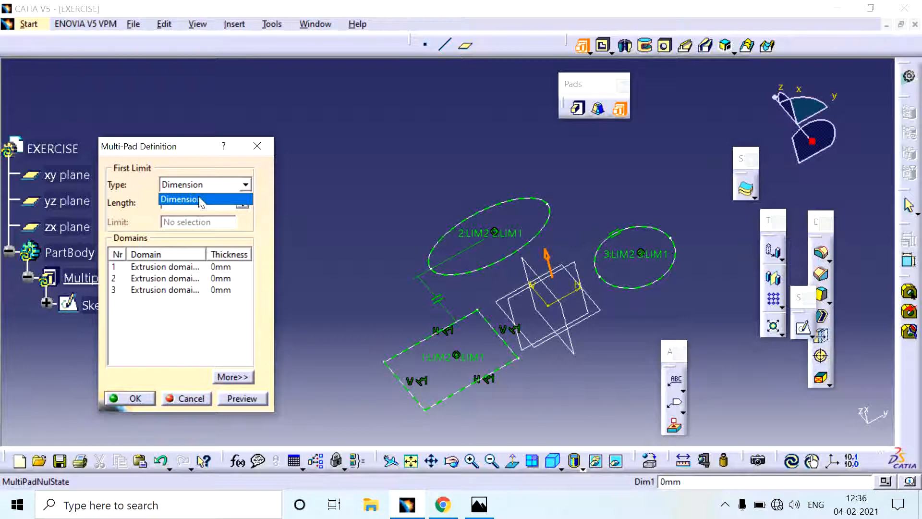
{"action": "left_click", "coordinate": [221, 186]}
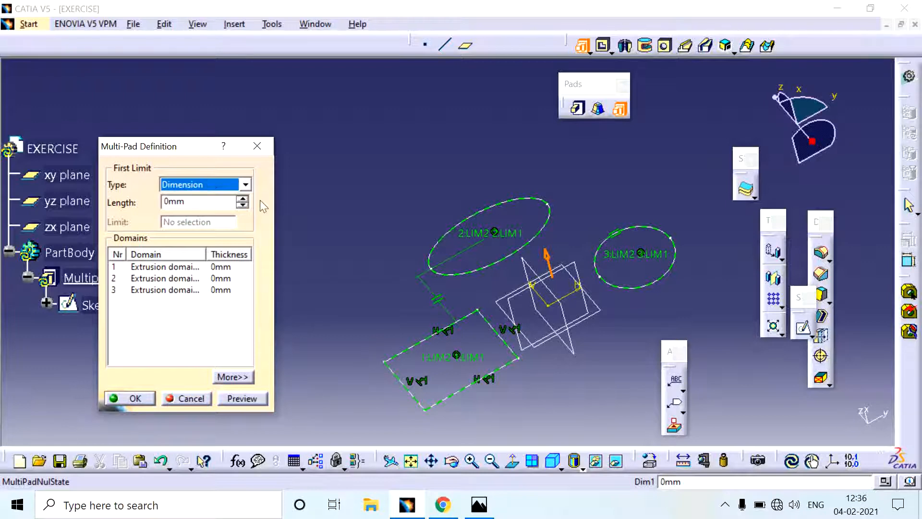
{"action": "left_click", "coordinate": [213, 267]}
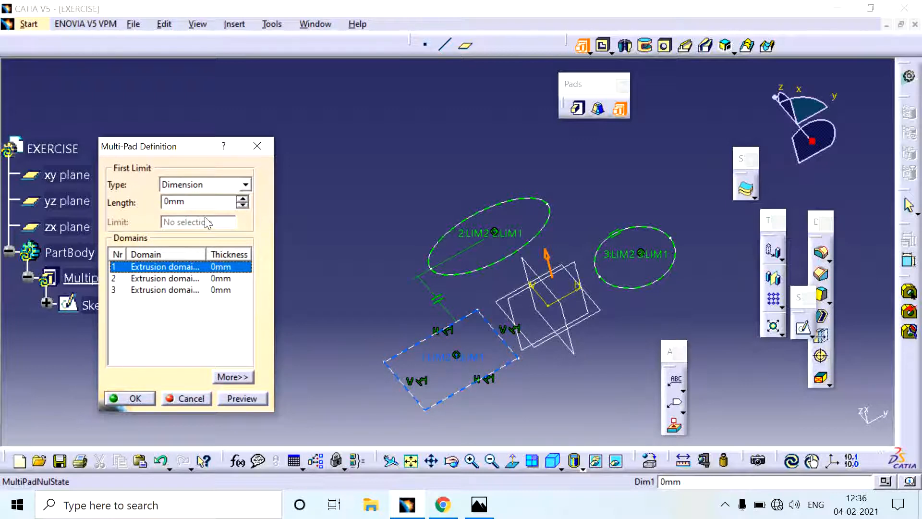
{"action": "double_click", "coordinate": [202, 202]}
{"action": "type", "text": "10"}
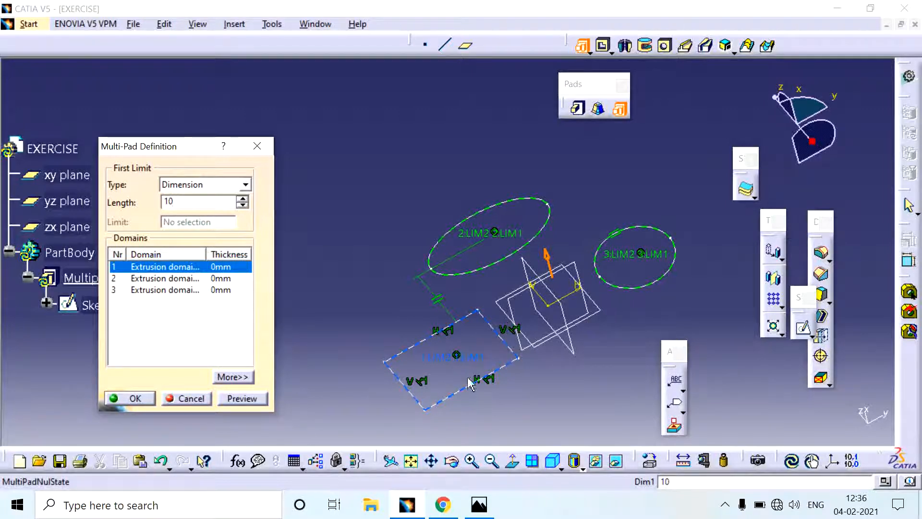
Set the ellipse domain's length to 5 mm and select the circle's domain
{"action": "left_click", "coordinate": [183, 279]}
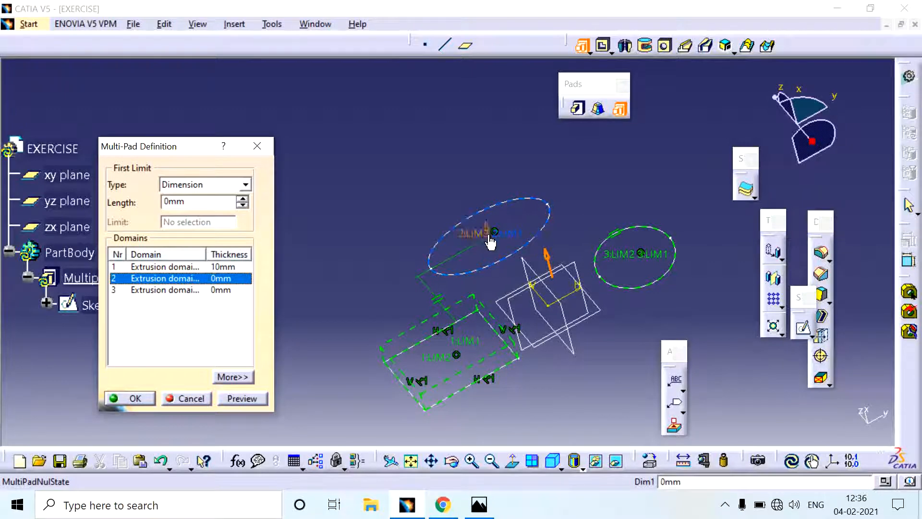
{"action": "double_click", "coordinate": [196, 204]}
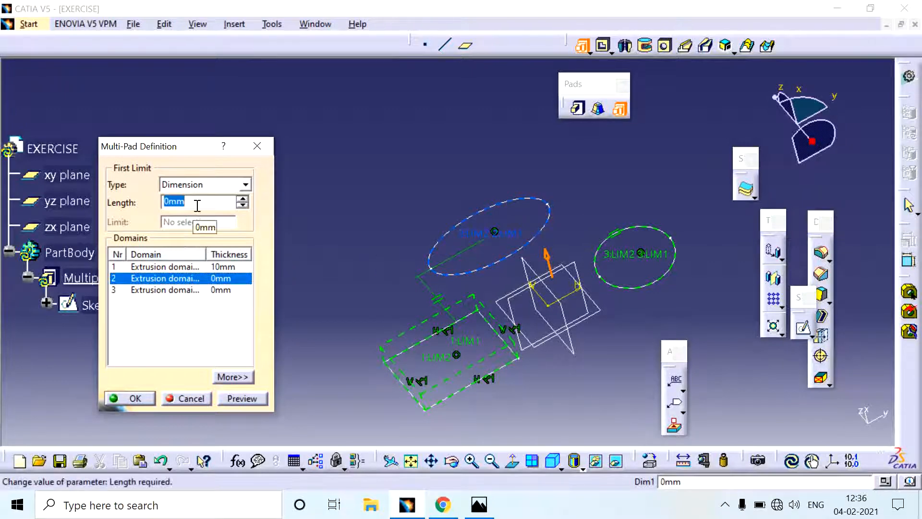
{"action": "type", "text": "5"}
{"action": "left_click", "coordinate": [183, 289]}
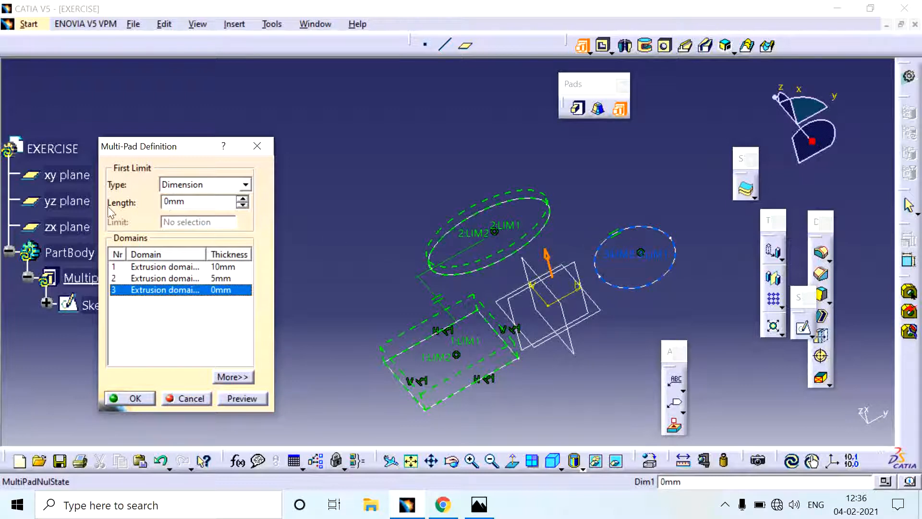
Set the circle domain's first limit length to 50 mm and preview the Multi-Pad
{"action": "double_click", "coordinate": [192, 201]}
{"action": "type", "text": "50"}
{"action": "left_click", "coordinate": [242, 398]}
{"action": "middle_click_drag", "start_coordinate": [431, 303], "coordinate": [370, 187]}
{"action": "middle_click_drag", "start_coordinate": [504, 330], "coordinate": [523, 382]}
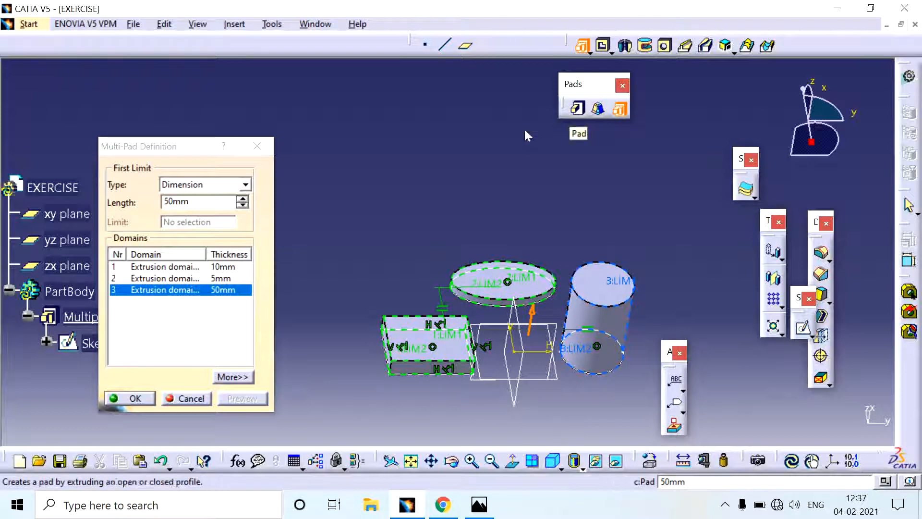
Expand the Multi-Pad definition, keep Dimension as the second limit type, and preview the result
{"action": "left_click", "coordinate": [229, 377]}
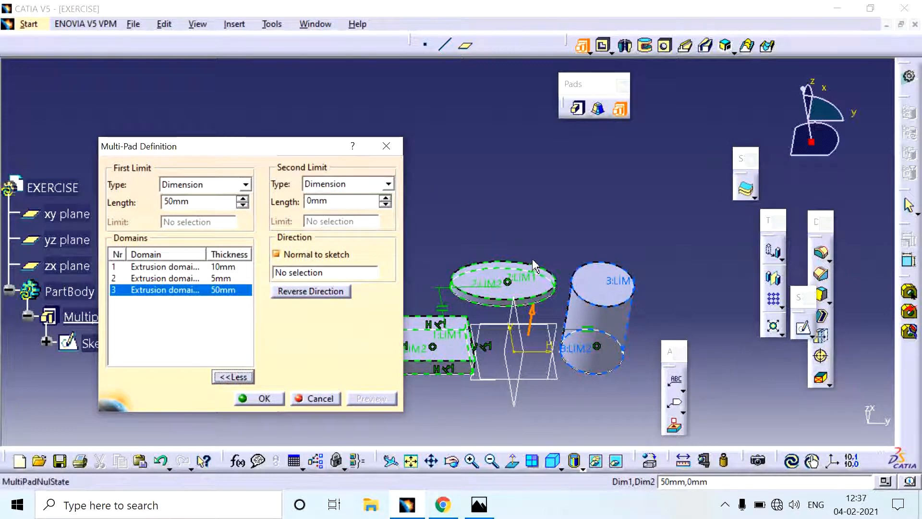
{"action": "middle_click_drag", "start_coordinate": [532, 259], "coordinate": [628, 191]}
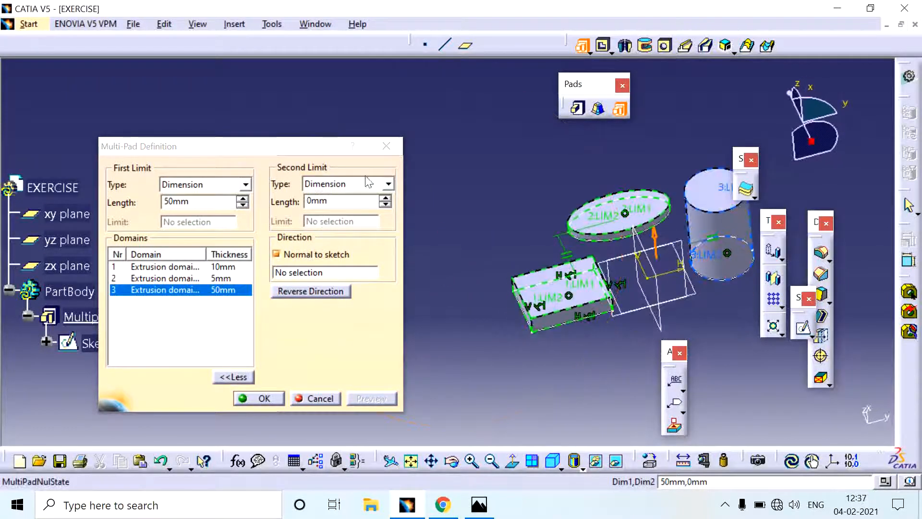
{"action": "left_click", "coordinate": [389, 183]}
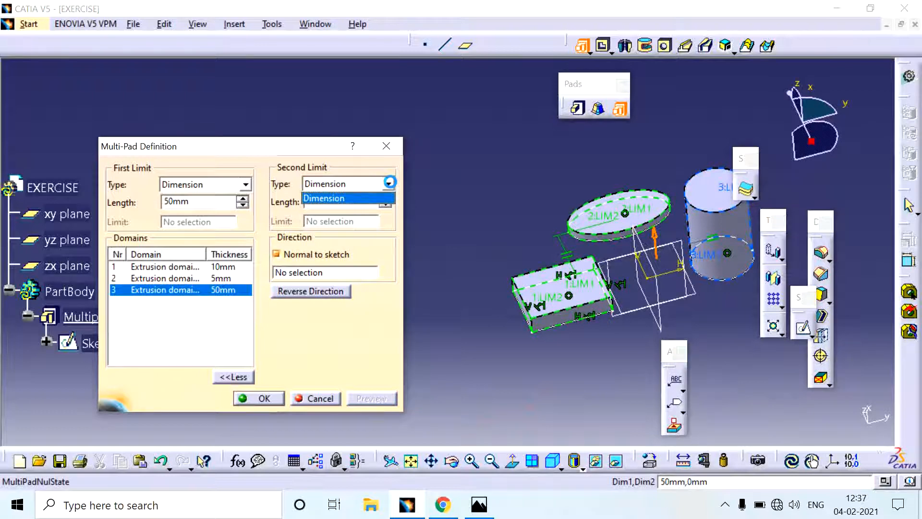
{"action": "left_click", "coordinate": [486, 195]}
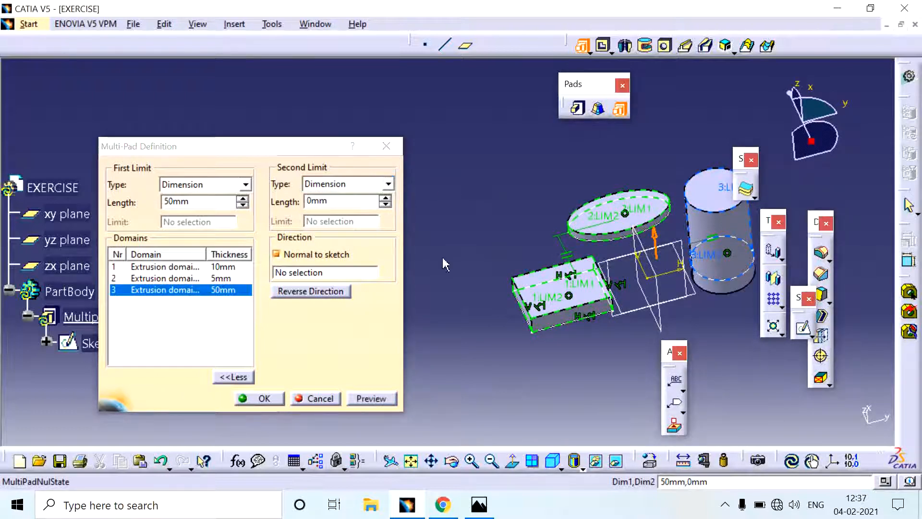
{"action": "left_click", "coordinate": [387, 397]}
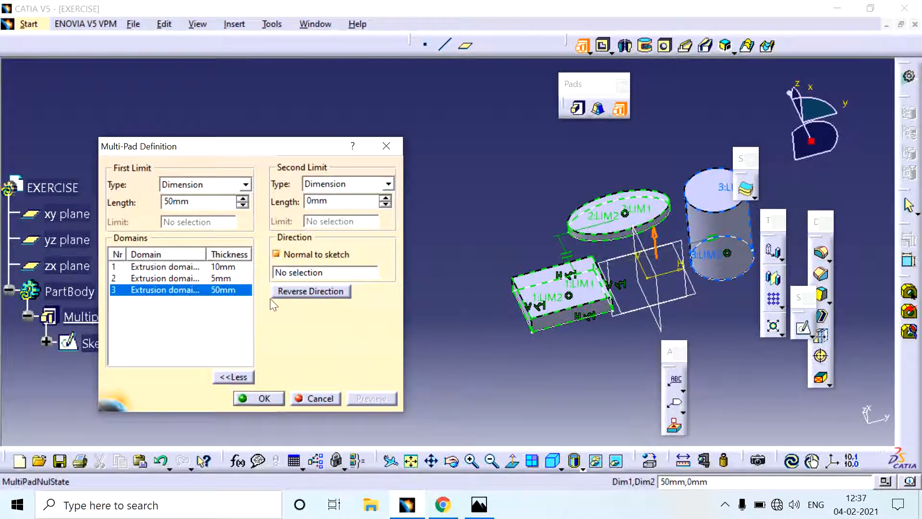
Reverse the Multi-Pad's extrusion direction, preview it, and reverse it back to the original side
{"action": "left_click", "coordinate": [319, 289]}
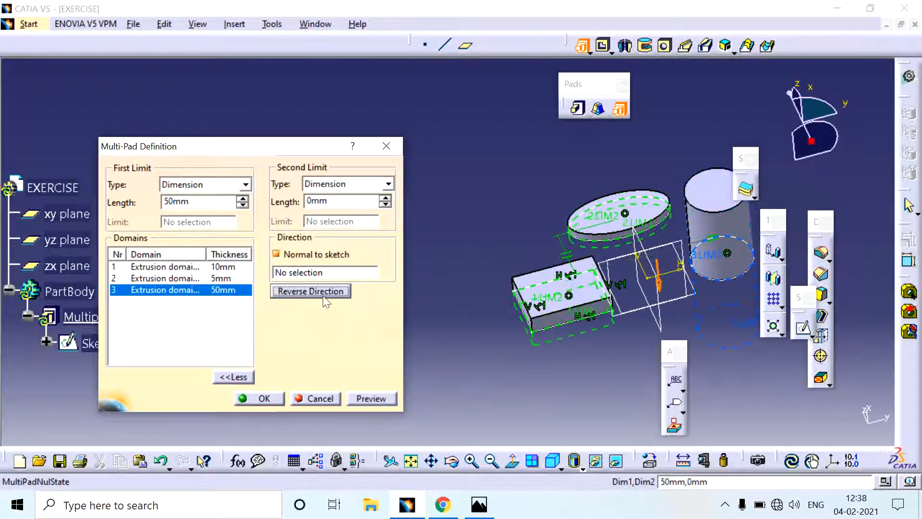
{"action": "left_click", "coordinate": [372, 399]}
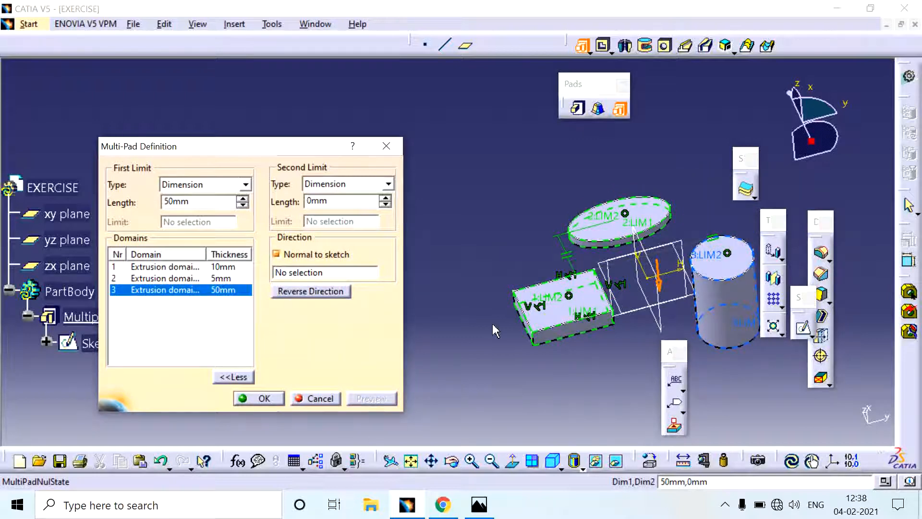
{"action": "middle_click_drag", "start_coordinate": [534, 321], "coordinate": [474, 208]}
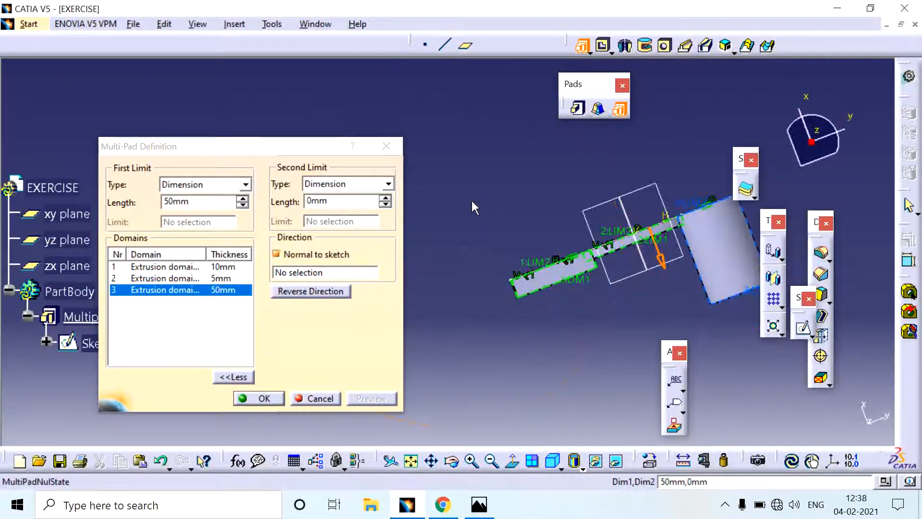
{"action": "left_click", "coordinate": [303, 289]}
{"action": "left_click", "coordinate": [382, 397]}
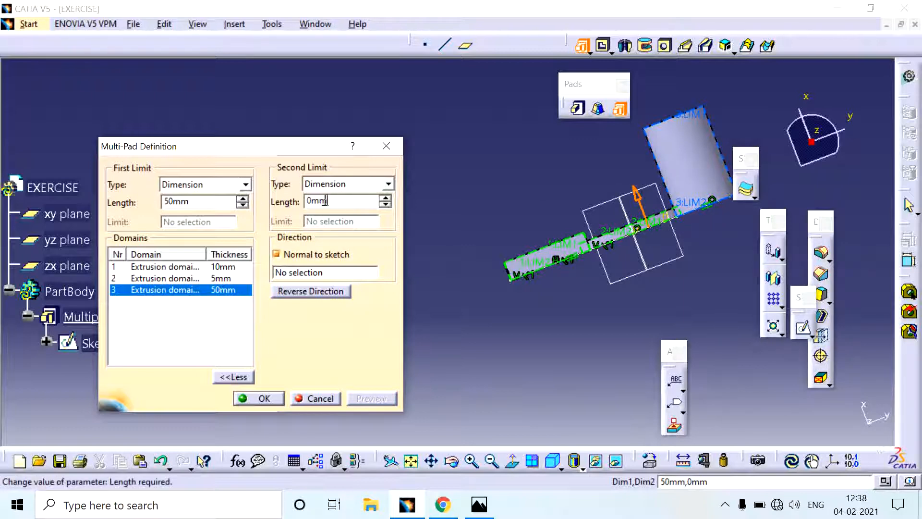
Set the circle domain's second limit length to 10 mm and preview it
{"action": "left_click_drag", "start_coordinate": [325, 201], "coordinate": [277, 197]}
{"action": "type", "text": "10"}
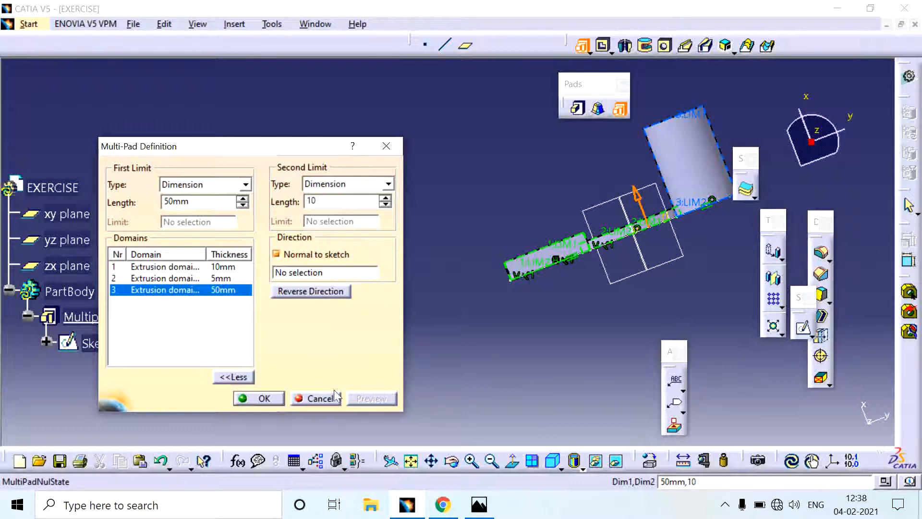
{"action": "left_click", "coordinate": [457, 378]}
{"action": "left_click", "coordinate": [390, 397]}
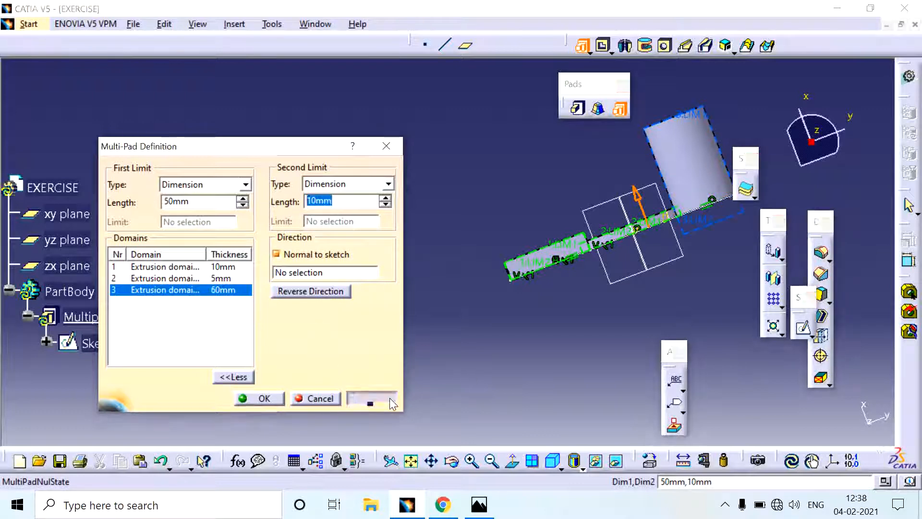
Select the ellipse's domain, set its second limit length to 50 mm, and preview it
{"action": "left_click", "coordinate": [164, 278]}
{"action": "middle_click_drag", "start_coordinate": [596, 219], "coordinate": [523, 281]}
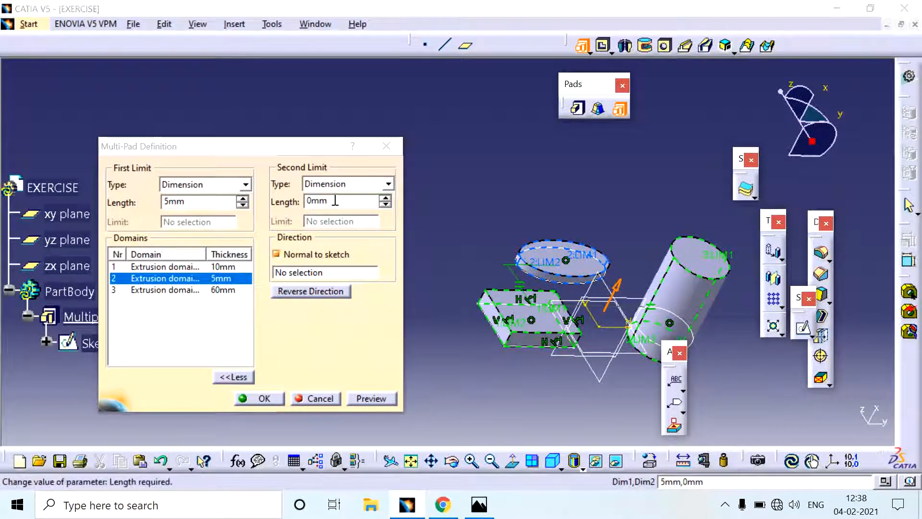
{"action": "left_click_drag", "start_coordinate": [329, 201], "coordinate": [303, 201]}
{"action": "type", "text": "50"}
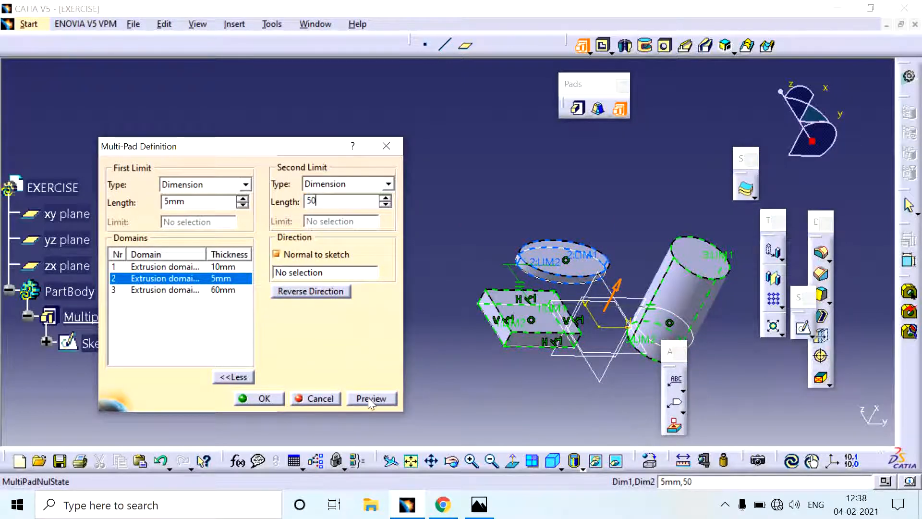
{"action": "left_click", "coordinate": [370, 398]}
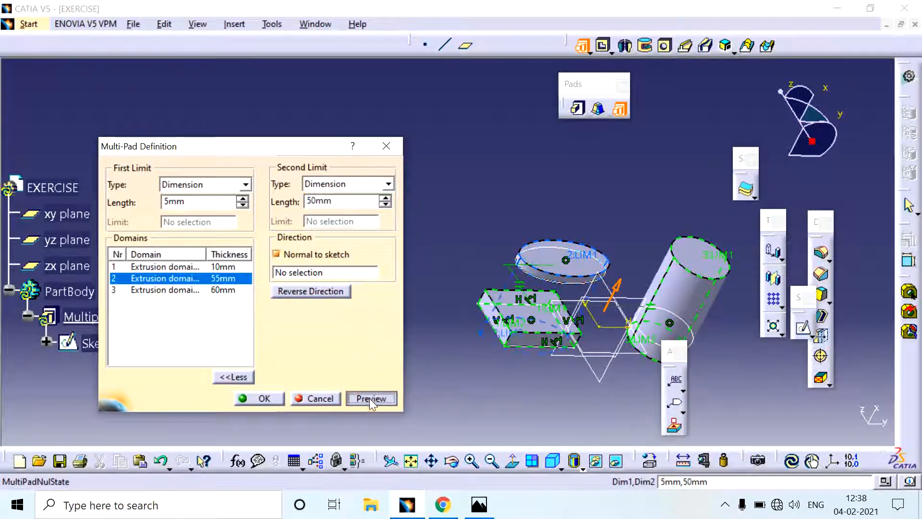
{"action": "middle_click_drag", "start_coordinate": [552, 260], "coordinate": [565, 245]}
{"action": "scroll", "coordinate": [566, 246], "scroll_direction": "up", "scroll_amount": 1}
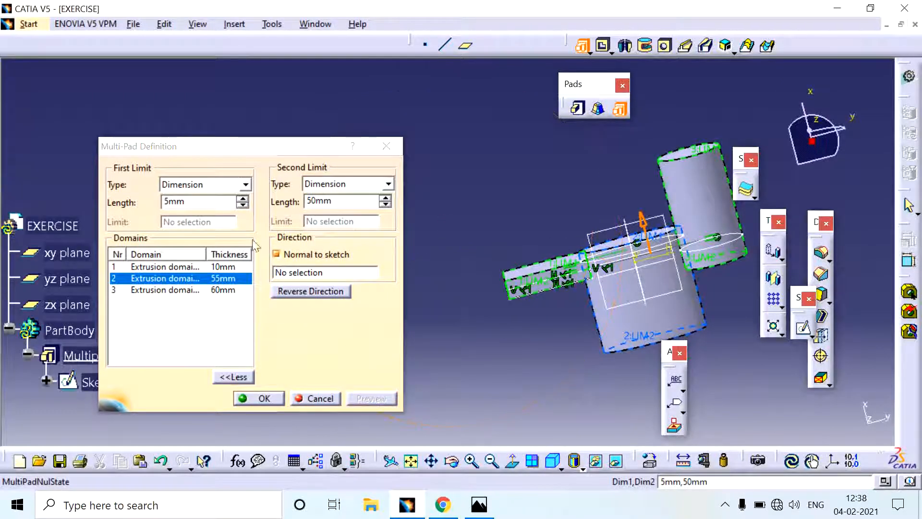
Set the rectangle domain's second limit length to 20 mm, preview it, and create the Multi-Pad
{"action": "left_click", "coordinate": [220, 267]}
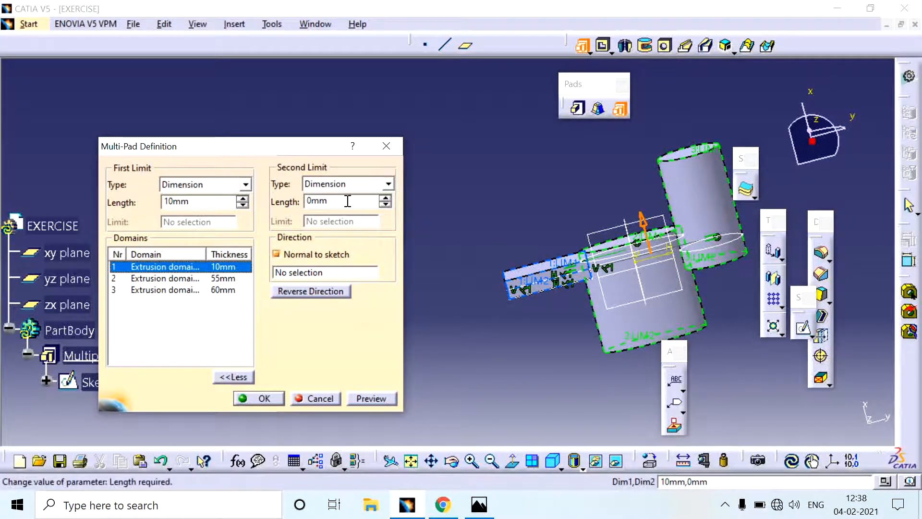
{"action": "left_click_drag", "start_coordinate": [341, 201], "coordinate": [299, 204]}
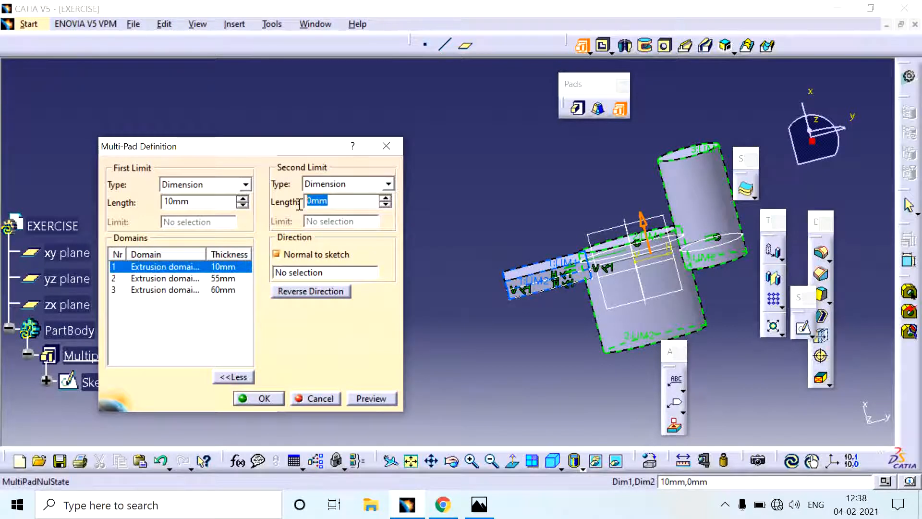
{"action": "type", "text": "20"}
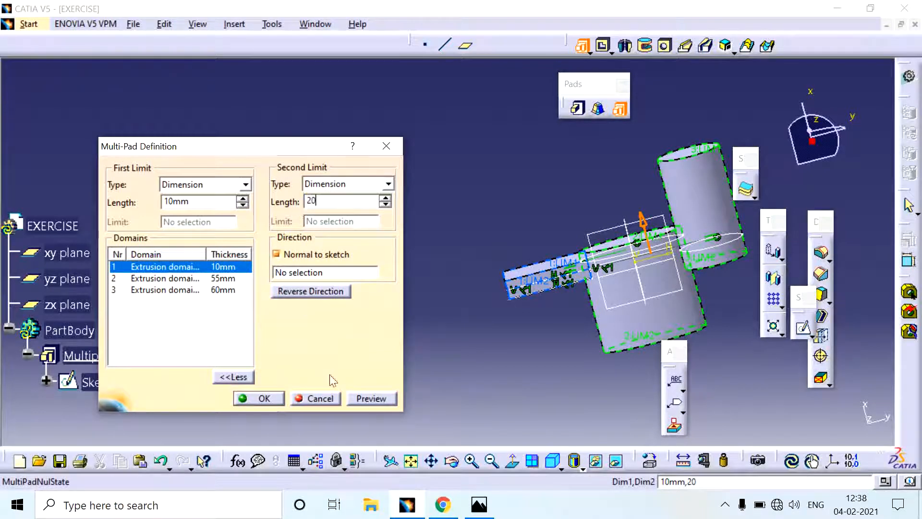
{"action": "left_click", "coordinate": [379, 398]}
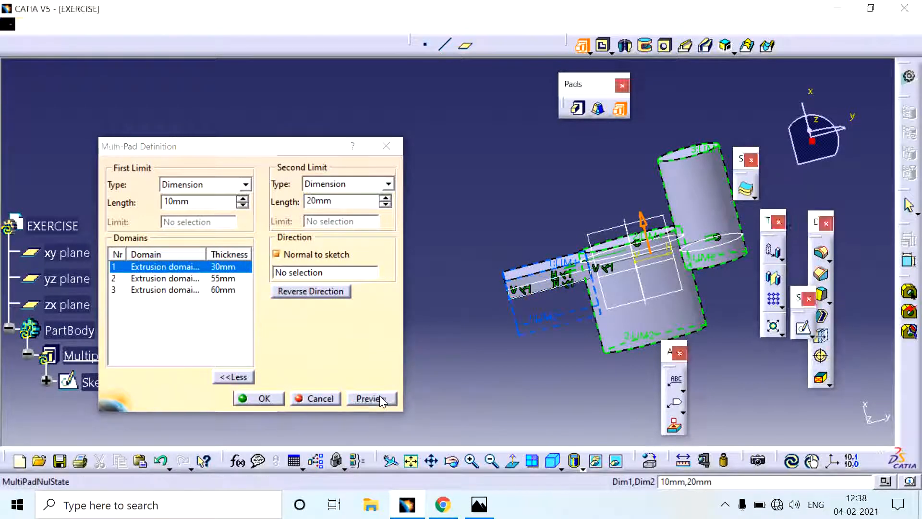
{"action": "right_click", "coordinate": [600, 267]}
{"action": "left_click", "coordinate": [687, 285]}
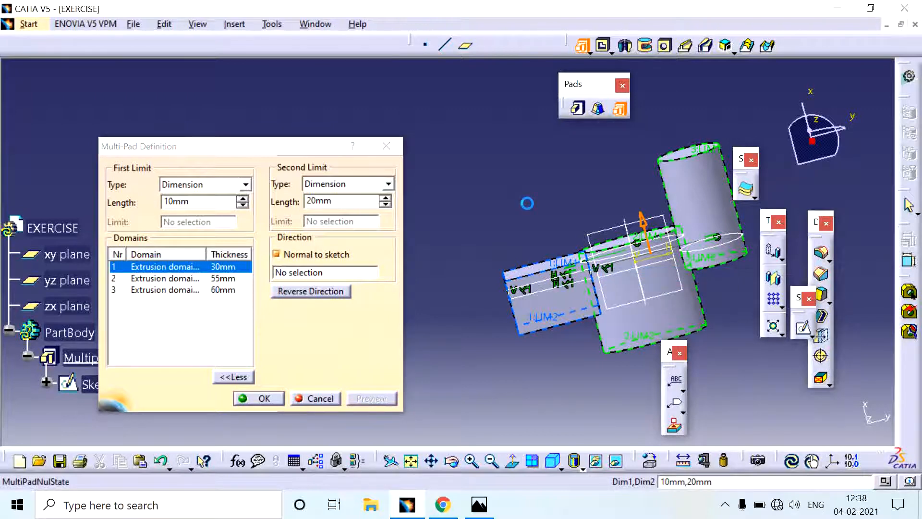
{"action": "middle_click_drag", "start_coordinate": [504, 204], "coordinate": [553, 306]}
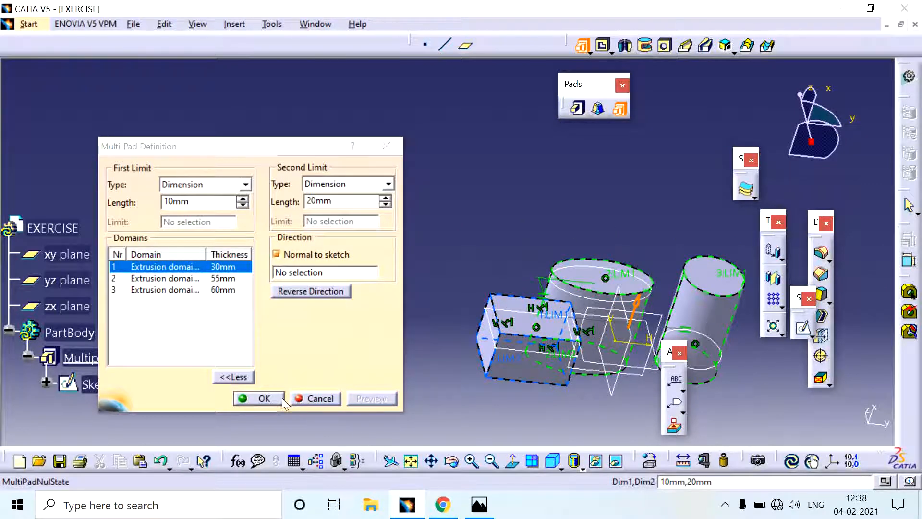
{"action": "left_click", "coordinate": [263, 398]}
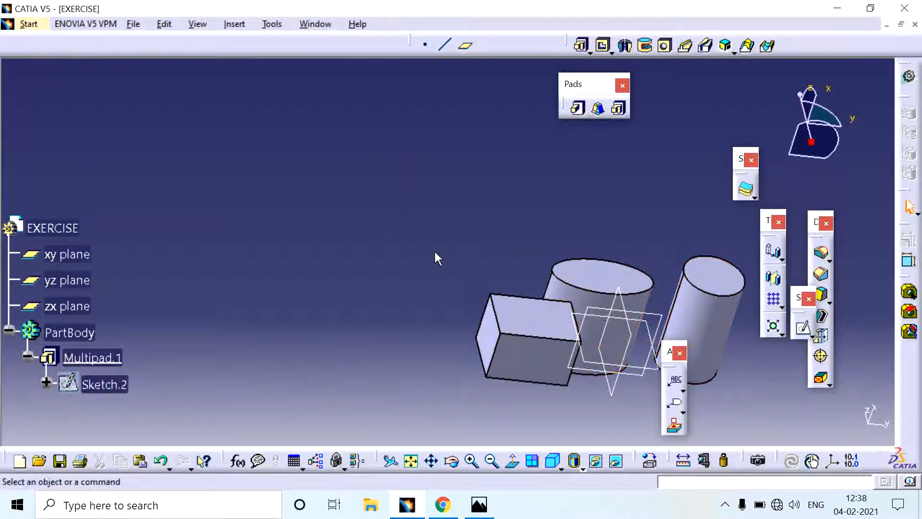
{"action": "middle_click_drag", "start_coordinate": [478, 265], "coordinate": [407, 216]}
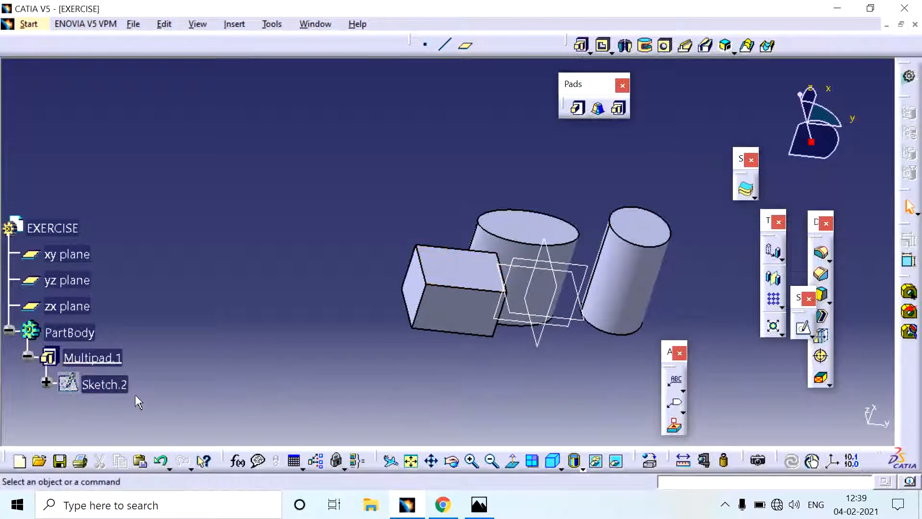
Delete the Multi-Pad feature while keeping its three-profile sketch
{"action": "left_click", "coordinate": [682, 335]}
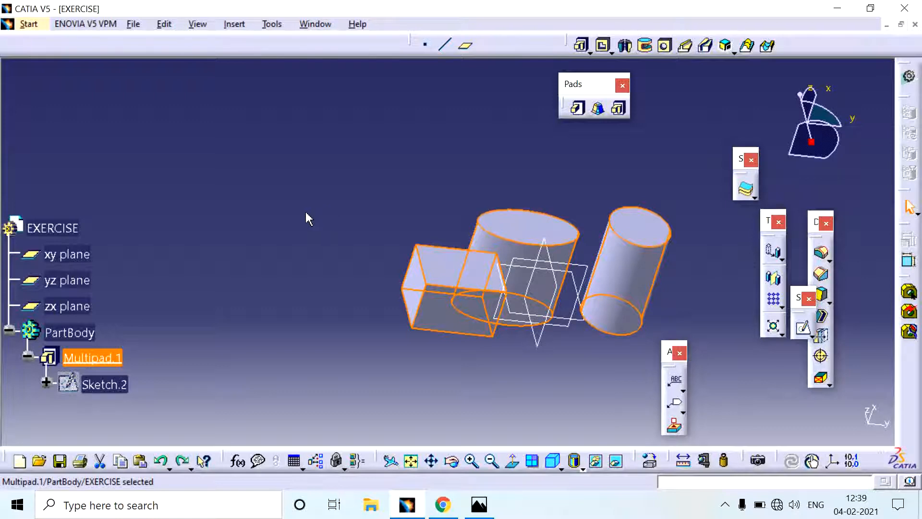
{"action": "key", "text": "Delete"}
{"action": "mouse_move", "coordinate": [583, 273]}
{"action": "middle_mouse_down"}
{"action": "mouse_move", "coordinate": [556, 303]}
{"action": "mouse_move", "coordinate": [554, 366]}
{"action": "mouse_move", "coordinate": [623, 368]}
{"action": "middle_mouse_up"}
{"action": "middle_click_drag", "start_coordinate": [438, 230], "coordinate": [457, 222]}
{"action": "left_click", "coordinate": [432, 220]}
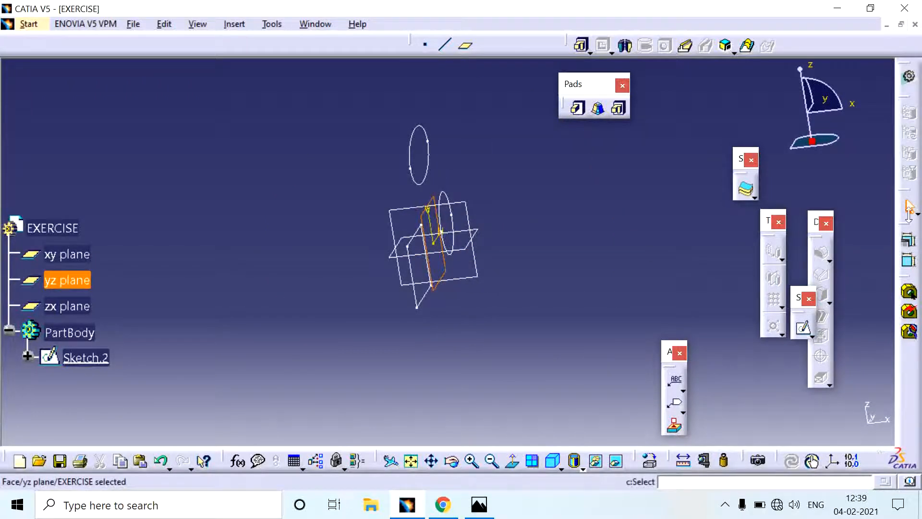
{"action": "left_click", "coordinate": [804, 329]}
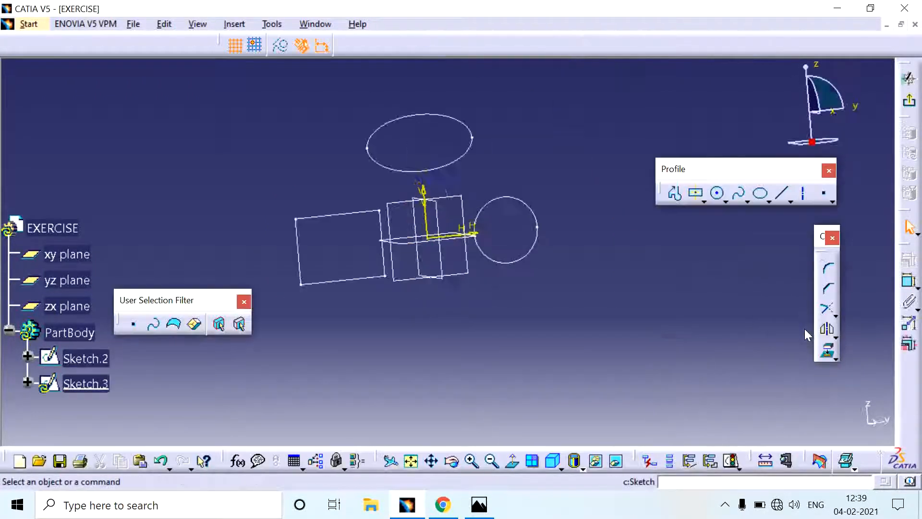
{"action": "left_click", "coordinate": [909, 100]}
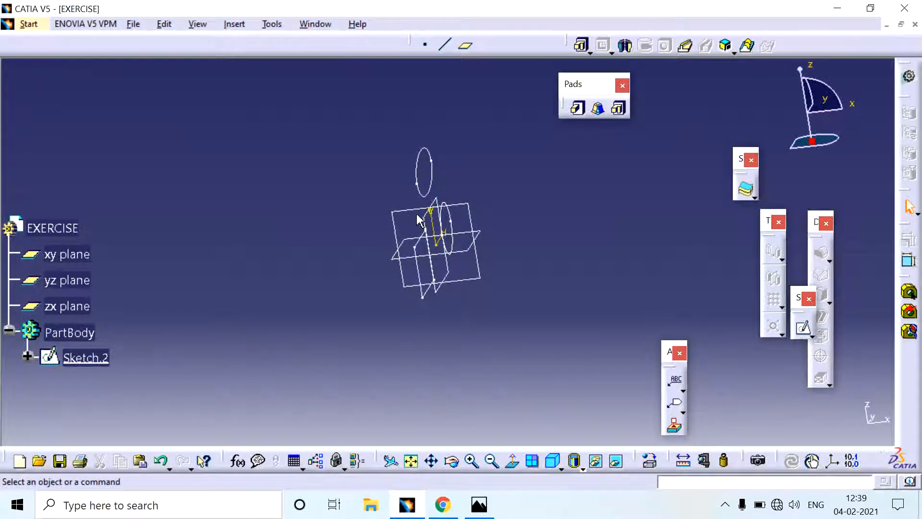
Start a sketch on the zx plane and draw a shallow inclined line from the origin to about H 100 mm
{"action": "middle_click_drag", "start_coordinate": [438, 258], "coordinate": [453, 264]}
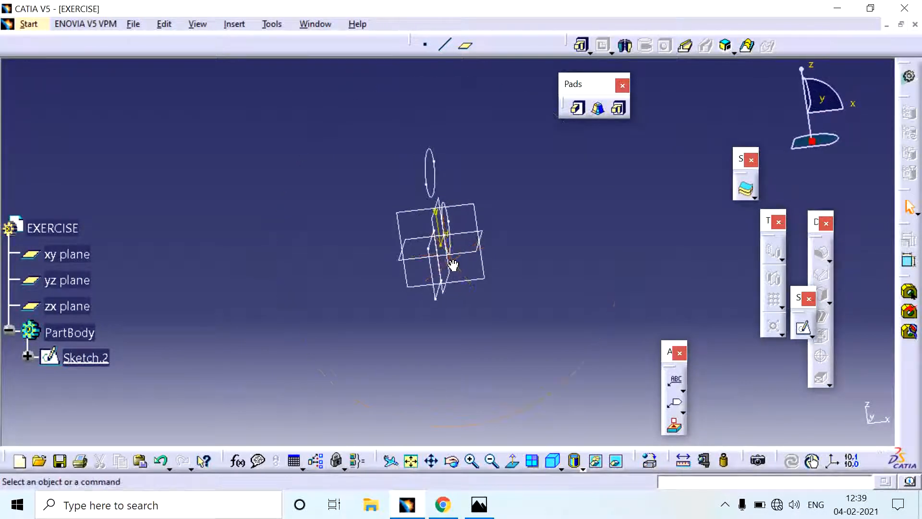
{"action": "left_click", "coordinate": [422, 214]}
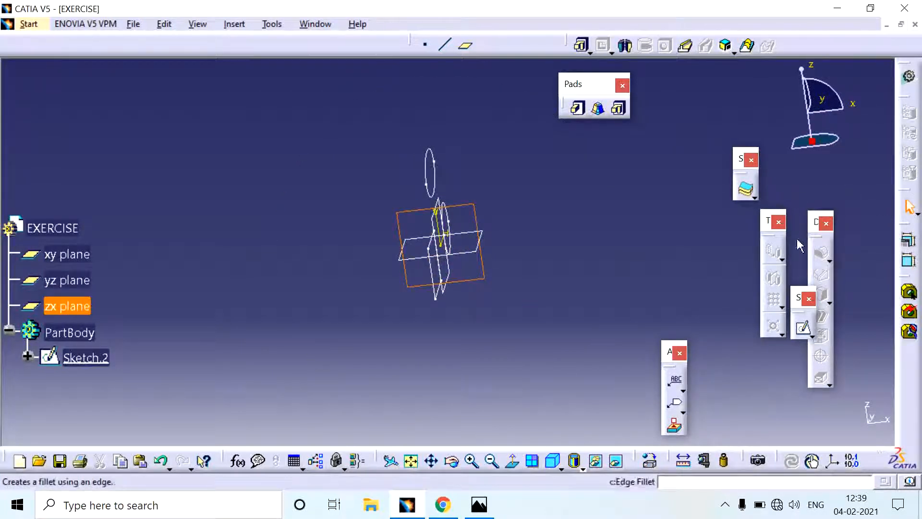
{"action": "left_click", "coordinate": [802, 327]}
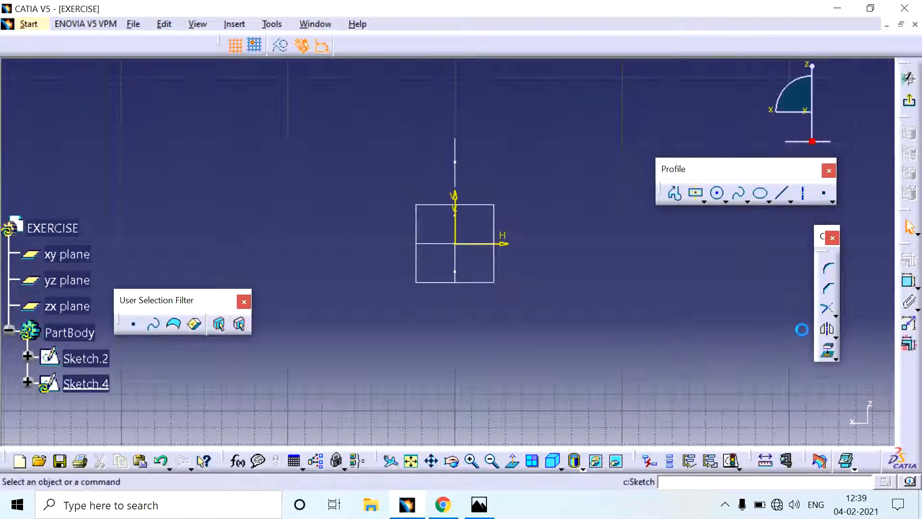
{"action": "left_click", "coordinate": [782, 193]}
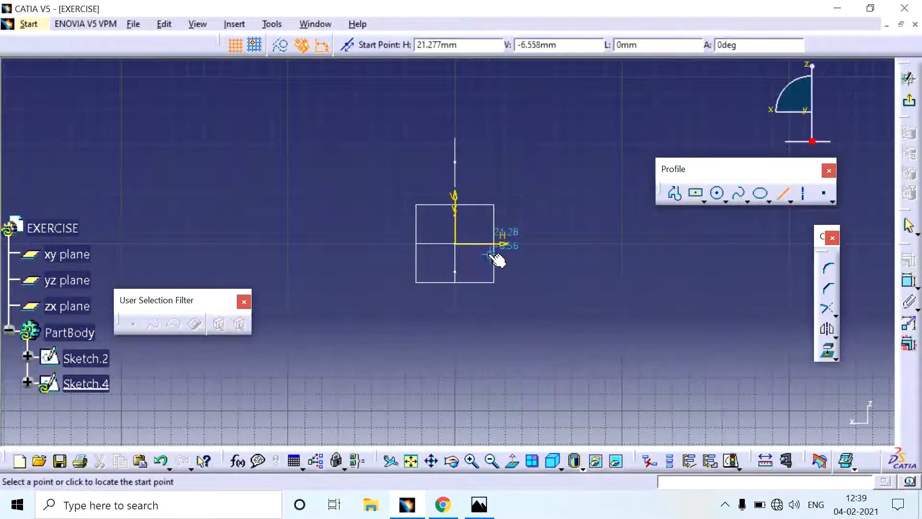
{"action": "left_click", "coordinate": [455, 243]}
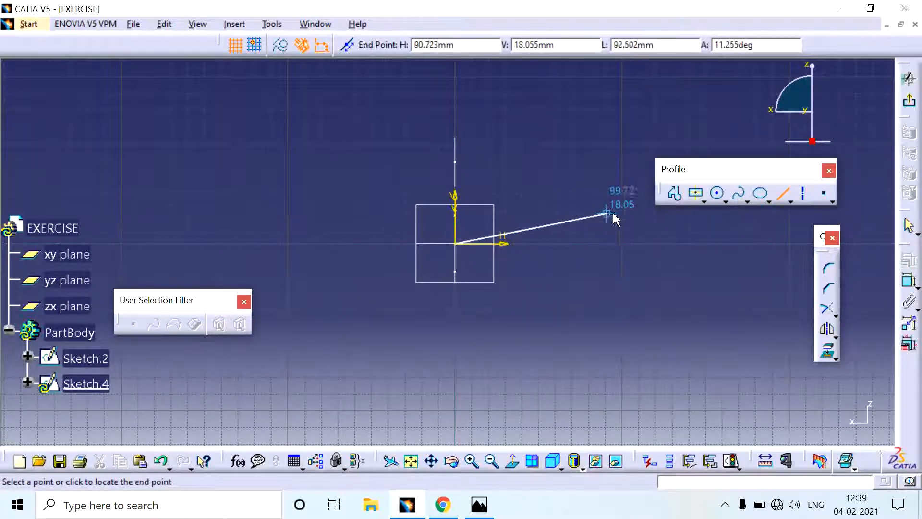
{"action": "left_click", "coordinate": [622, 207]}
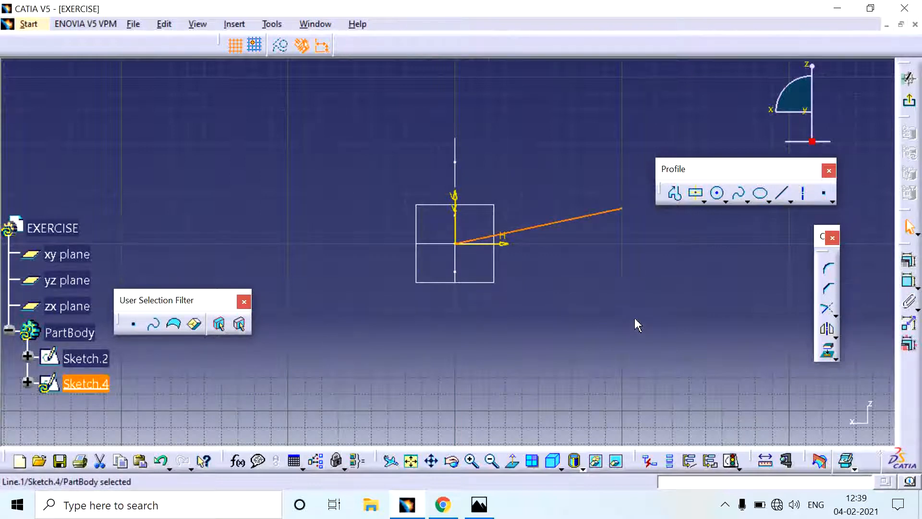
{"action": "left_click", "coordinate": [610, 317]}
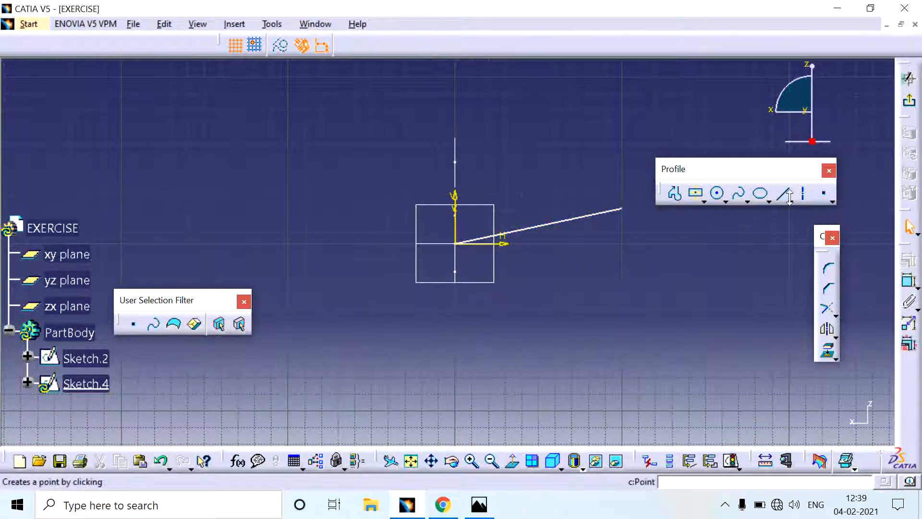
Constrain the angle between the inclined line and the H axis to 10 degrees, and exit the sketch
{"action": "left_click", "coordinate": [908, 284]}
{"action": "left_click", "coordinate": [560, 222]}
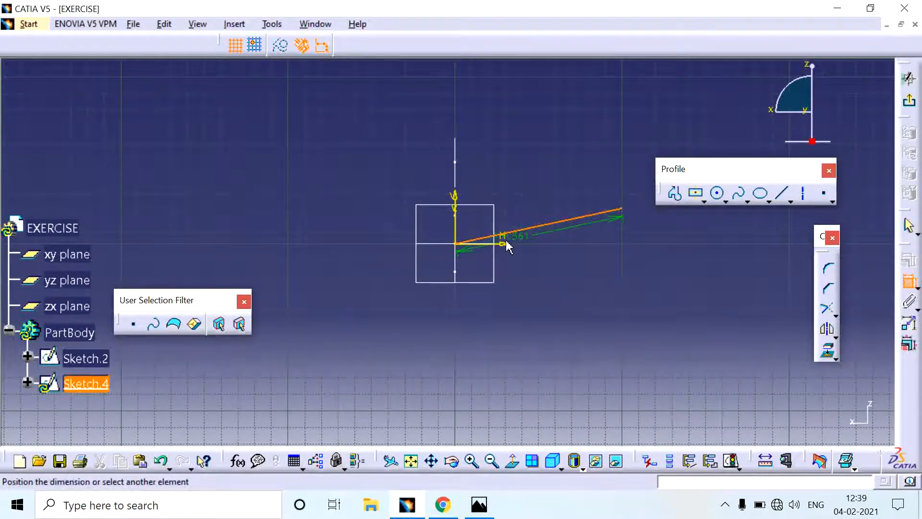
{"action": "left_click", "coordinate": [643, 233]}
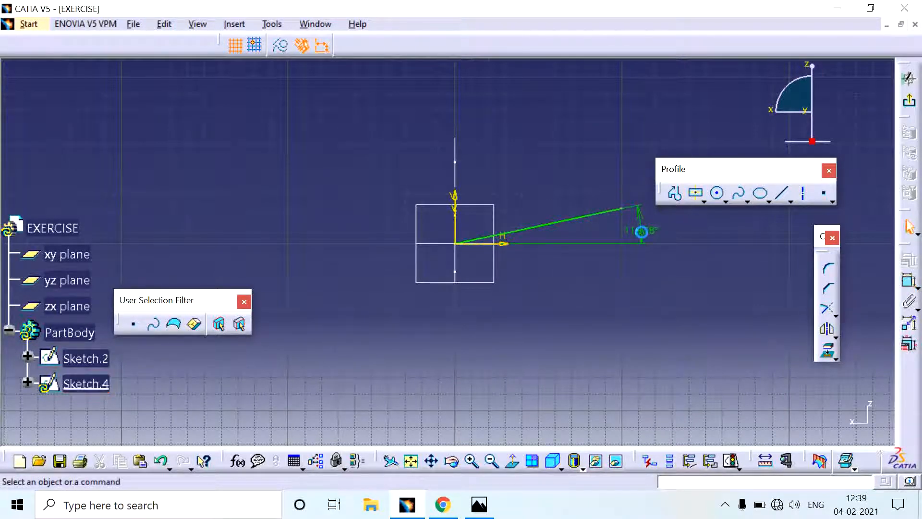
{"action": "double_click", "coordinate": [641, 232]}
{"action": "type", "text": "10"}
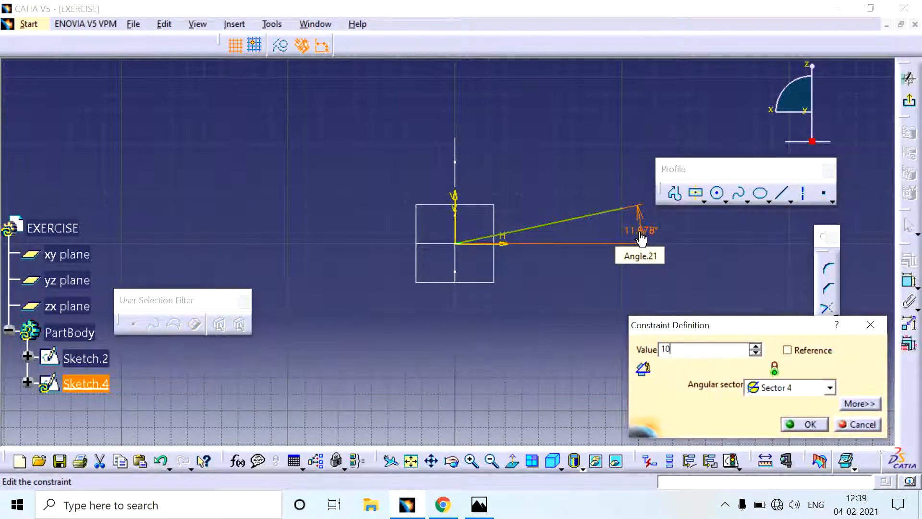
{"action": "key", "text": "Return"}
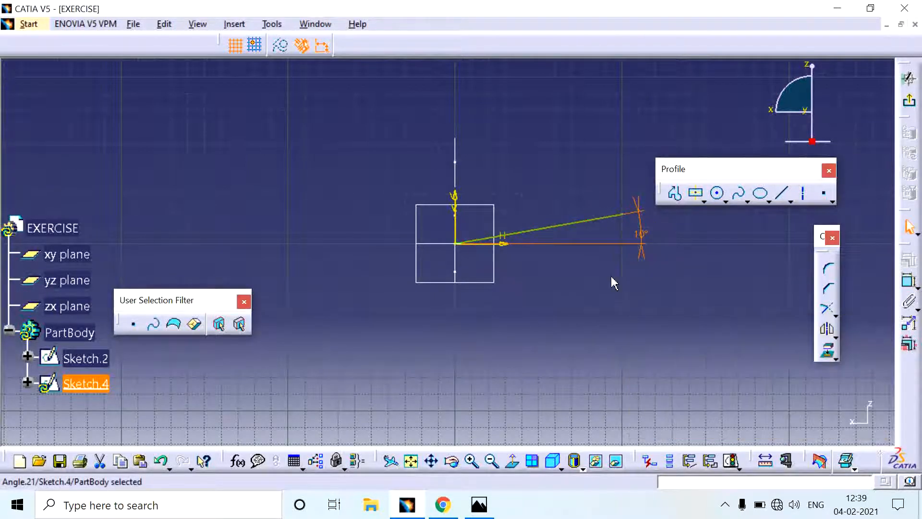
{"action": "left_click", "coordinate": [601, 305]}
{"action": "left_click", "coordinate": [909, 99]}
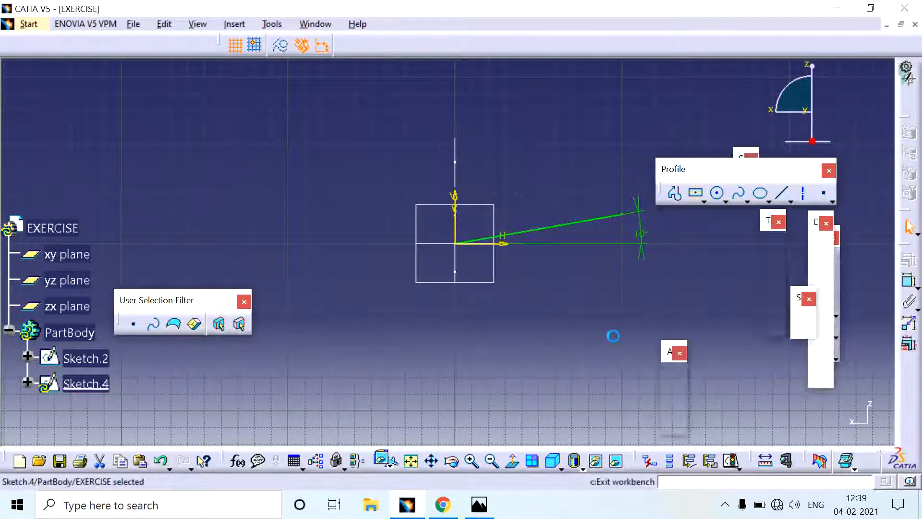
Start a Multi-Pad from the three-profile sketch and set the rectangle domain's first limit length to 10 mm
{"action": "mouse_move", "coordinate": [494, 242]}
{"action": "middle_mouse_down"}
{"action": "mouse_move", "coordinate": [474, 243]}
{"action": "mouse_move", "coordinate": [603, 216]}
{"action": "mouse_move", "coordinate": [611, 195]}
{"action": "middle_mouse_up"}
{"action": "left_click", "coordinate": [216, 370]}
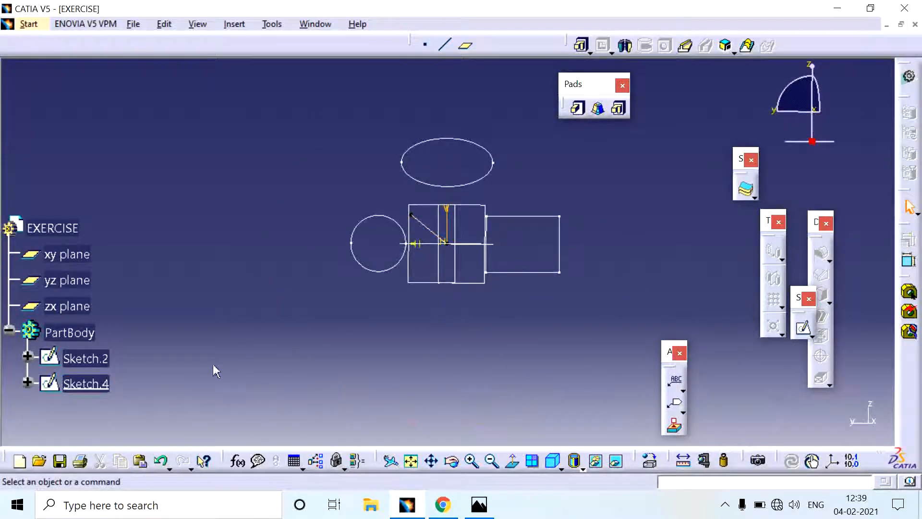
{"action": "left_click", "coordinate": [103, 361]}
{"action": "left_click", "coordinate": [619, 108]}
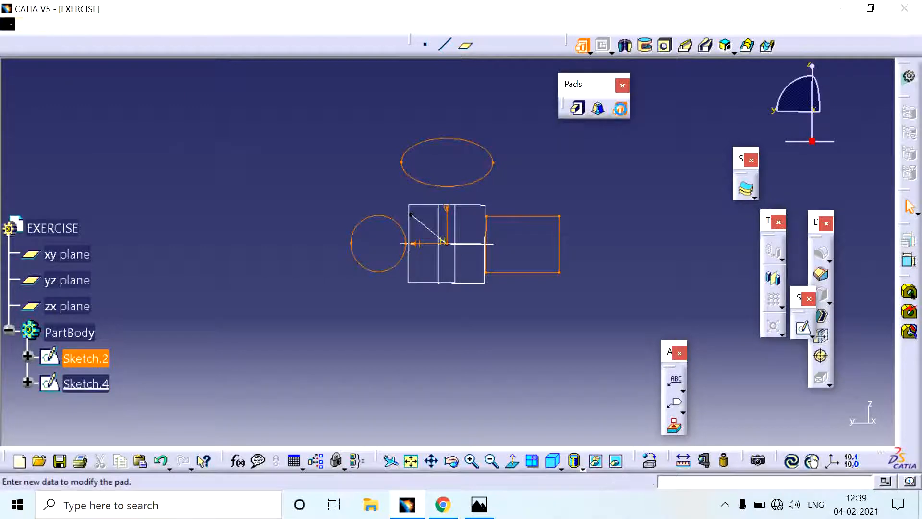
{"action": "middle_click_drag", "start_coordinate": [428, 287], "coordinate": [439, 144]}
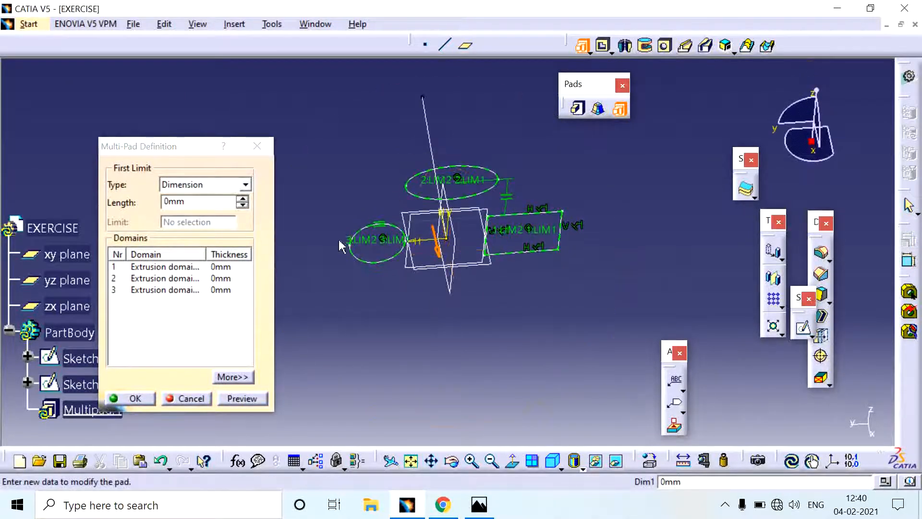
{"action": "left_click", "coordinate": [184, 272]}
{"action": "left_click", "coordinate": [195, 202]}
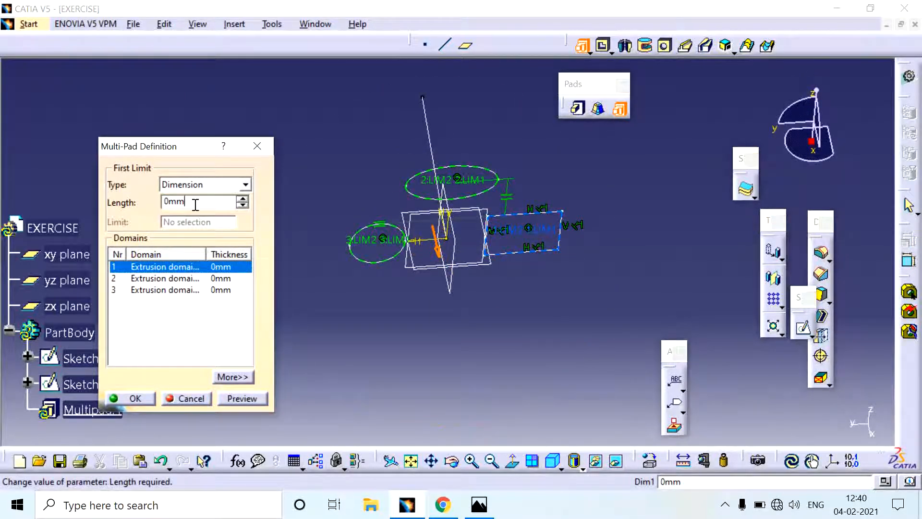
{"action": "double_click", "coordinate": [196, 204]}
{"action": "type", "text": "10"}
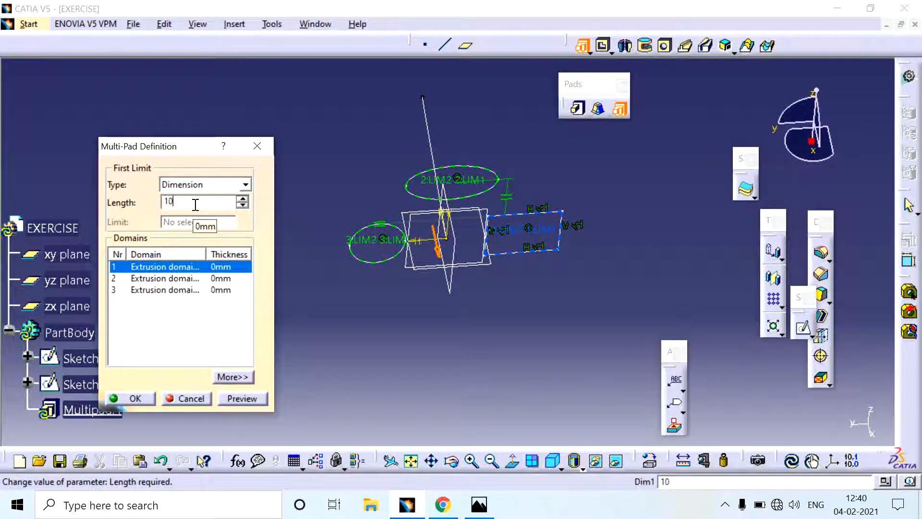
{"action": "key", "text": "Return"}
Set the ellipse domain's first limit length to 15 mm and create the Multi-Pad
{"action": "left_click", "coordinate": [192, 278]}
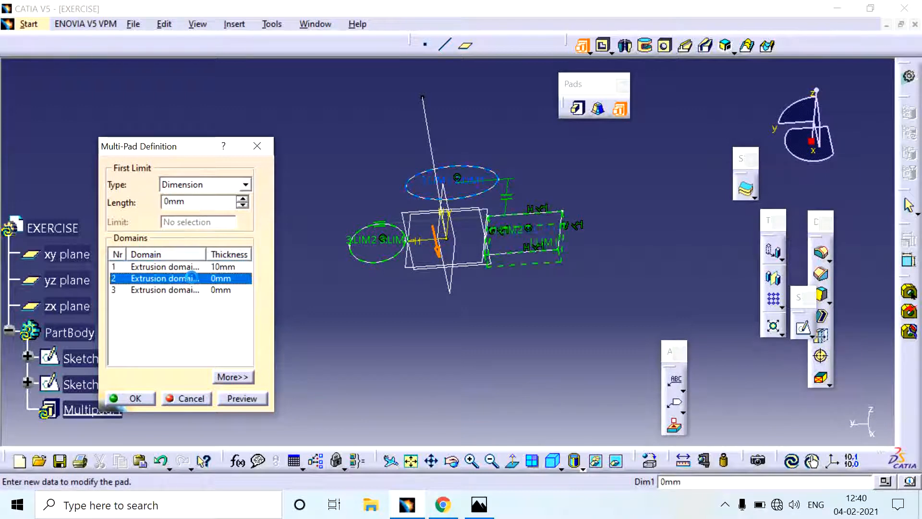
{"action": "double_click", "coordinate": [193, 204]}
{"action": "type", "text": "1"}
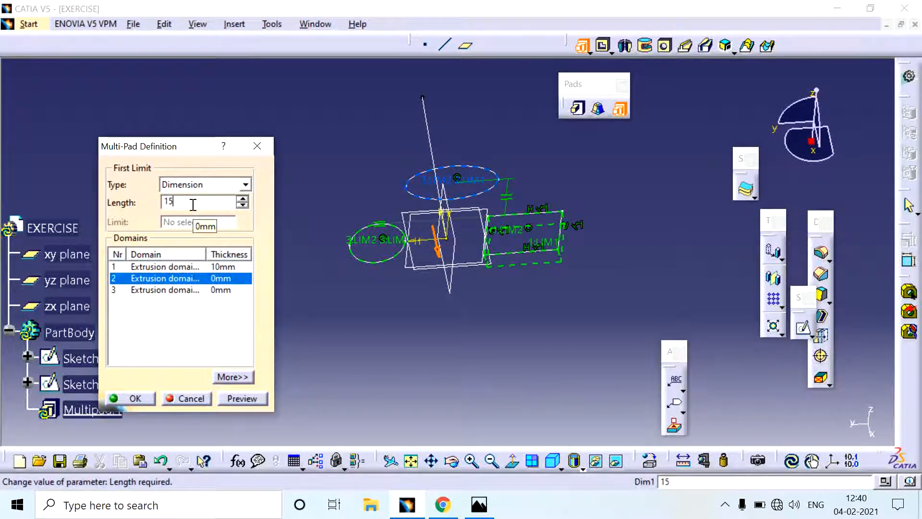
{"action": "type", "text": "5"}
{"action": "key", "text": "Return"}
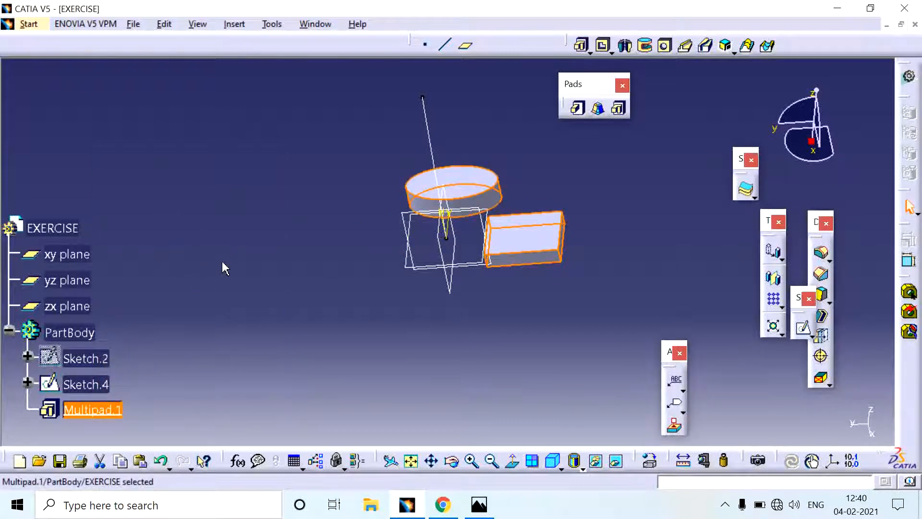
Reopen the Multi-Pad definition, set the circle domain's first limit length to 40 mm, and preview it
{"action": "double_click", "coordinate": [93, 409]}
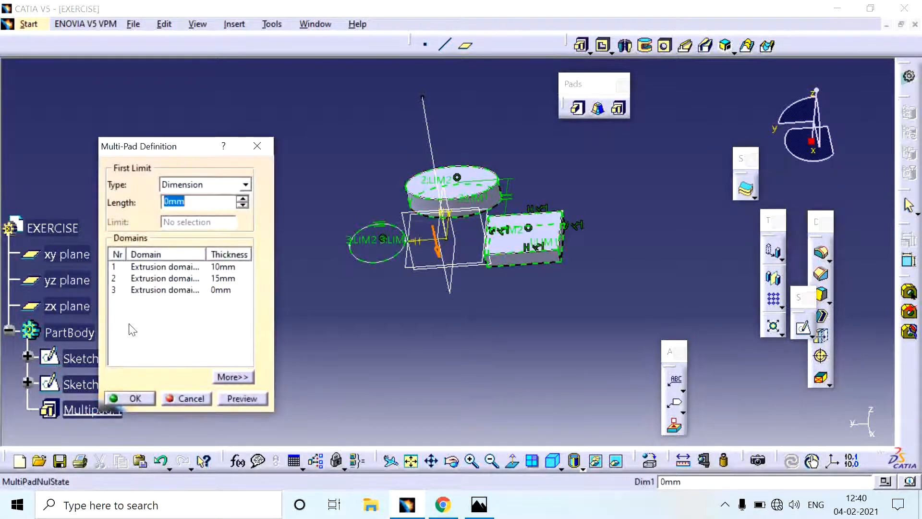
{"action": "left_click", "coordinate": [154, 290]}
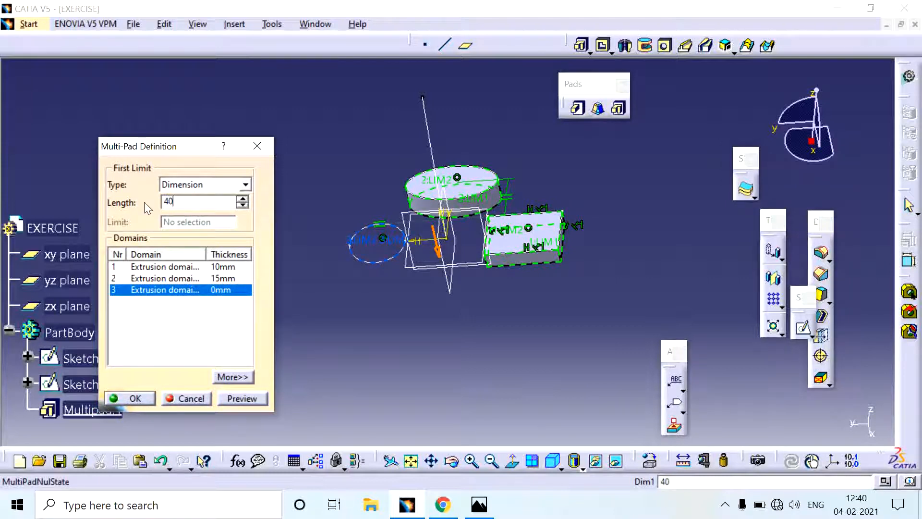
{"action": "middle_click_drag", "start_coordinate": [357, 172], "coordinate": [358, 172]}
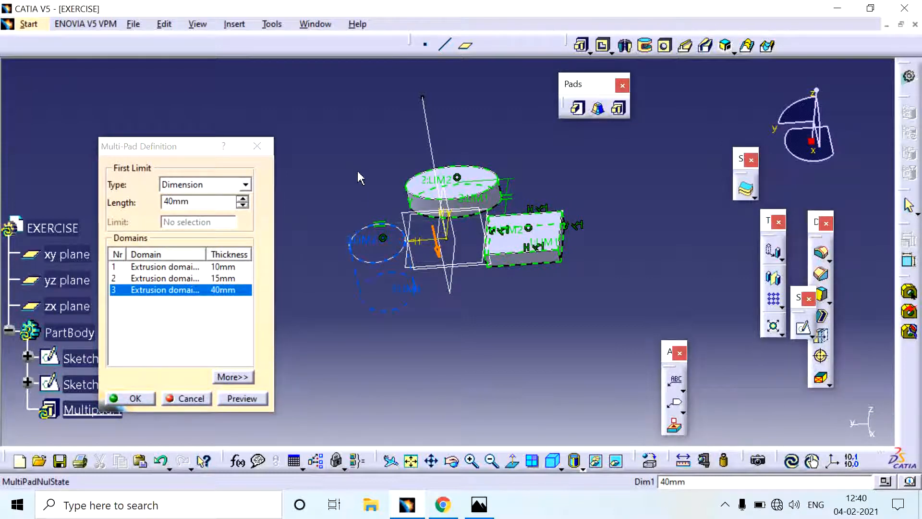
{"action": "middle_click_drag", "start_coordinate": [439, 305], "coordinate": [443, 184]}
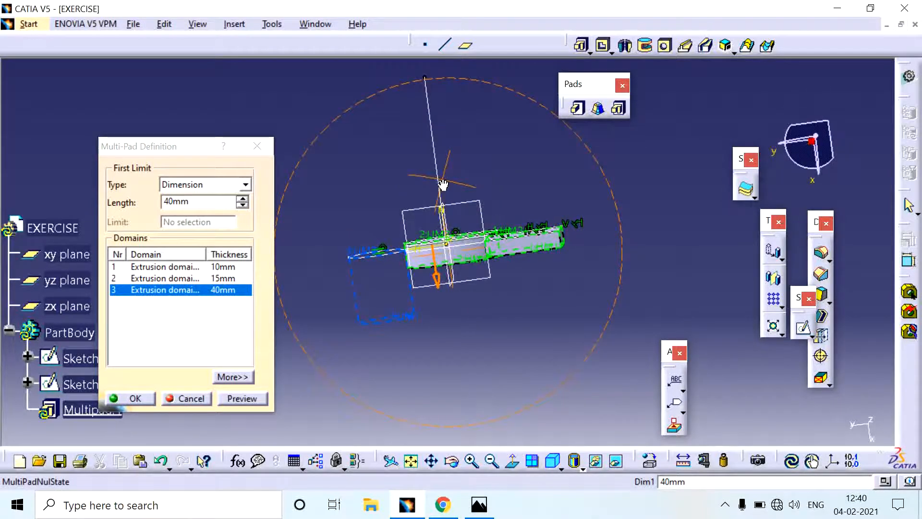
{"action": "left_click", "coordinate": [244, 398]}
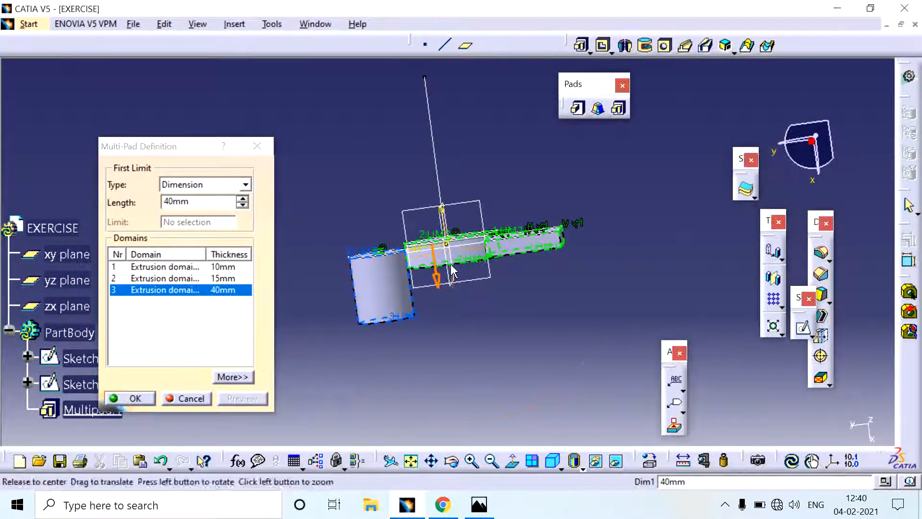
{"action": "middle_click_drag", "start_coordinate": [452, 271], "coordinate": [541, 216]}
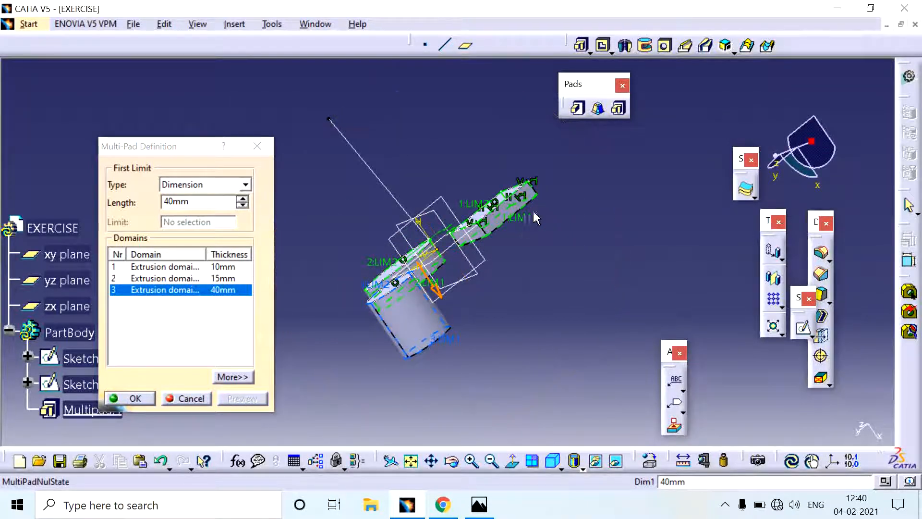
Expand the Multi-Pad definition, reverse the extrusion direction, and preview the result
{"action": "left_click", "coordinate": [233, 377]}
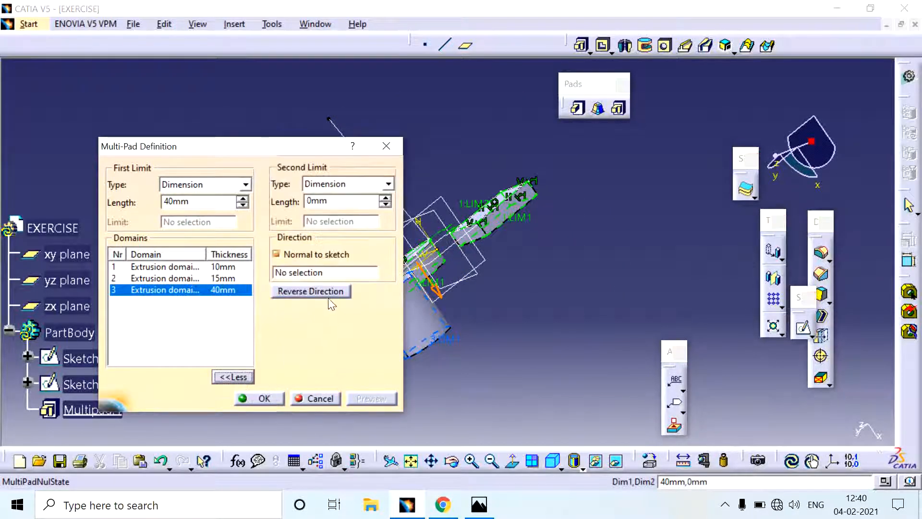
{"action": "left_click", "coordinate": [330, 292]}
{"action": "left_click_drag", "start_coordinate": [272, 146], "coordinate": [172, 110]}
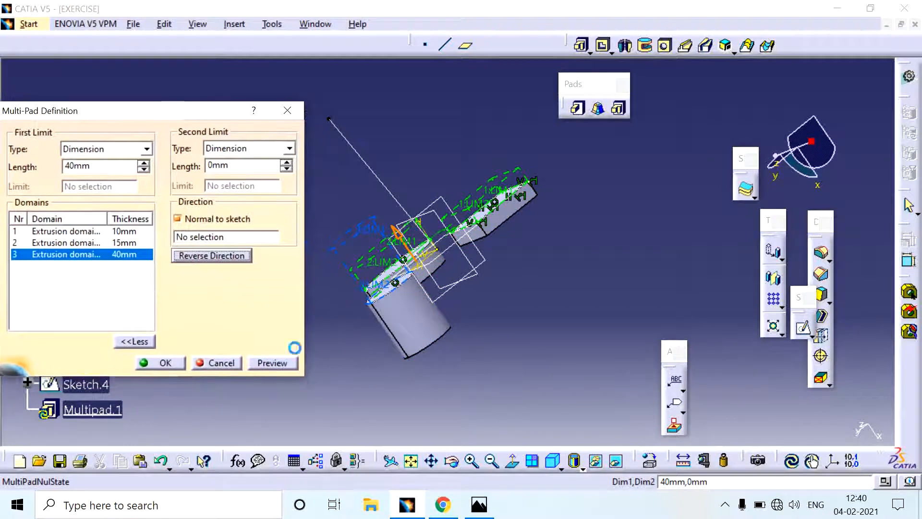
{"action": "left_click", "coordinate": [271, 363]}
{"action": "middle_click_drag", "start_coordinate": [396, 189], "coordinate": [505, 249]}
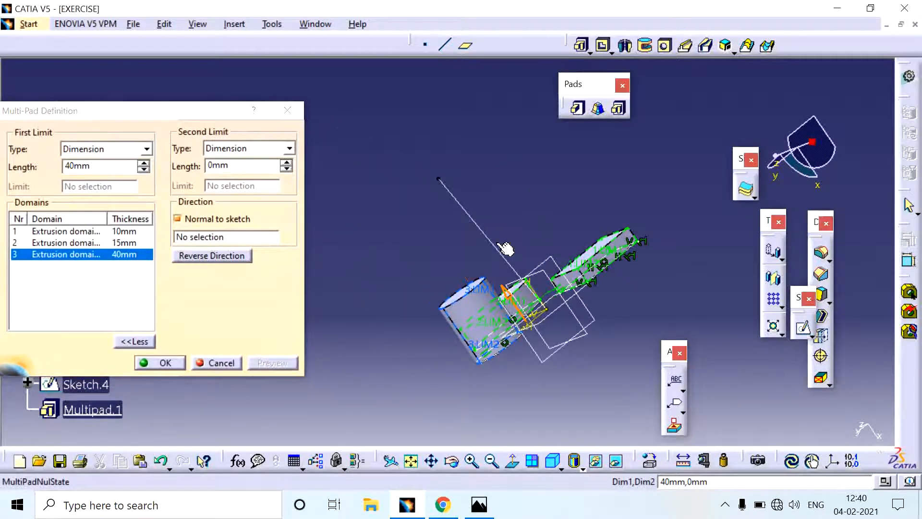
{"action": "middle_click_drag", "start_coordinate": [422, 266], "coordinate": [576, 195]}
{"action": "middle_click_drag", "start_coordinate": [449, 298], "coordinate": [506, 276]}
Examine the previewed Multi-Pad in the multi-view layout, clearing floating toolbars away from the orthographic views
{"action": "left_click", "coordinate": [533, 463]}
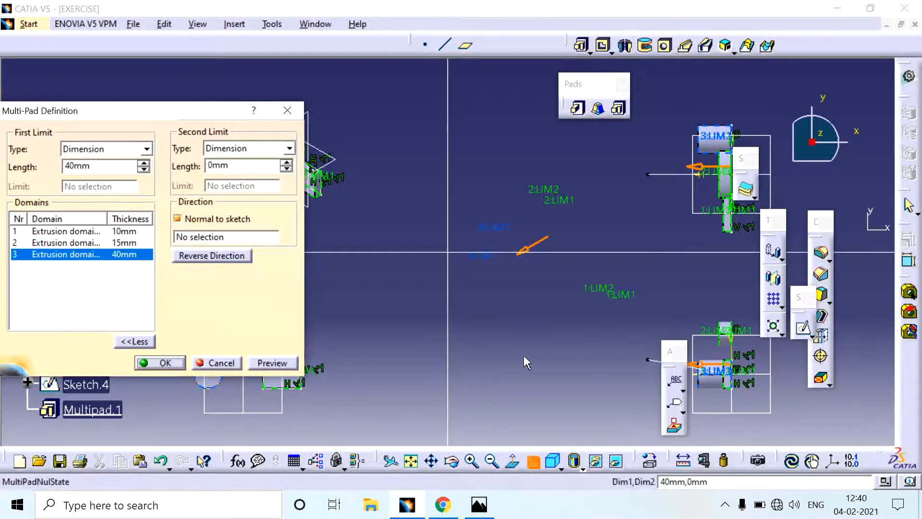
{"action": "middle_click_drag", "start_coordinate": [718, 136], "coordinate": [595, 132]}
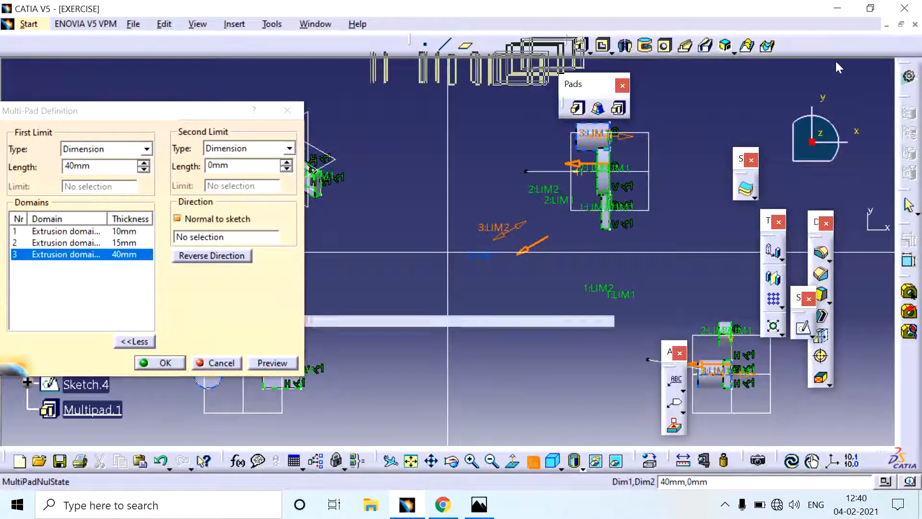
{"action": "left_click_drag", "start_coordinate": [591, 78], "coordinate": [836, 62]}
{"action": "middle_click_drag", "start_coordinate": [574, 183], "coordinate": [585, 112]}
{"action": "middle_click_drag", "start_coordinate": [520, 189], "coordinate": [656, 188]}
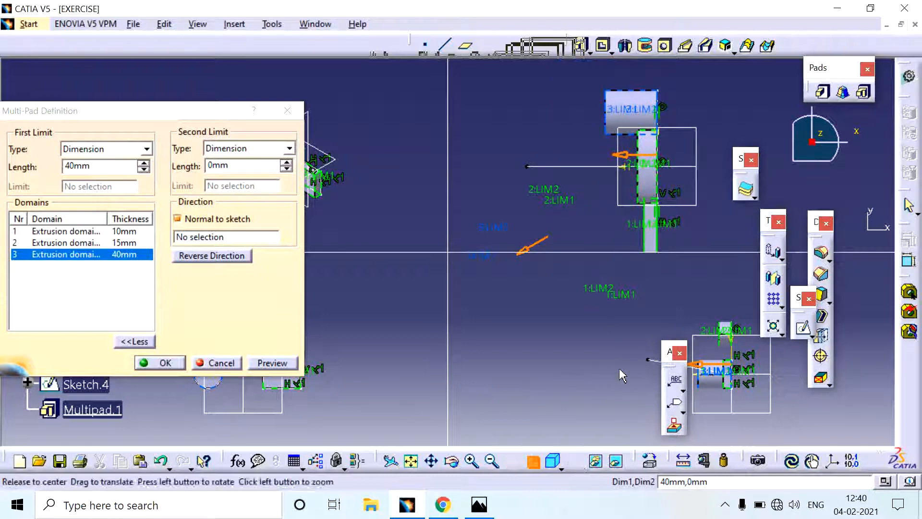
{"action": "middle_click_drag", "start_coordinate": [619, 367], "coordinate": [499, 336]}
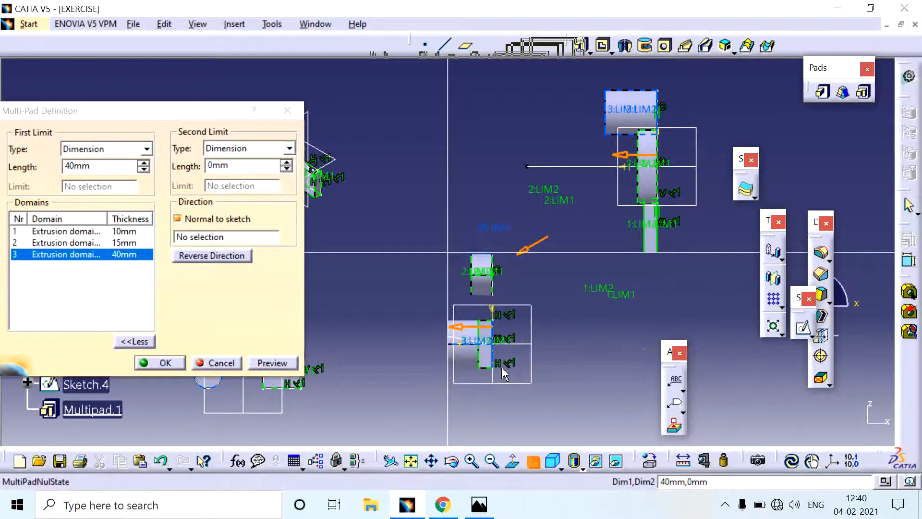
{"action": "middle_click_drag", "start_coordinate": [504, 374], "coordinate": [610, 370]}
{"action": "left_click", "coordinate": [679, 353]}
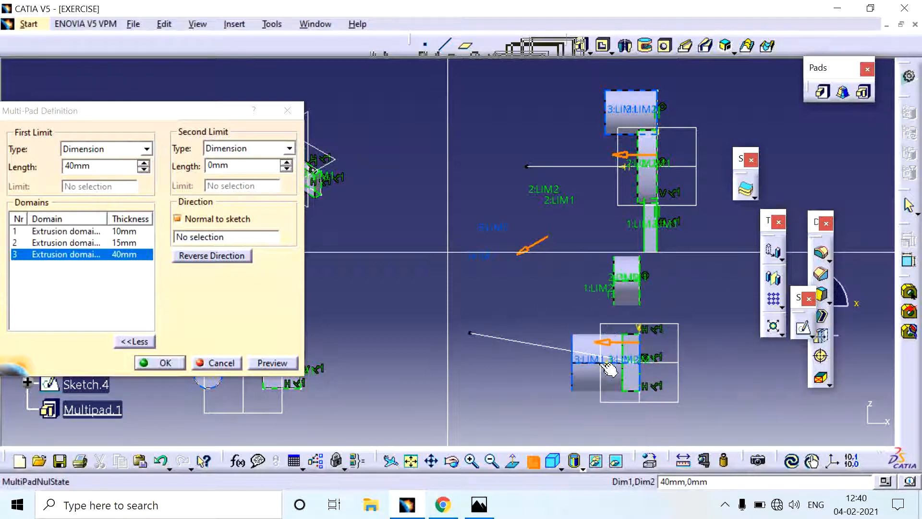
Set the Multi-Pad's extrusion direction to the inclined sketch line instead of normal to the sketch, and preview it
{"action": "left_click", "coordinate": [242, 237]}
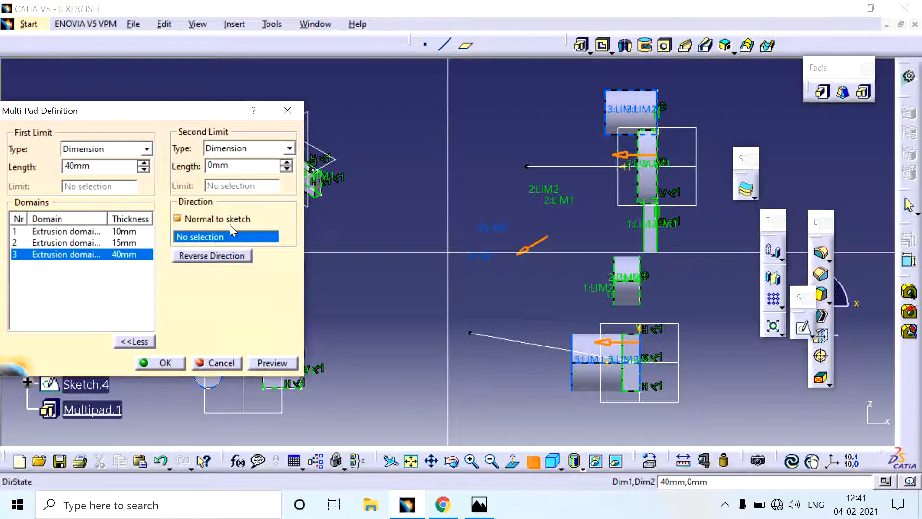
{"action": "left_click", "coordinate": [562, 350]}
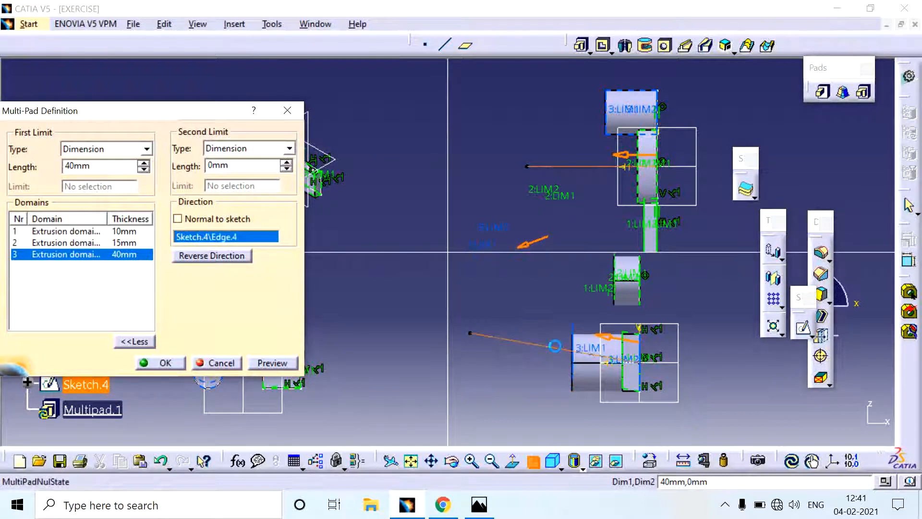
{"action": "left_click", "coordinate": [276, 362]}
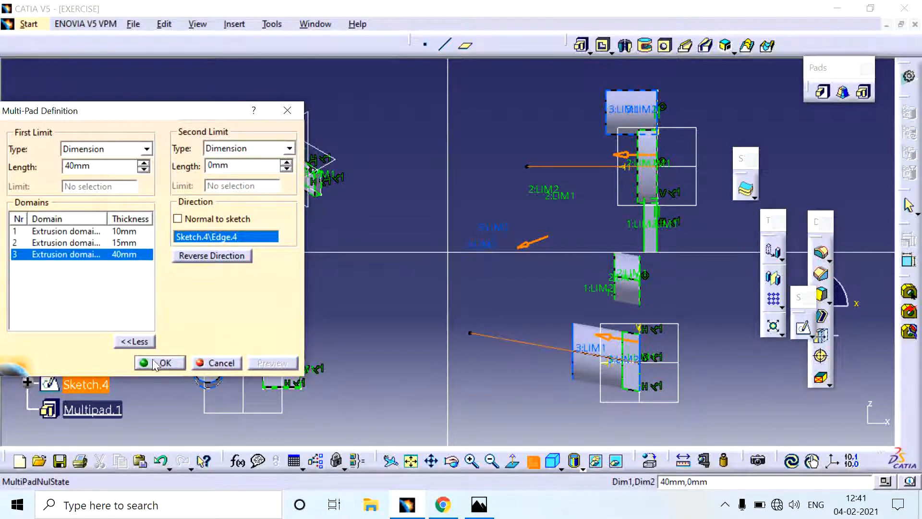
{"action": "middle_click_drag", "start_coordinate": [622, 361], "coordinate": [596, 284]}
{"action": "middle_click_drag", "start_coordinate": [580, 351], "coordinate": [654, 332]}
Return to the single view, inspect the inclined pads, and accept the Multi-Pad definition
{"action": "left_click", "coordinate": [536, 458]}
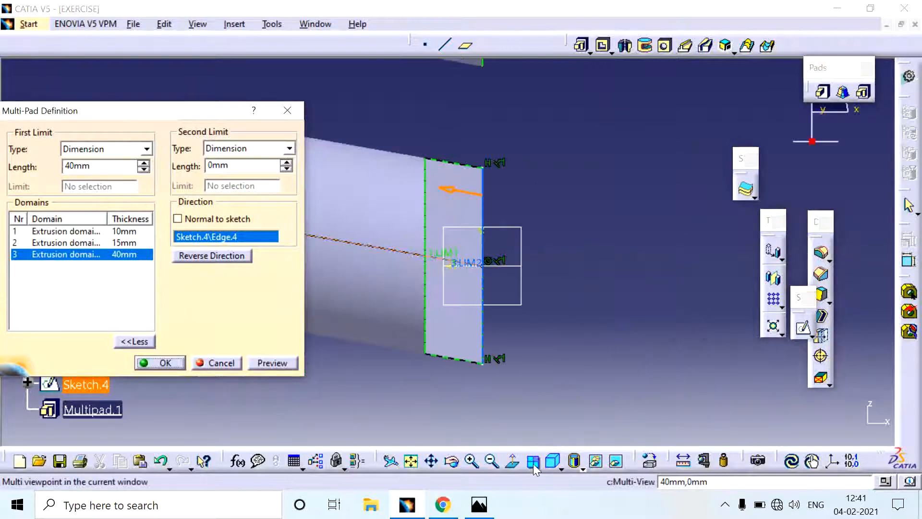
{"action": "left_click_drag", "start_coordinate": [228, 113], "coordinate": [802, 139]}
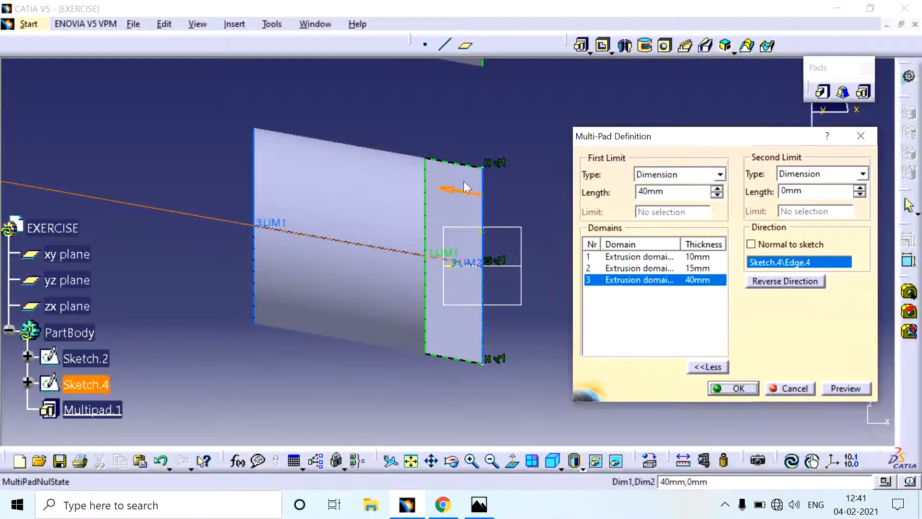
{"action": "middle_click_drag", "start_coordinate": [412, 177], "coordinate": [462, 267]}
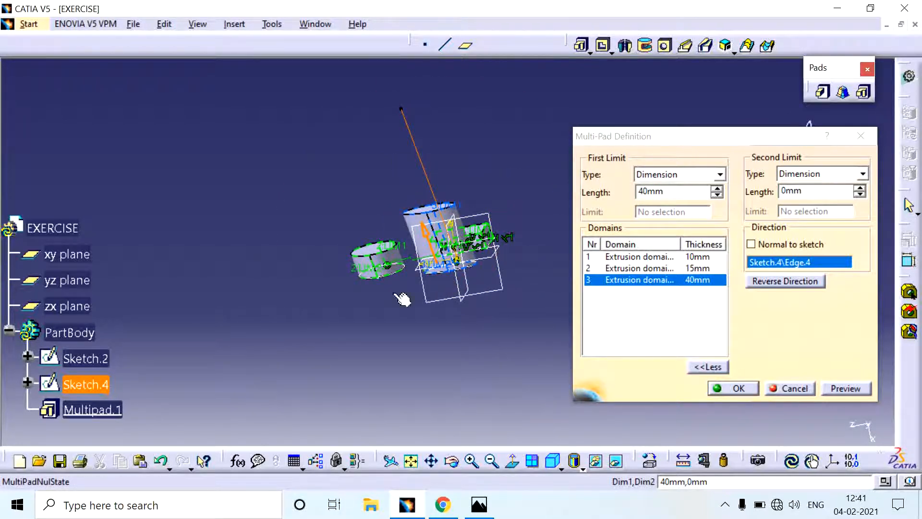
{"action": "middle_click_drag", "start_coordinate": [443, 191], "coordinate": [464, 213]}
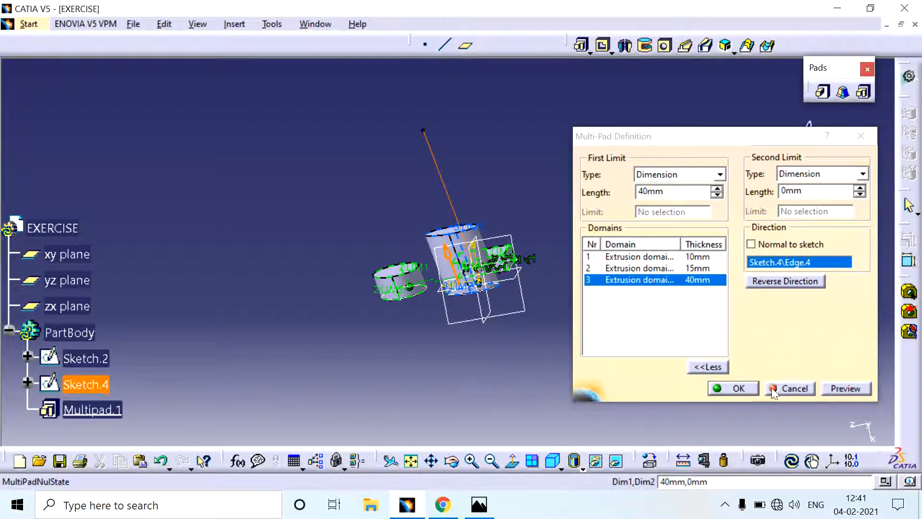
{"action": "left_click", "coordinate": [756, 390]}
{"action": "middle_click_drag", "start_coordinate": [422, 210], "coordinate": [560, 261]}
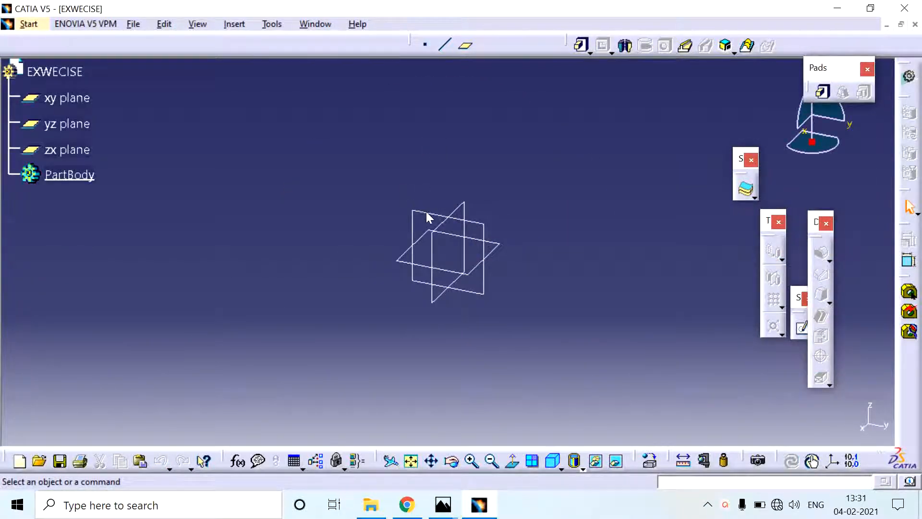
Sketch an origin-centred rectangle about 143 mm wide and 88 mm high on the yz plane
{"action": "left_click", "coordinate": [425, 211]}
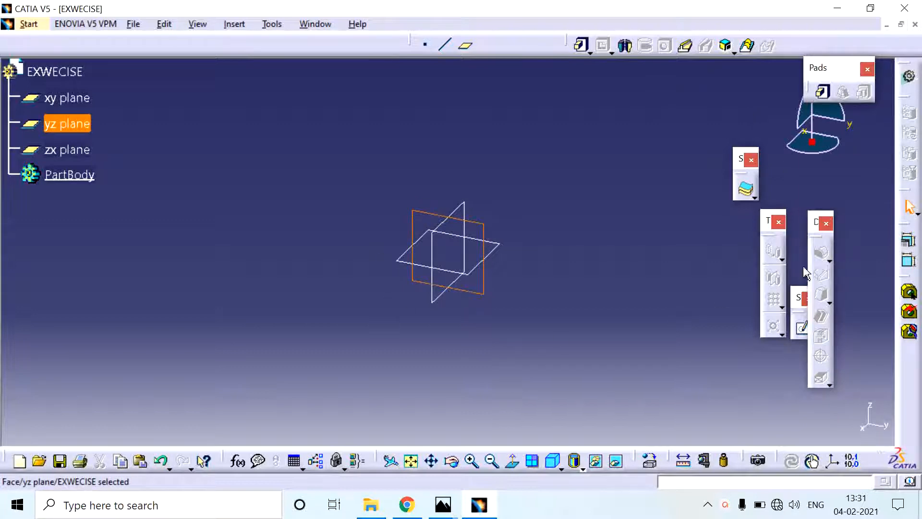
{"action": "left_click", "coordinate": [803, 329]}
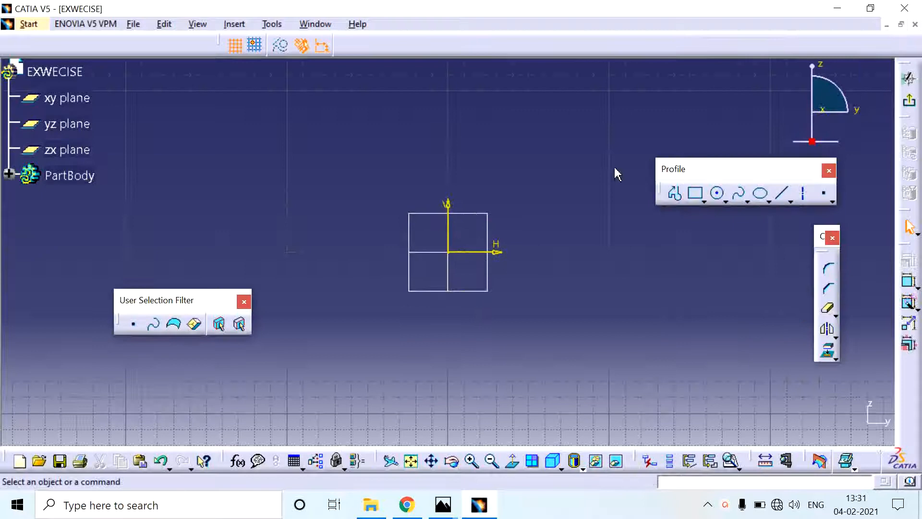
{"action": "left_click", "coordinate": [704, 202]}
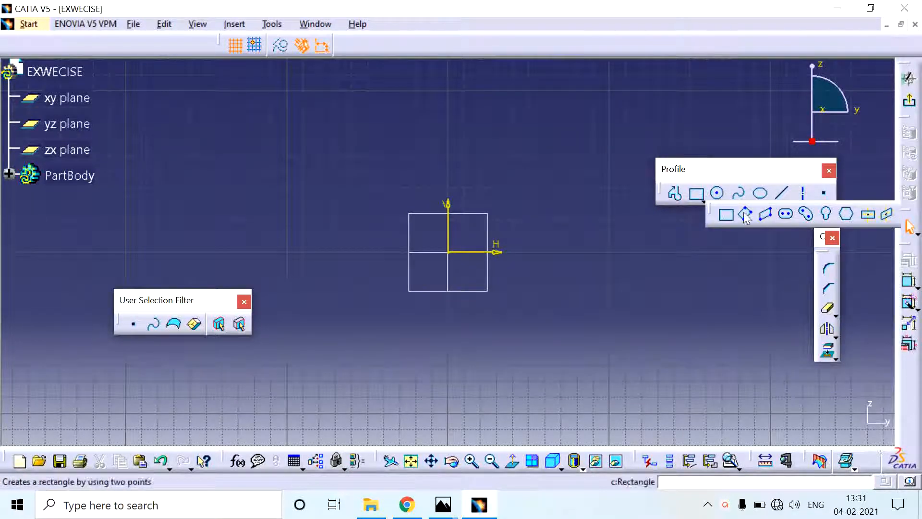
{"action": "left_click", "coordinate": [872, 215]}
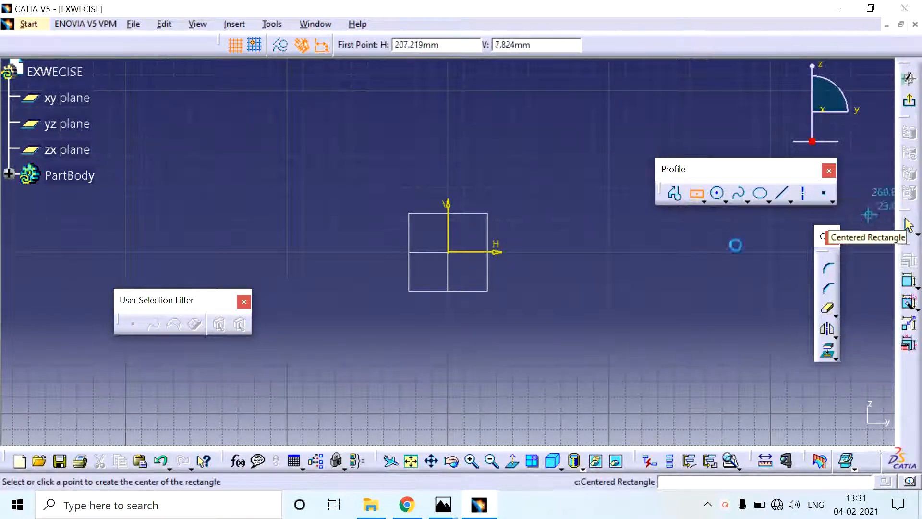
{"action": "left_click", "coordinate": [459, 253]}
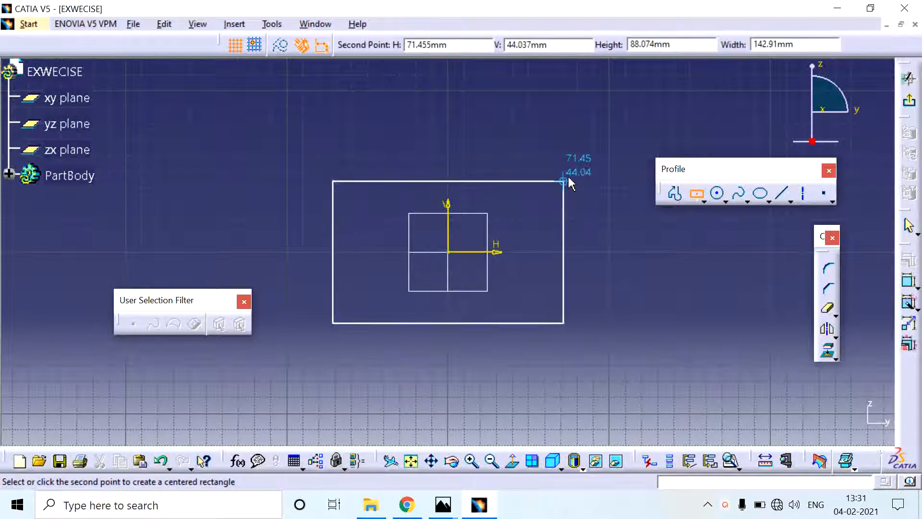
{"action": "left_click", "coordinate": [564, 180]}
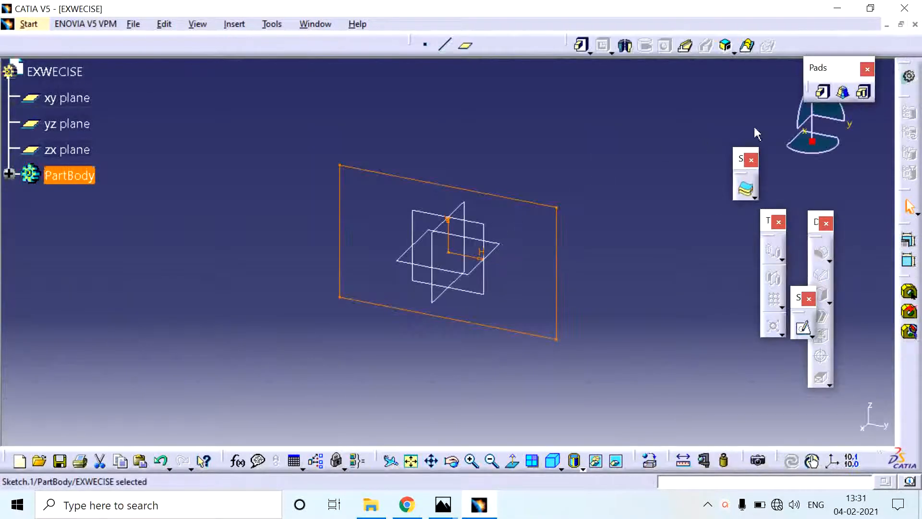
Pad the rectangle 20 mm and detach the pocket tools as a floating toolbar
{"action": "left_click", "coordinate": [582, 46]}
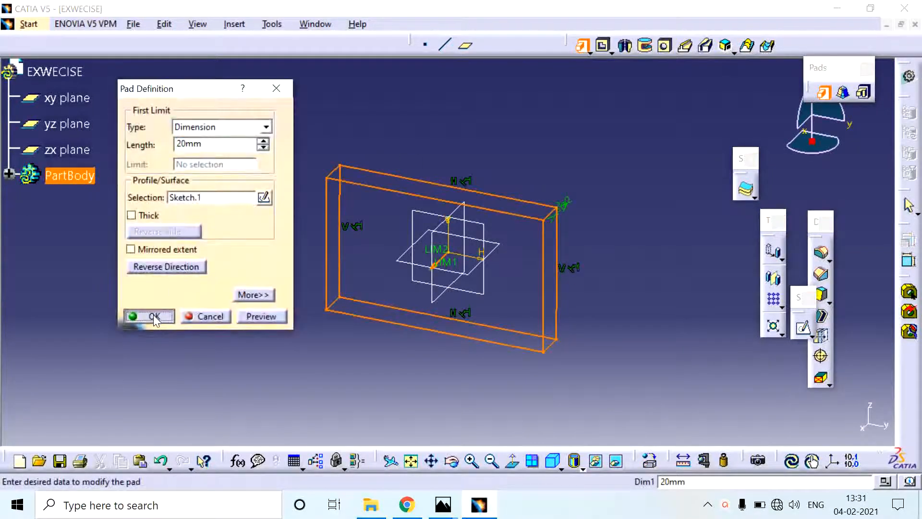
{"action": "left_click", "coordinate": [154, 315]}
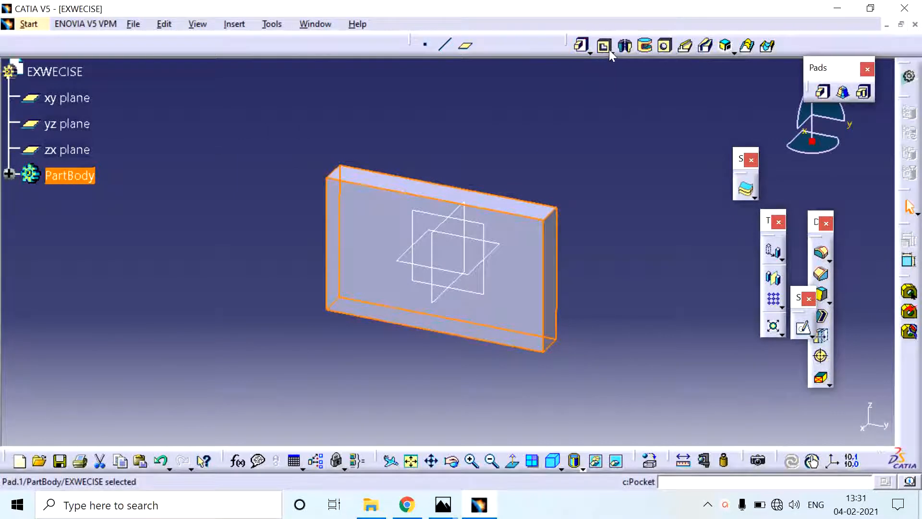
{"action": "left_click", "coordinate": [608, 50]}
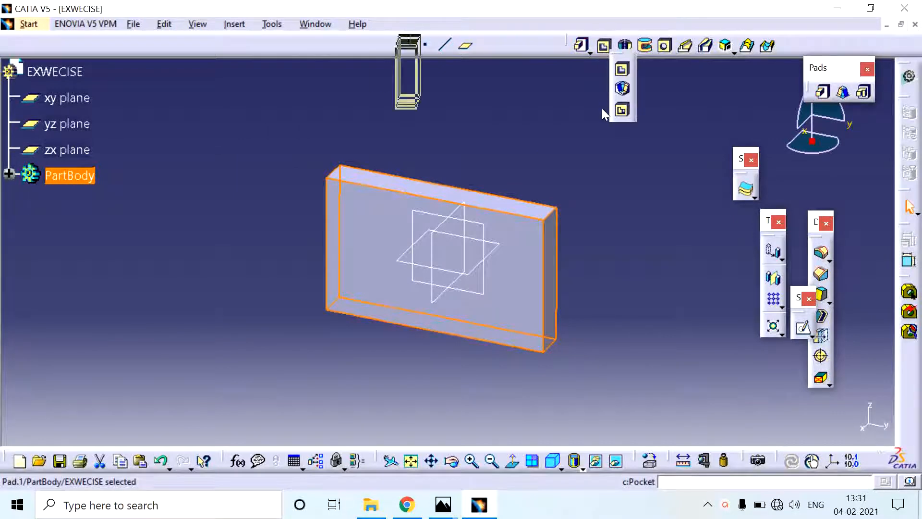
{"action": "left_click_drag", "start_coordinate": [602, 109], "coordinate": [602, 109]}
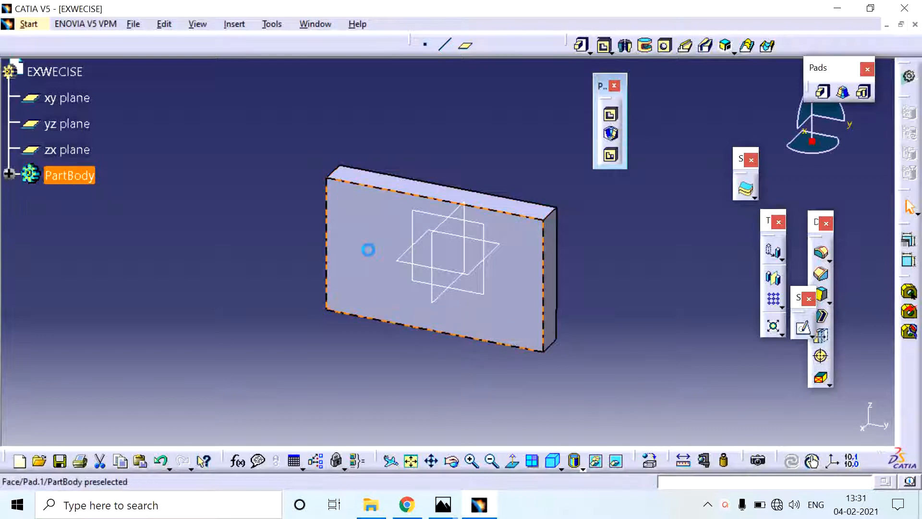
Sketch a centered rectangle about 30 mm wide and 32 mm high in the upper-left area of the plate's front face
{"action": "left_click", "coordinate": [391, 249]}
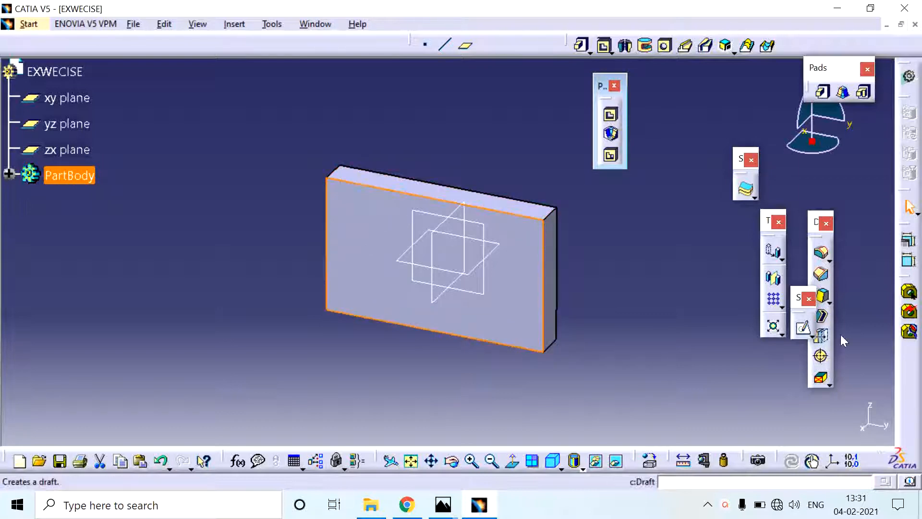
{"action": "left_click", "coordinate": [804, 332]}
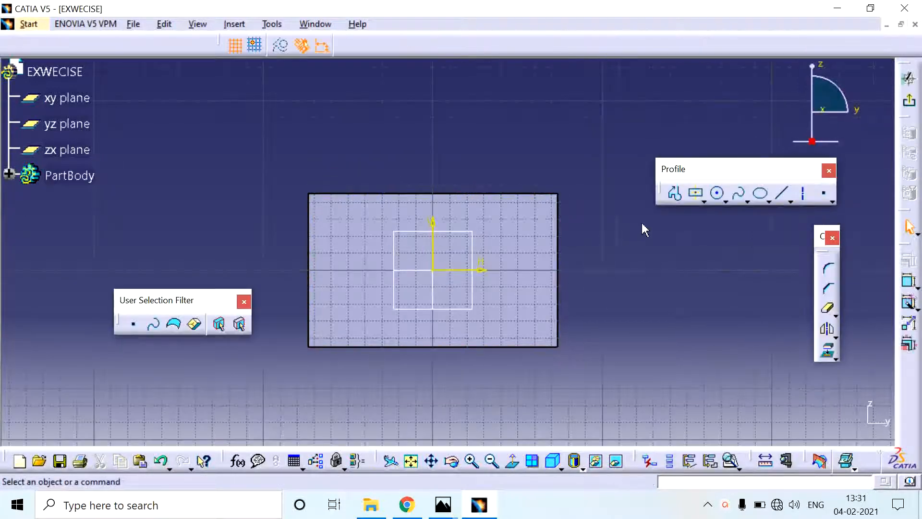
{"action": "left_click", "coordinate": [695, 196]}
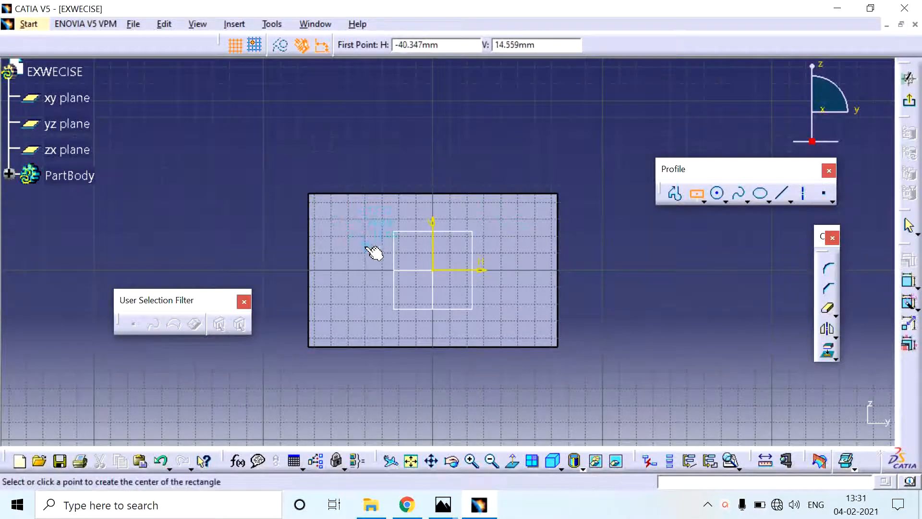
{"action": "left_click", "coordinate": [365, 246]}
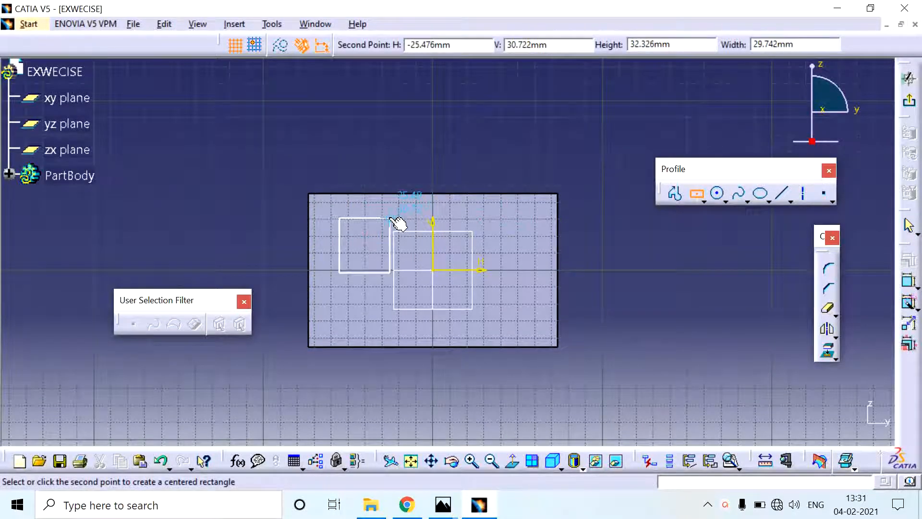
{"action": "left_click", "coordinate": [389, 218]}
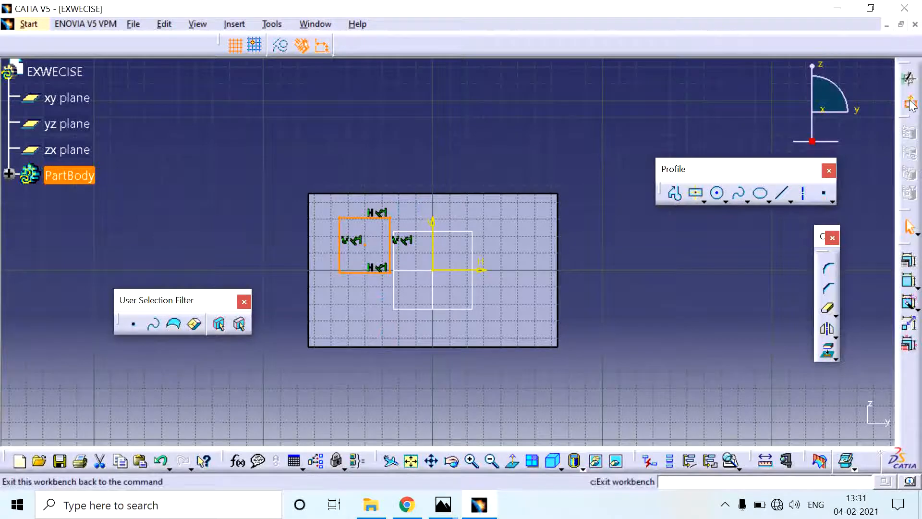
{"action": "left_click", "coordinate": [908, 76]}
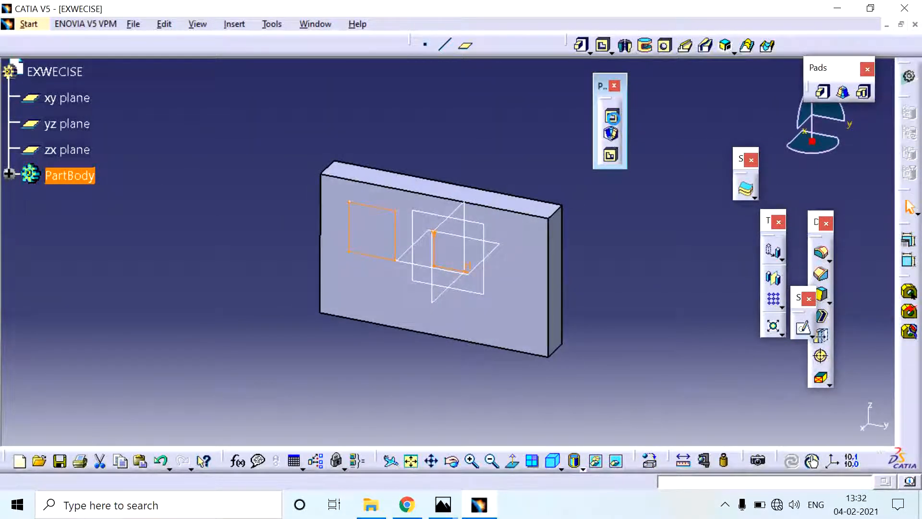
Start a 20 mm deep pocket from the small rectangle and preview the cut up close
{"action": "left_click", "coordinate": [611, 117]}
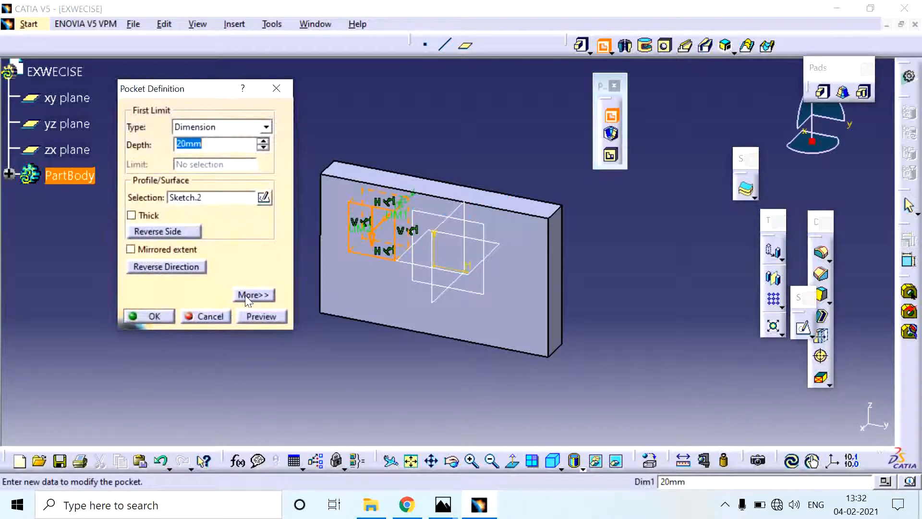
{"action": "left_click", "coordinate": [251, 315]}
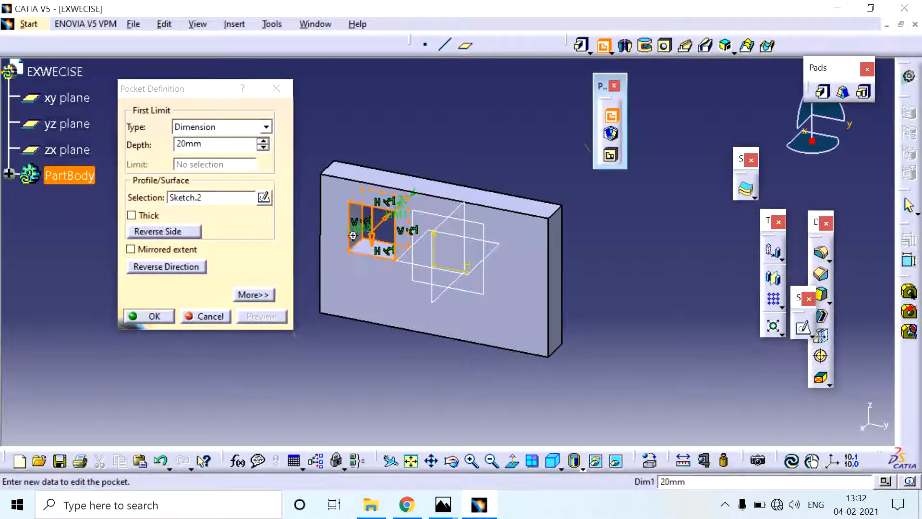
{"action": "mouse_move", "coordinate": [380, 173]}
{"action": "middle_mouse_down"}
{"action": "mouse_move", "coordinate": [395, 168]}
{"action": "mouse_move", "coordinate": [403, 134]}
{"action": "mouse_move", "coordinate": [483, 249]}
{"action": "middle_mouse_up"}
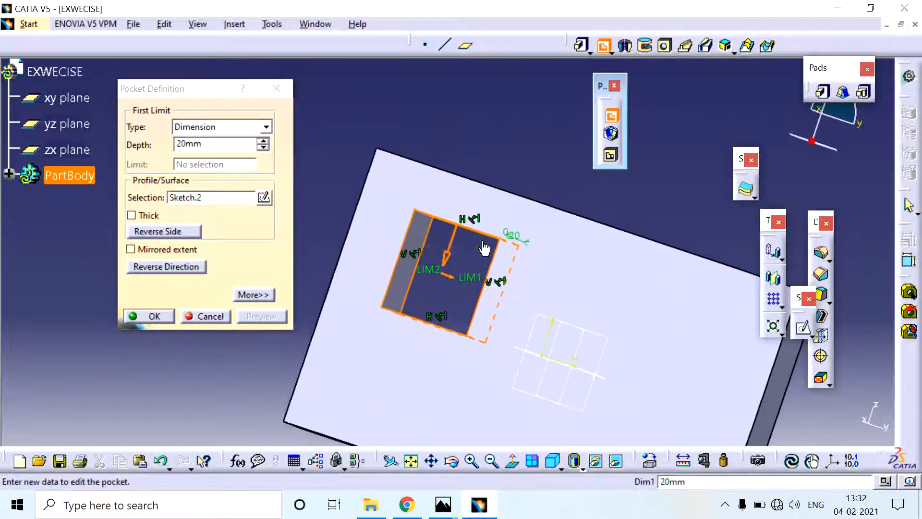
Reverse the pocket's cut side back and forth, previewing material removal outside and inside the profile
{"action": "left_click", "coordinate": [450, 263]}
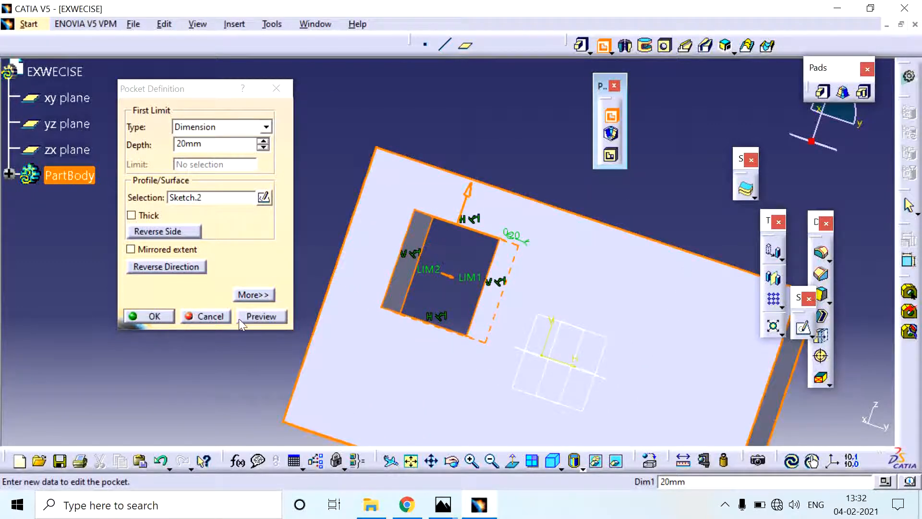
{"action": "left_click", "coordinate": [255, 313]}
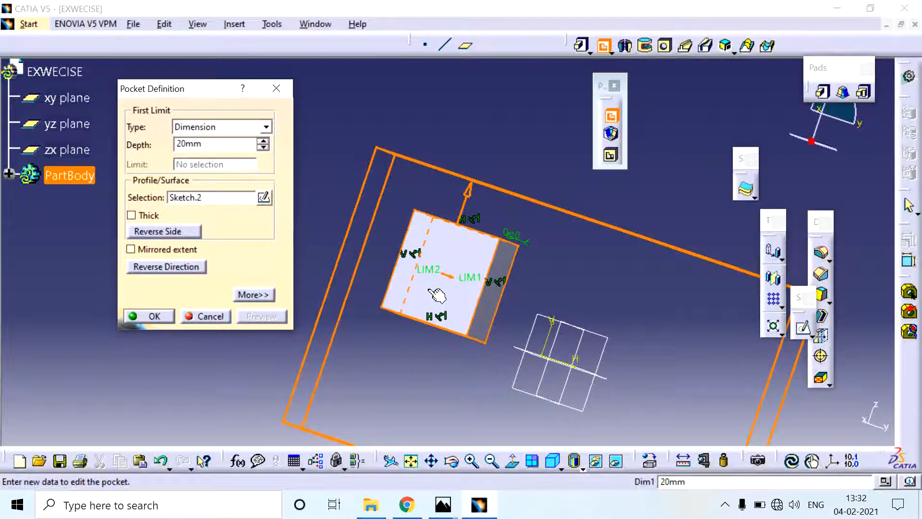
{"action": "left_click", "coordinate": [155, 232]}
{"action": "left_click", "coordinate": [276, 316]}
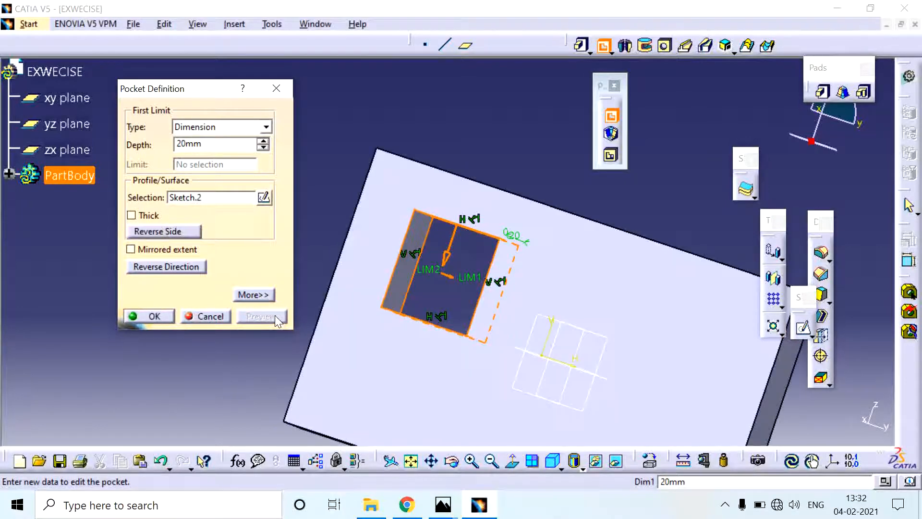
{"action": "left_click", "coordinate": [184, 232]}
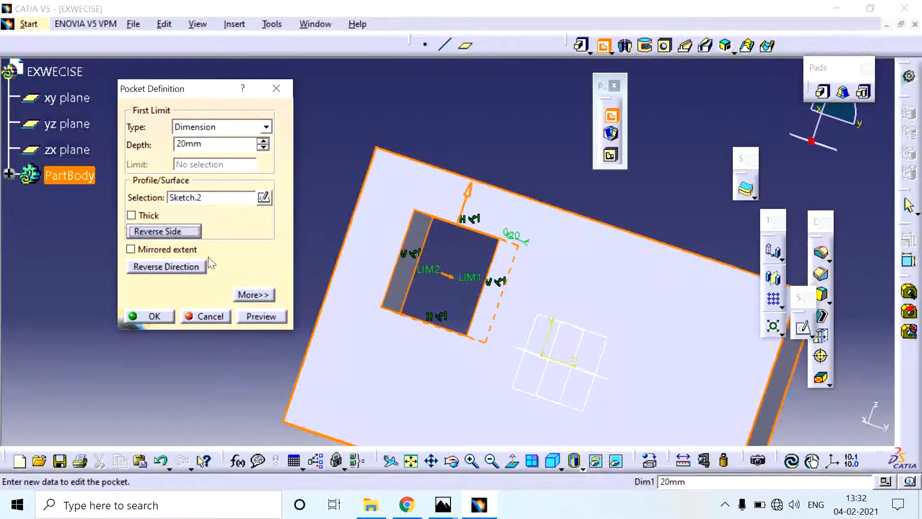
{"action": "left_click", "coordinate": [260, 317]}
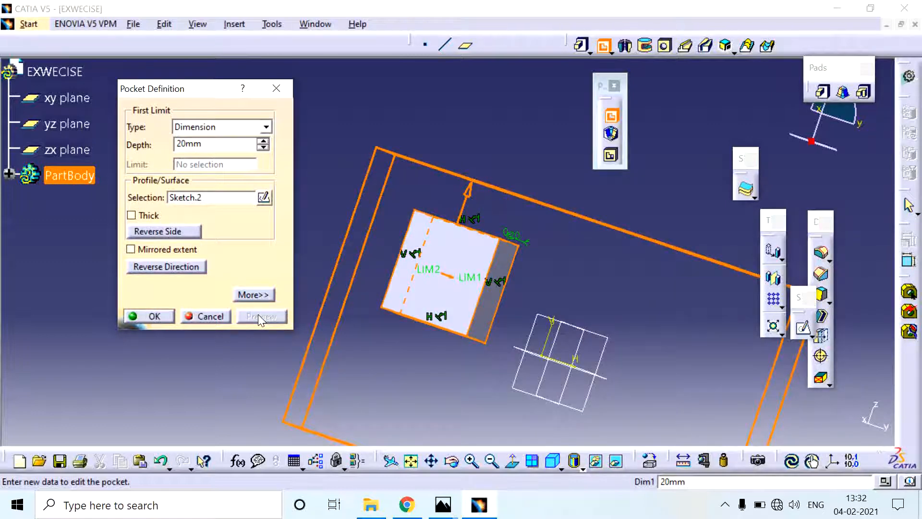
{"action": "left_click", "coordinate": [185, 232]}
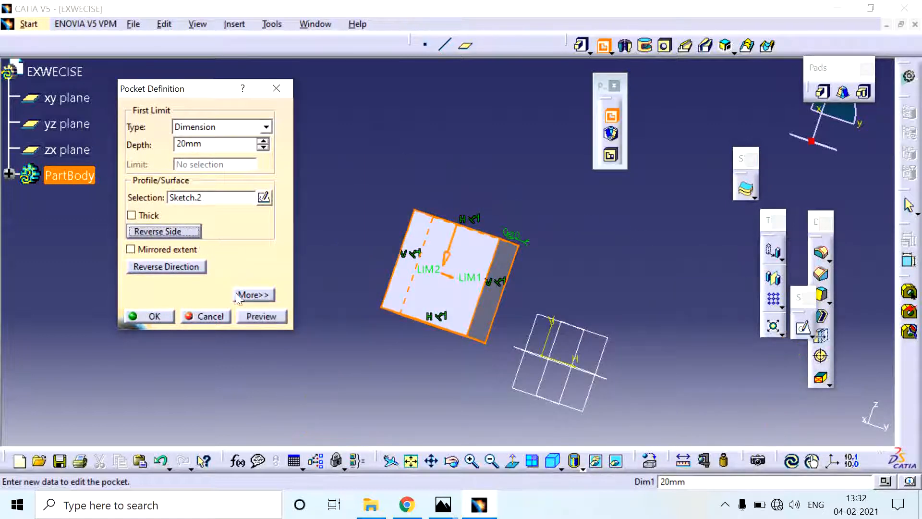
{"action": "left_click", "coordinate": [253, 317]}
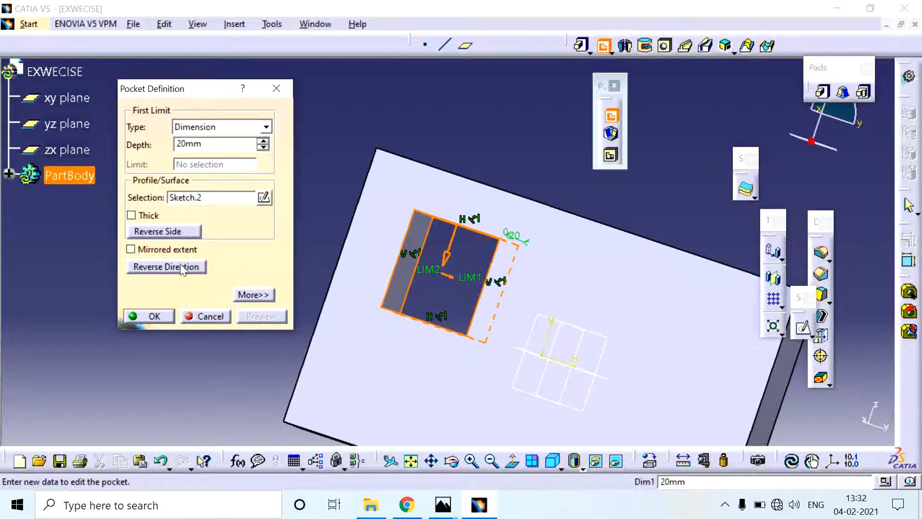
Try to reverse the pocket direction away from the plate, preview it, and dismiss the warning
{"action": "left_click", "coordinate": [180, 266]}
{"action": "middle_click", "coordinate": [471, 254]}
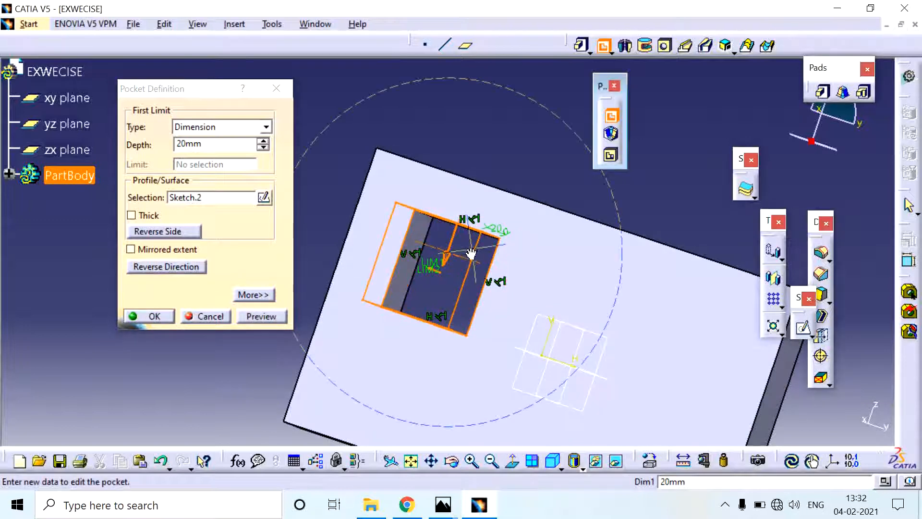
{"action": "middle_click_drag", "start_coordinate": [471, 254], "coordinate": [307, 336]}
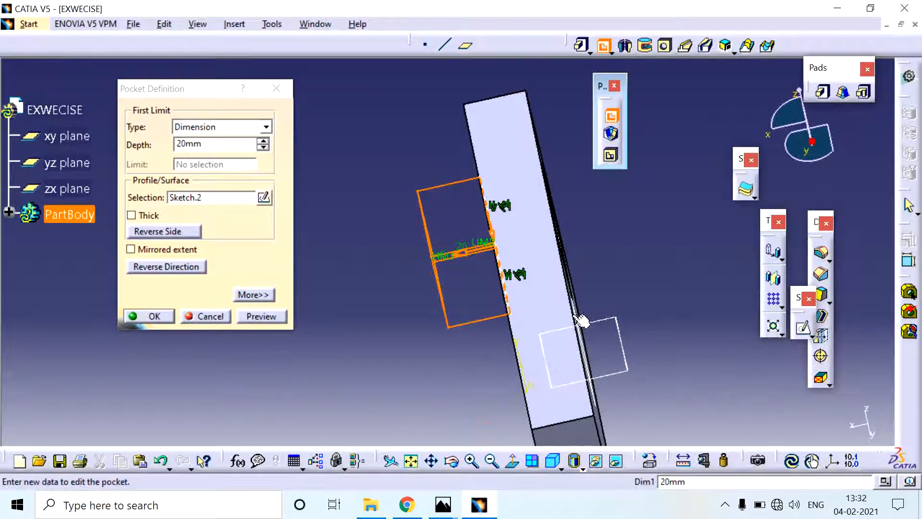
{"action": "left_click", "coordinate": [267, 313]}
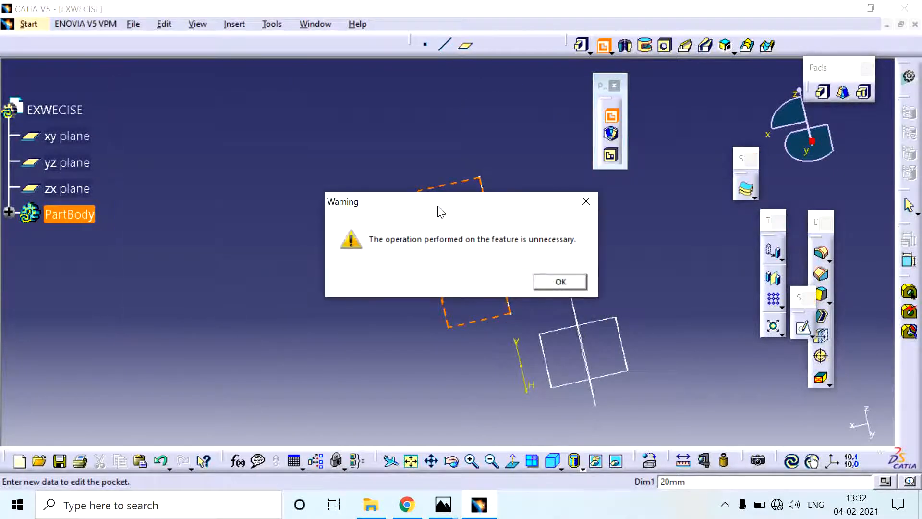
{"action": "right_click", "coordinate": [477, 203]}
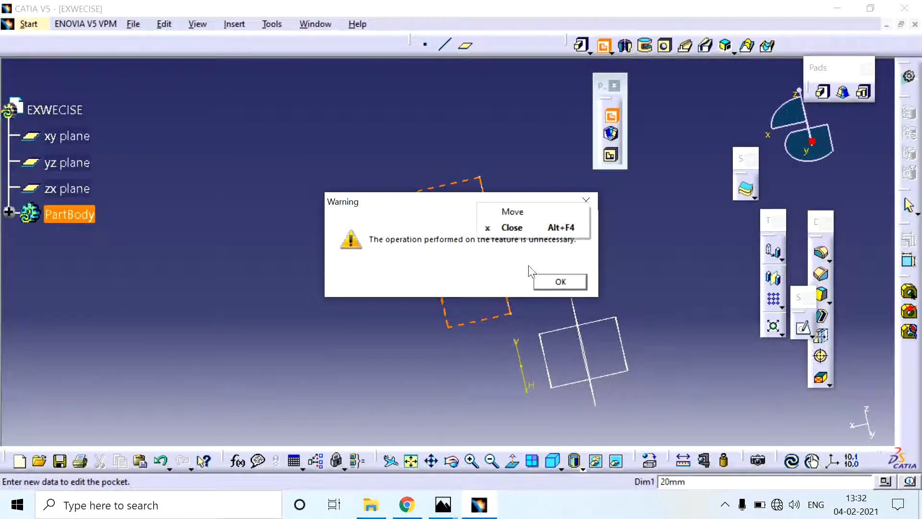
{"action": "left_click", "coordinate": [560, 282]}
{"action": "left_click", "coordinate": [559, 282]}
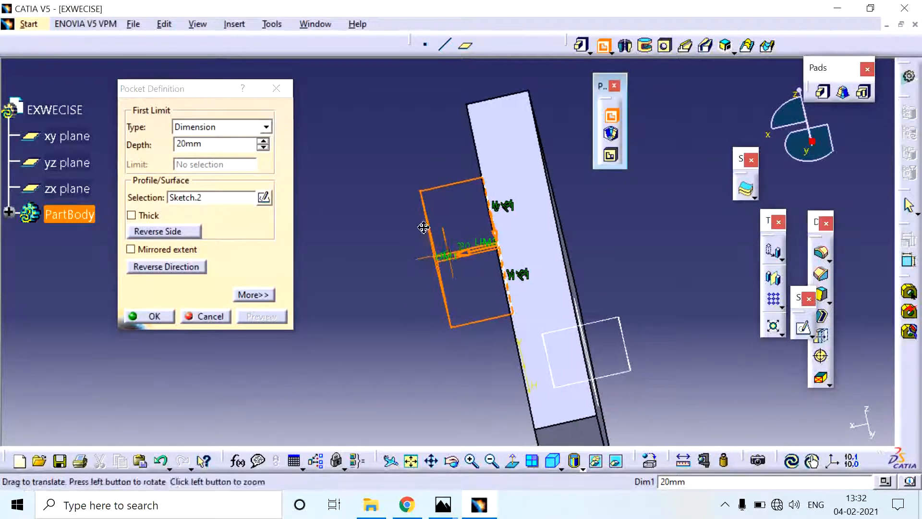
Turn the pocket direction back into the plate and preview the cut outside, then inside the profile
{"action": "middle_click_drag", "start_coordinate": [424, 227], "coordinate": [532, 197]}
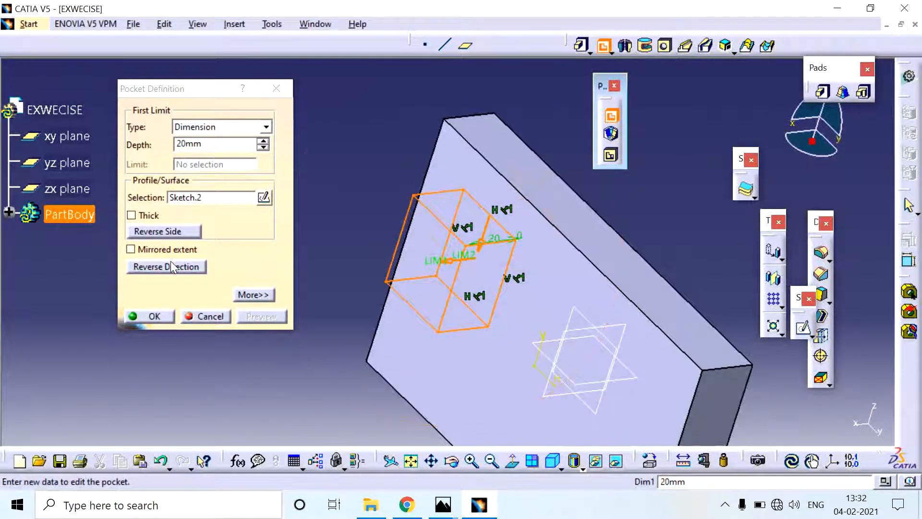
{"action": "left_click", "coordinate": [169, 232]}
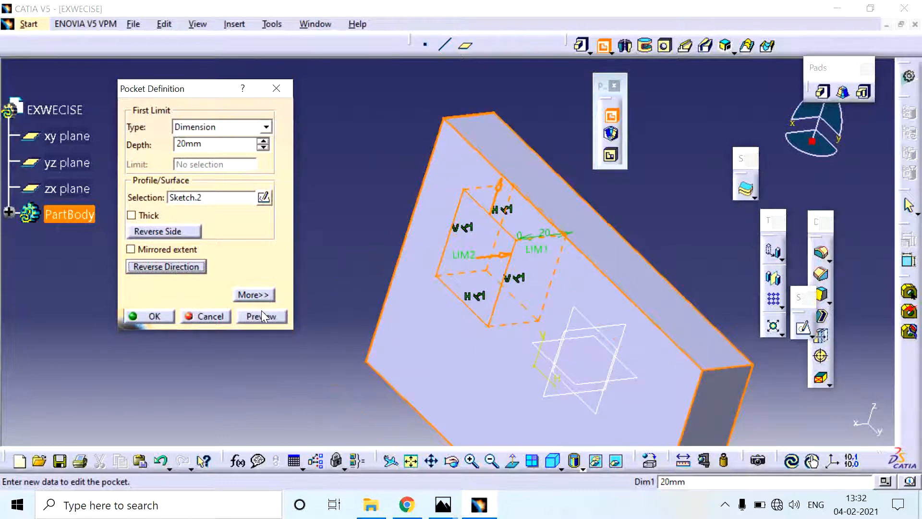
{"action": "left_click", "coordinate": [262, 312]}
{"action": "left_click", "coordinate": [174, 233]}
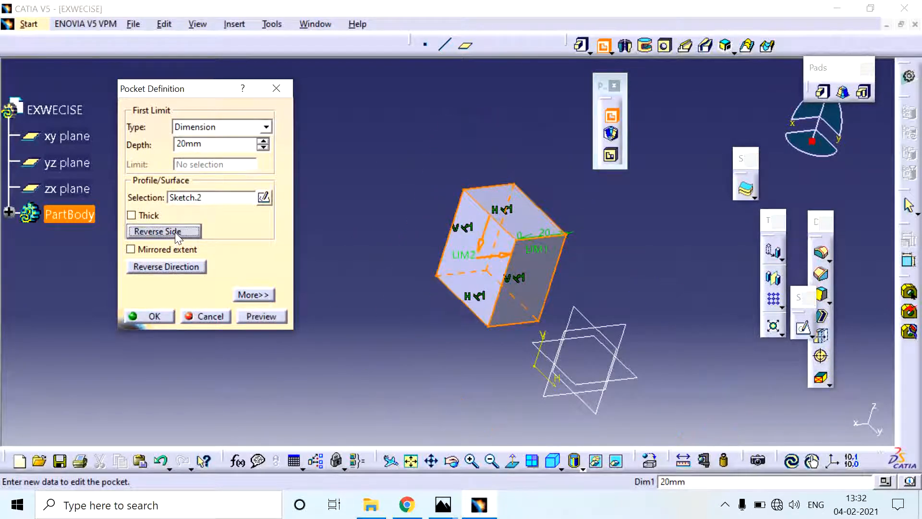
{"action": "left_click", "coordinate": [273, 318]}
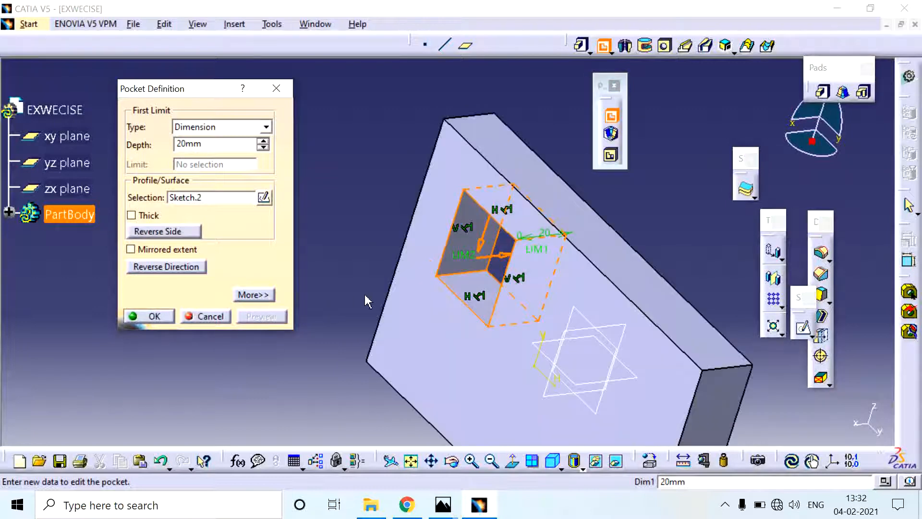
Expand the pocket's second limit and direction options, then cancel the plain pocket
{"action": "middle_click_drag", "start_coordinate": [430, 257], "coordinate": [511, 188]}
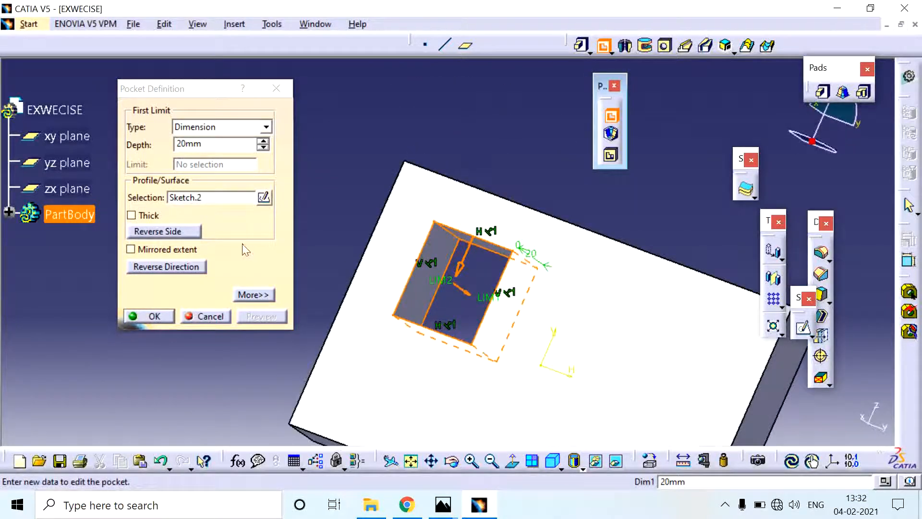
{"action": "left_click", "coordinate": [253, 295]}
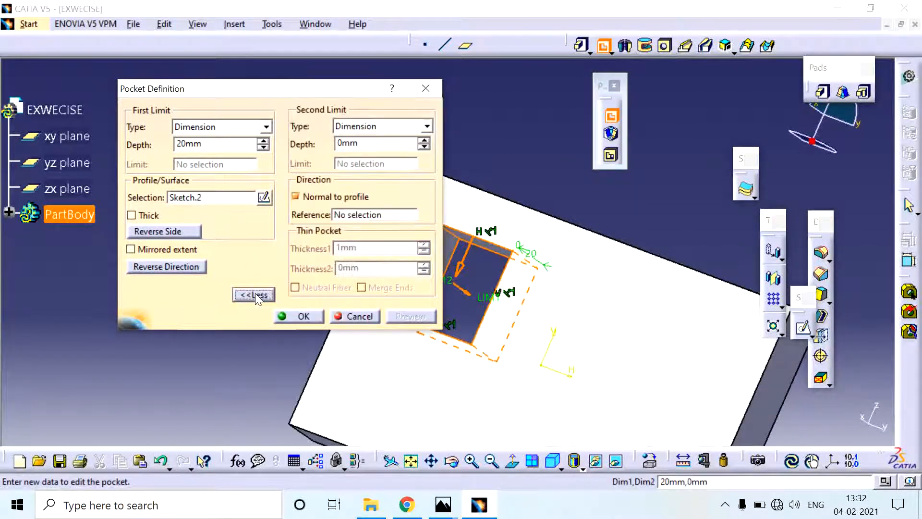
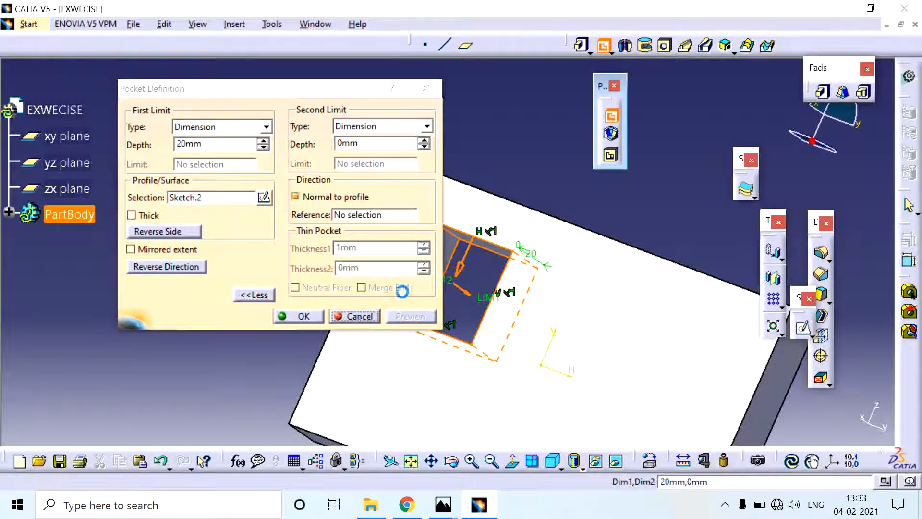
{"action": "left_click", "coordinate": [360, 317]}
Start a drafted filleted pocket from the small rectangle with the plate's sketched face as second limit, preview it at 20 mm depth, and dismiss the error
{"action": "middle_click_drag", "start_coordinate": [500, 282], "coordinate": [601, 124]}
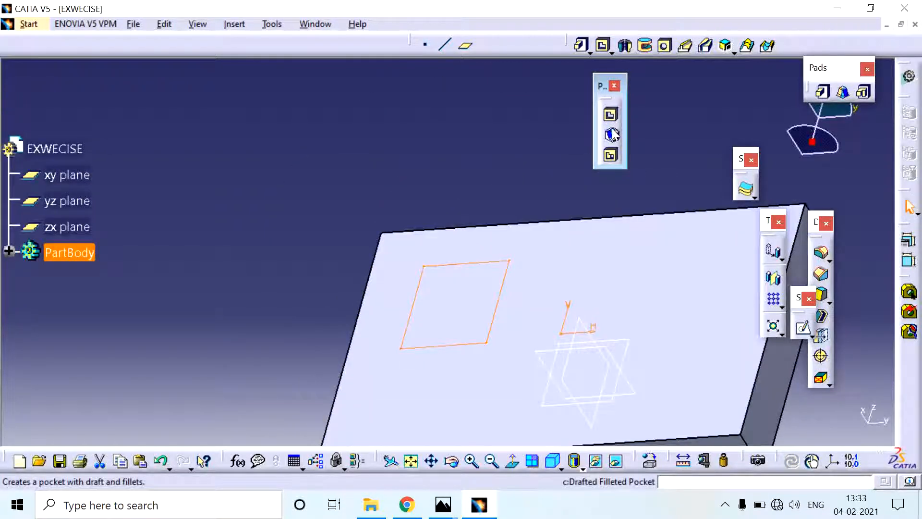
{"action": "left_click", "coordinate": [613, 129]}
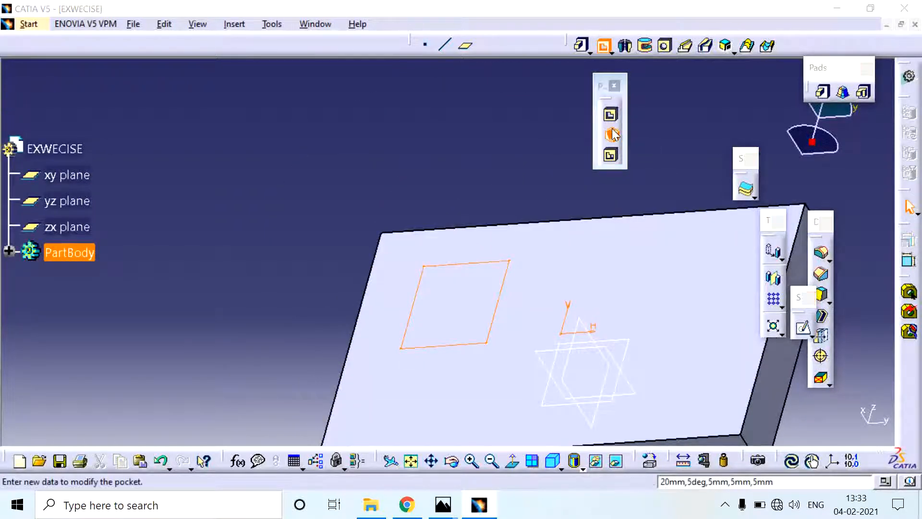
{"action": "left_click", "coordinate": [533, 244]}
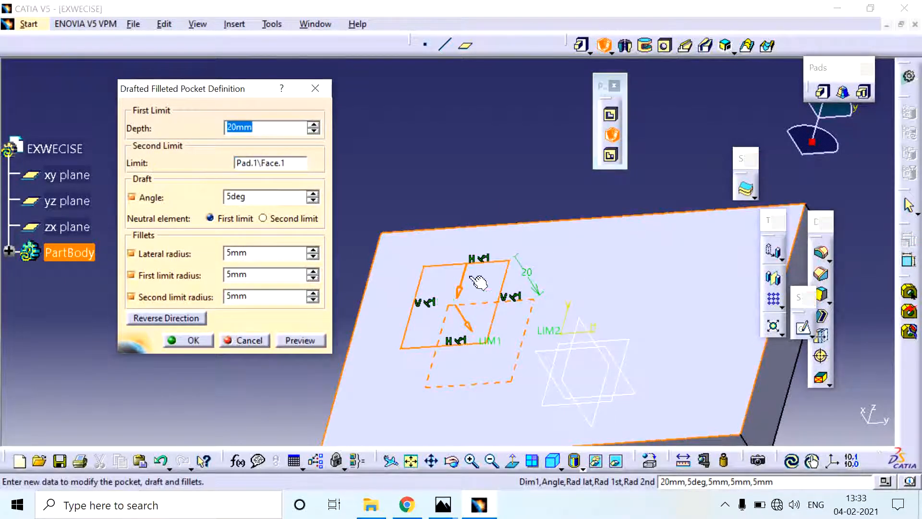
{"action": "middle_click_drag", "start_coordinate": [446, 290], "coordinate": [497, 205]}
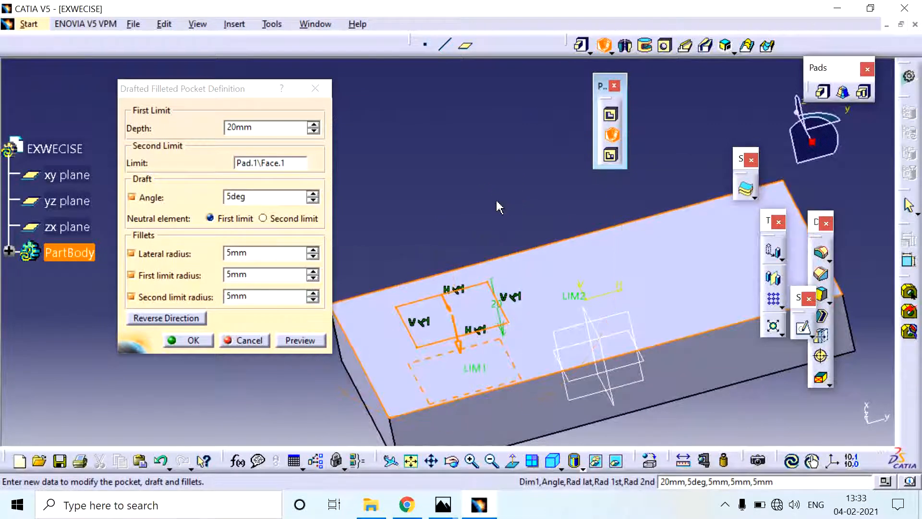
{"action": "left_click", "coordinate": [305, 339]}
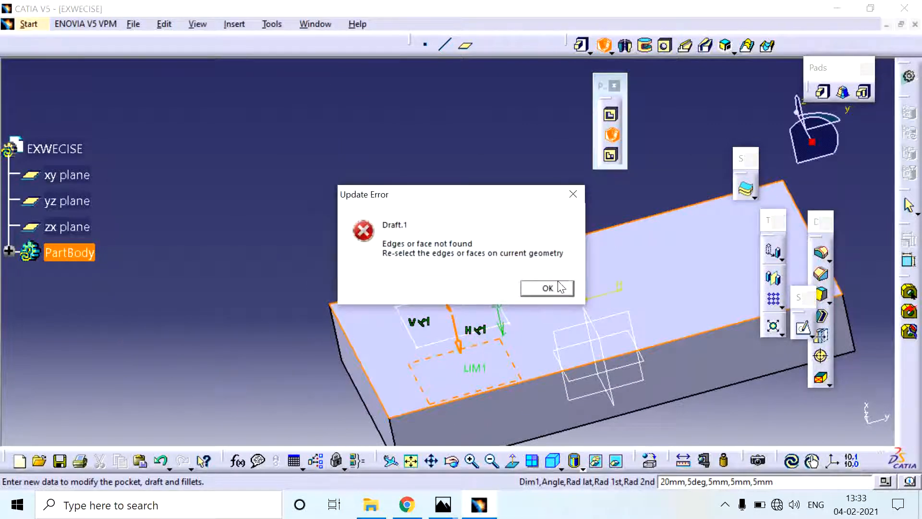
{"action": "left_click", "coordinate": [560, 287]}
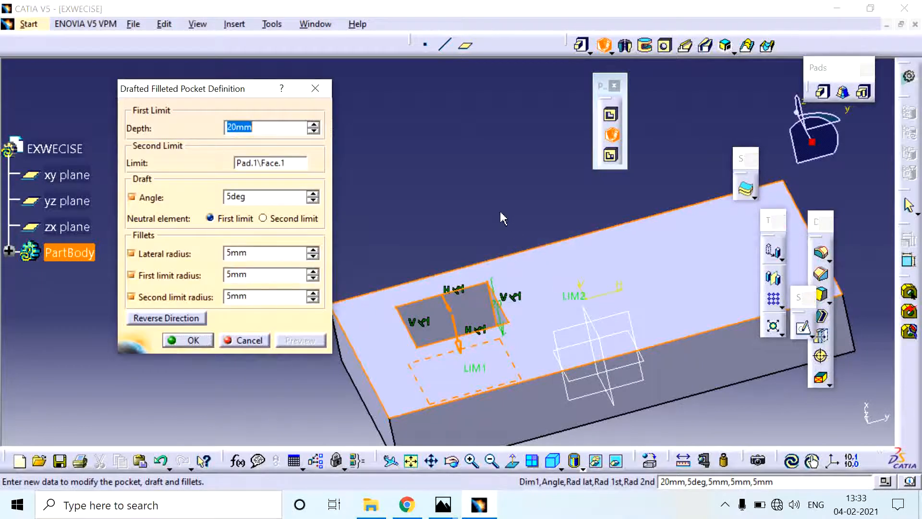
Set the drafted filleted pocket's depth to 10 mm and preview the cut up close
{"action": "middle_click_drag", "start_coordinate": [501, 218], "coordinate": [439, 325]}
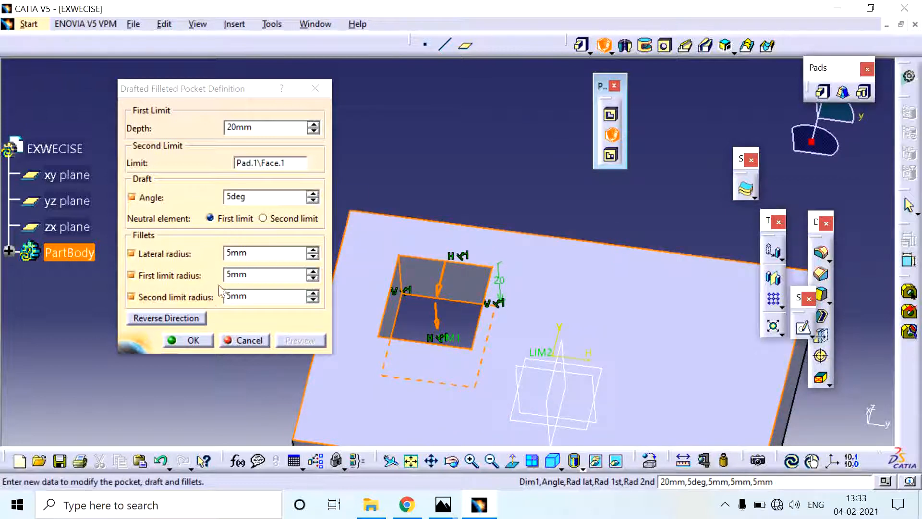
{"action": "left_click_drag", "start_coordinate": [266, 132], "coordinate": [210, 131]}
{"action": "type", "text": "10"}
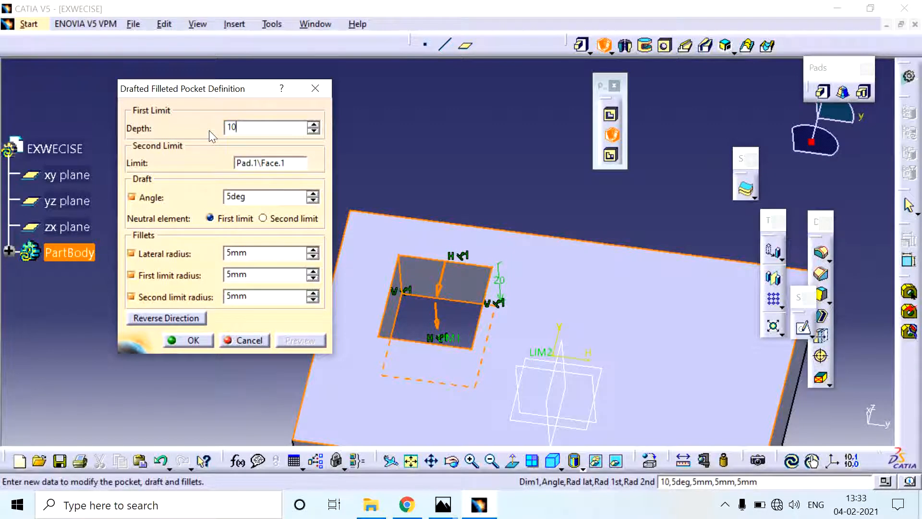
{"action": "left_click", "coordinate": [441, 166]}
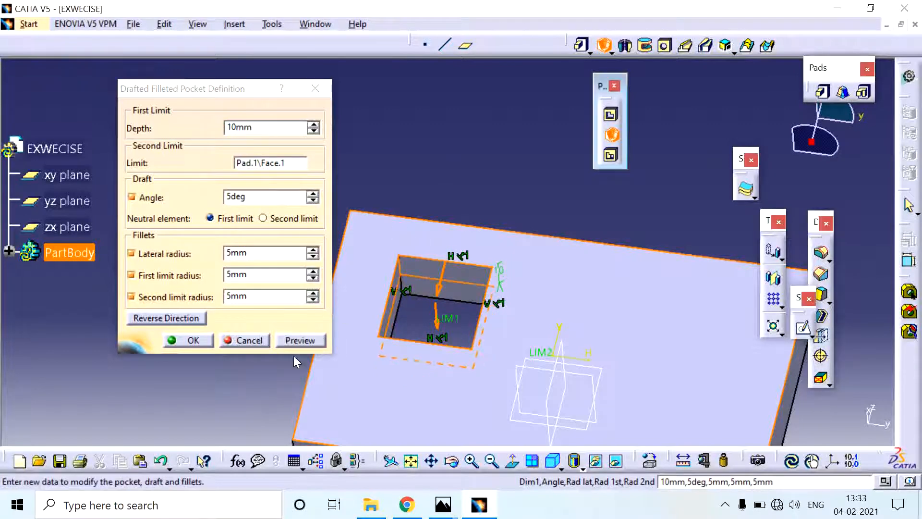
{"action": "left_click", "coordinate": [294, 340]}
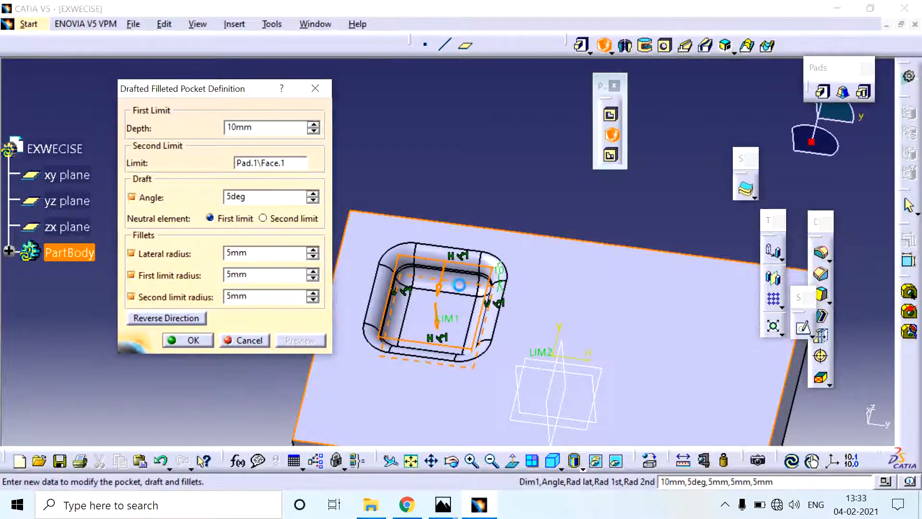
{"action": "middle_click_drag", "start_coordinate": [480, 330], "coordinate": [498, 264]}
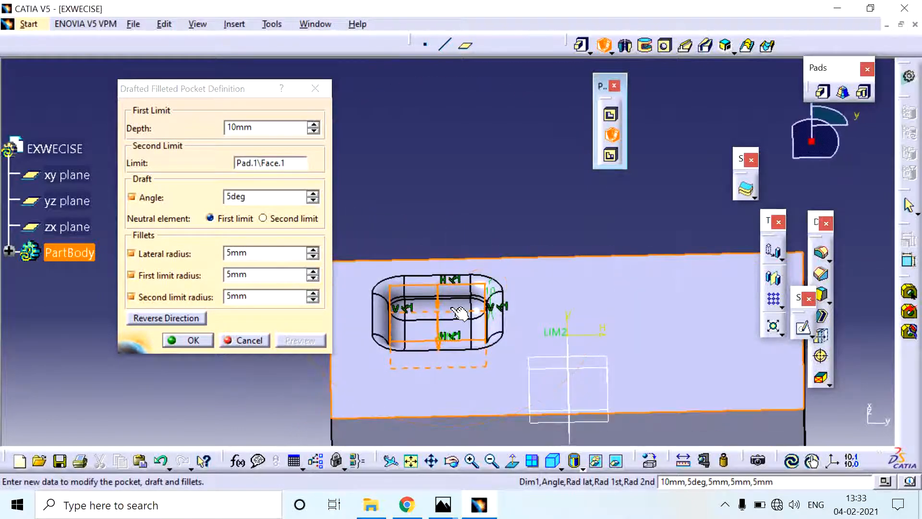
{"action": "middle_click_drag", "start_coordinate": [459, 313], "coordinate": [450, 262]}
{"action": "middle_click_drag", "start_coordinate": [440, 382], "coordinate": [510, 320]}
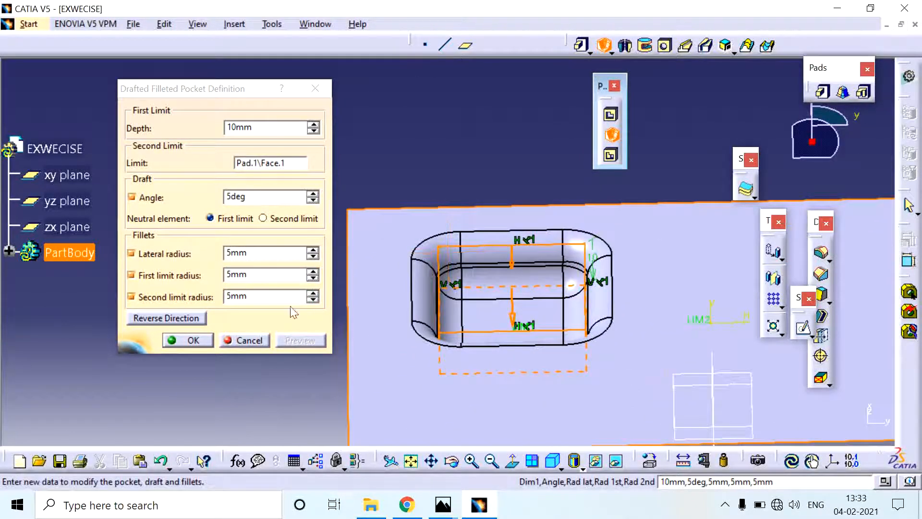
Set the pocket's lateral radius to 3 mm, first limit radius to 2 mm and second limit radius to 1 mm, and preview the fillets
{"action": "left_click_drag", "start_coordinate": [255, 253], "coordinate": [217, 301]}
{"action": "type", "text": "3"}
{"action": "type", "text": "2"}
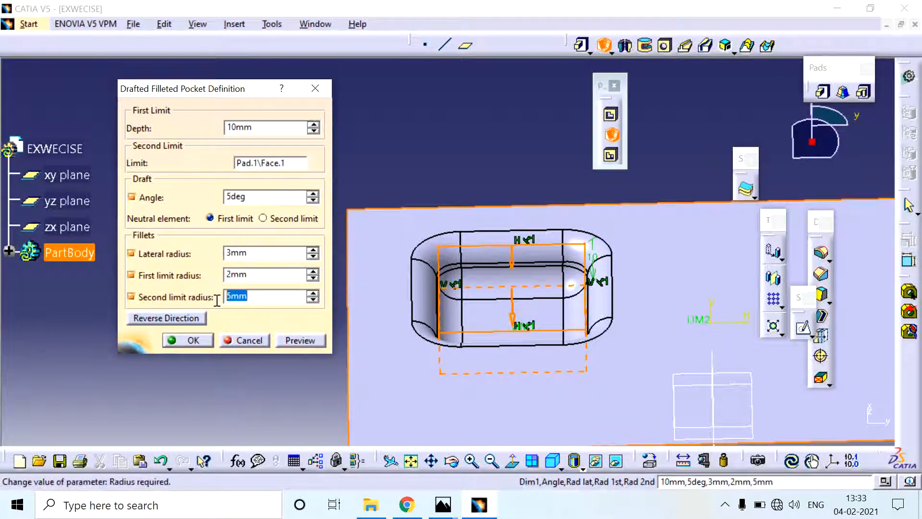
{"action": "type", "text": "1"}
{"action": "left_click", "coordinate": [302, 340]}
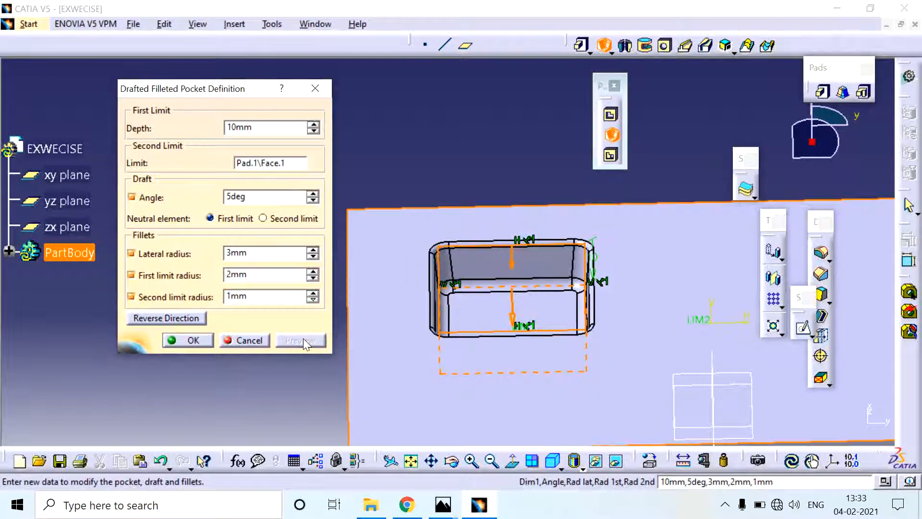
{"action": "middle_click_drag", "start_coordinate": [527, 277], "coordinate": [437, 344]}
Raise the pocket's draft angle to 23 degrees and preview the sloped walls
{"action": "left_click", "coordinate": [313, 193]}
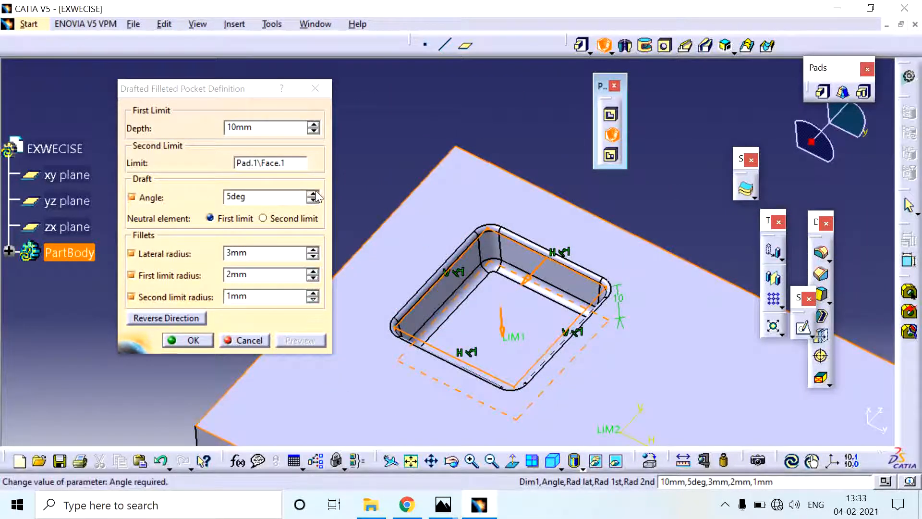
{"action": "left_click", "coordinate": [313, 193]}
{"action": "left_click", "coordinate": [313, 193]}
{"action": "left_click", "coordinate": [314, 194]}
{"action": "left_click", "coordinate": [313, 193]}
{"action": "left_click", "coordinate": [313, 194]}
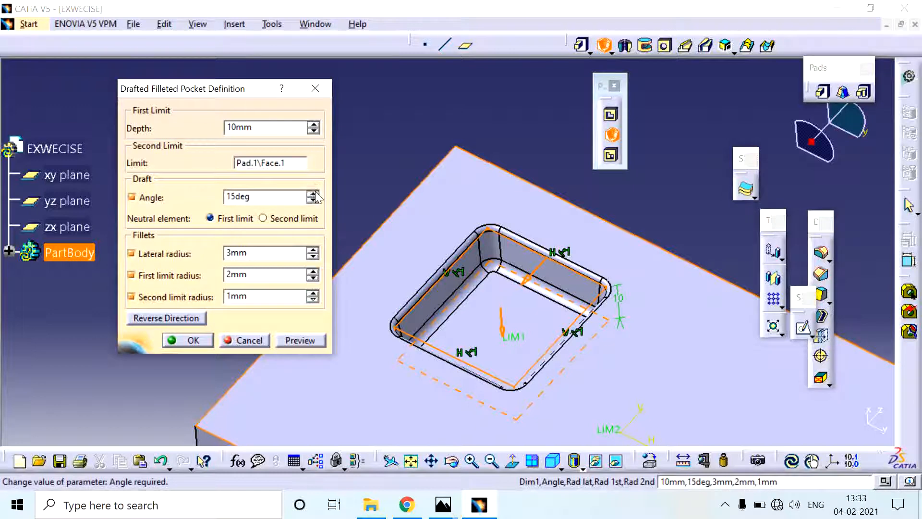
{"action": "left_click", "coordinate": [313, 193]}
{"action": "left_click", "coordinate": [314, 193]}
{"action": "left_click", "coordinate": [313, 194]}
{"action": "left_click", "coordinate": [313, 193]}
{"action": "left_click", "coordinate": [313, 194]}
{"action": "left_click", "coordinate": [313, 194]}
{"action": "left_click", "coordinate": [313, 194]}
{"action": "left_click", "coordinate": [313, 194]}
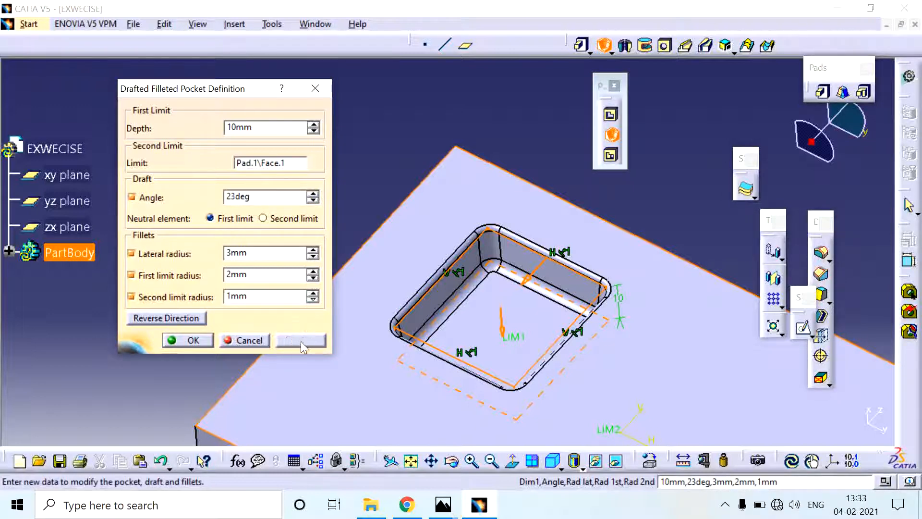
{"action": "left_click", "coordinate": [301, 341]}
{"action": "middle_click_drag", "start_coordinate": [517, 303], "coordinate": [575, 235]}
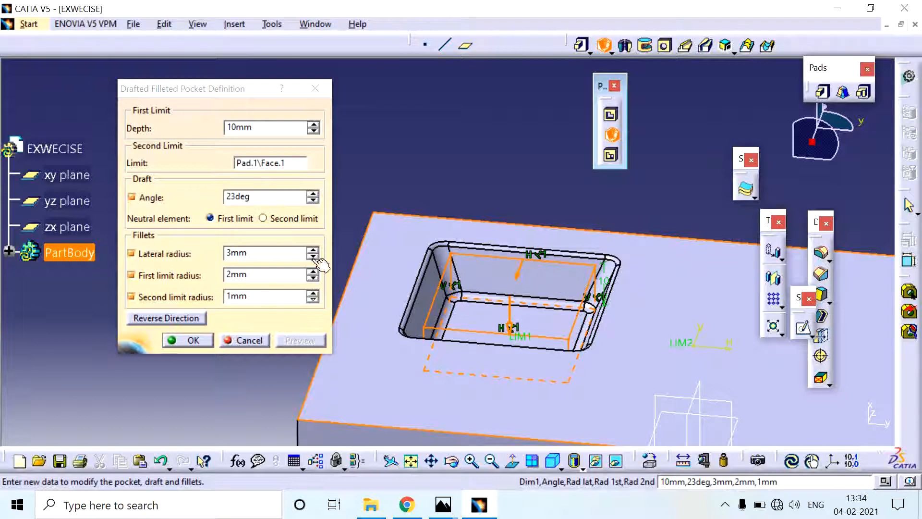
Preview the pocket with the second limit as the draft's neutral element, then again with the first limit
{"action": "left_click", "coordinate": [263, 219]}
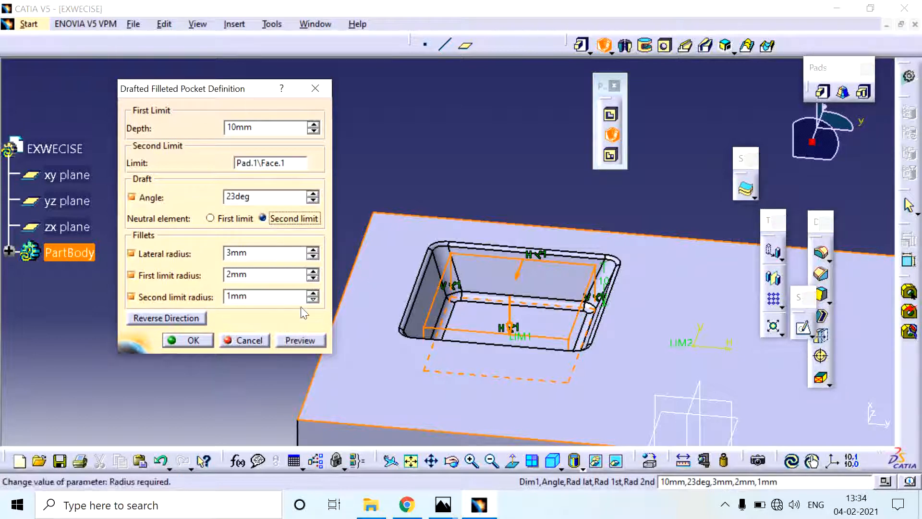
{"action": "left_click", "coordinate": [290, 341]}
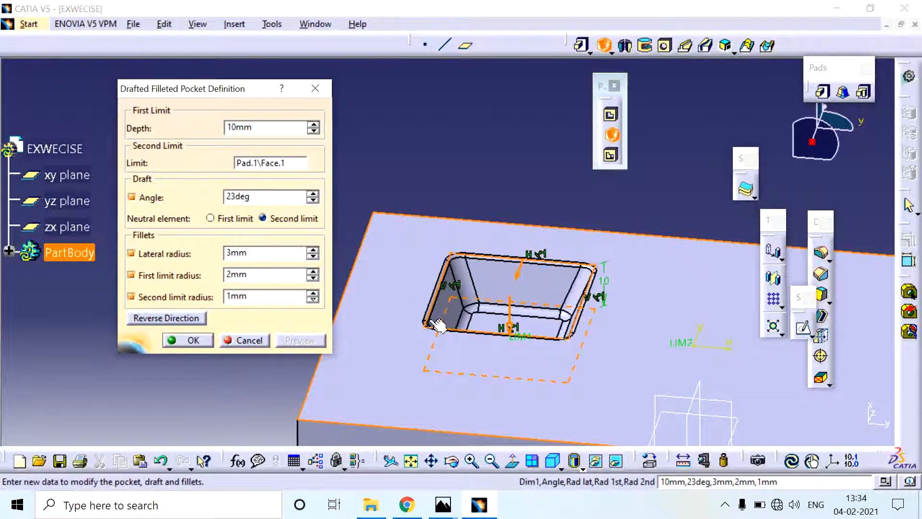
{"action": "middle_click_drag", "start_coordinate": [516, 285], "coordinate": [463, 287]}
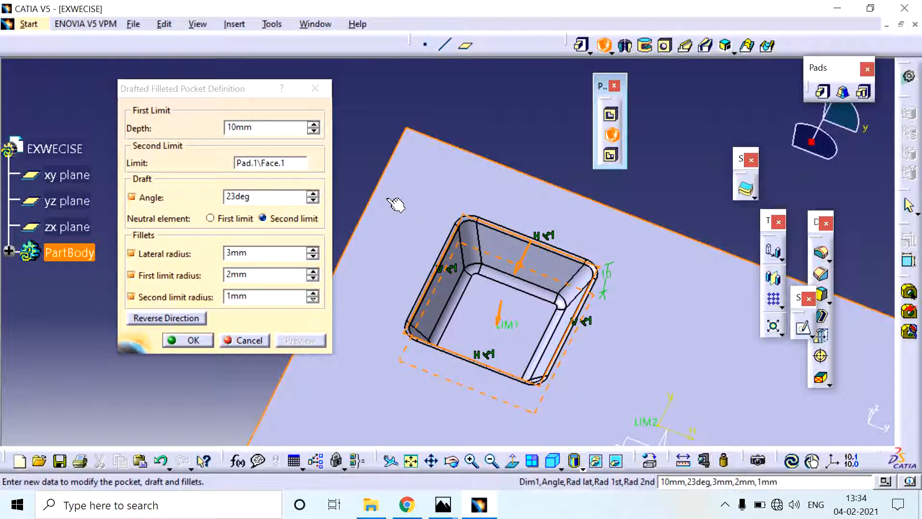
{"action": "left_click", "coordinate": [235, 219]}
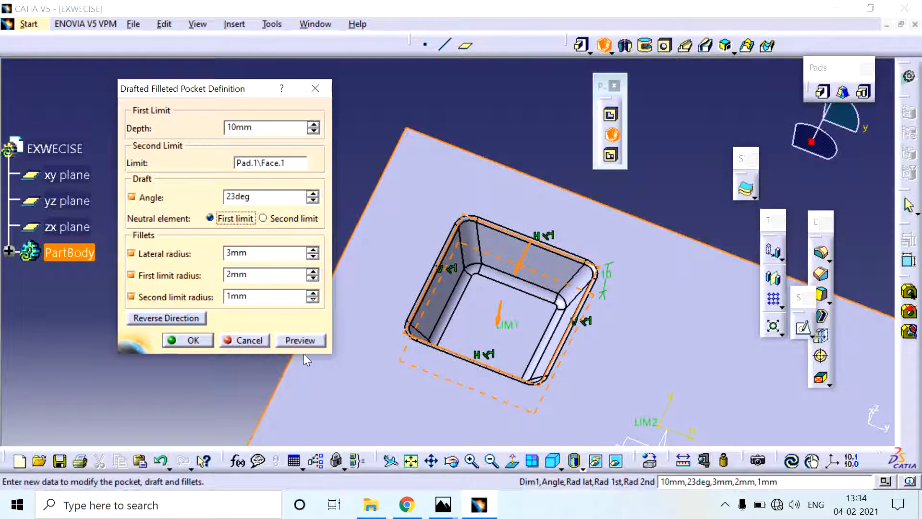
{"action": "left_click", "coordinate": [296, 339]}
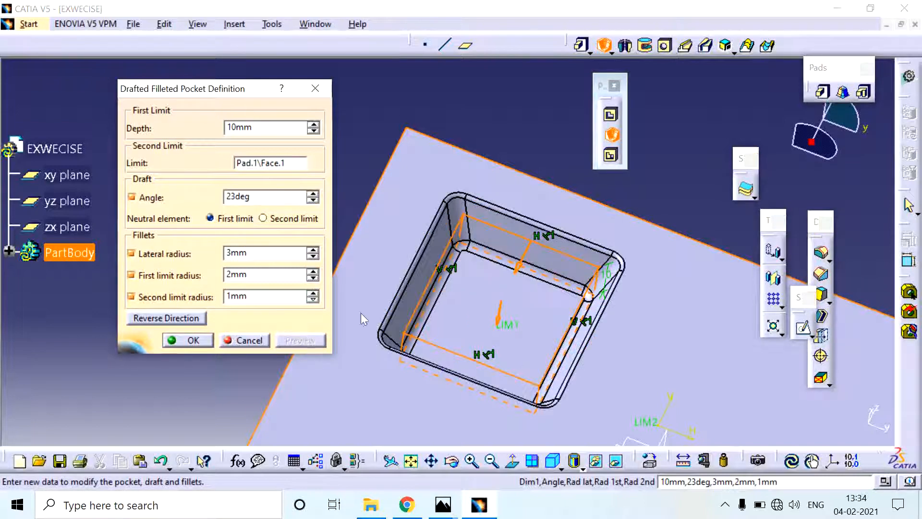
{"action": "middle_click_drag", "start_coordinate": [473, 274], "coordinate": [420, 276]}
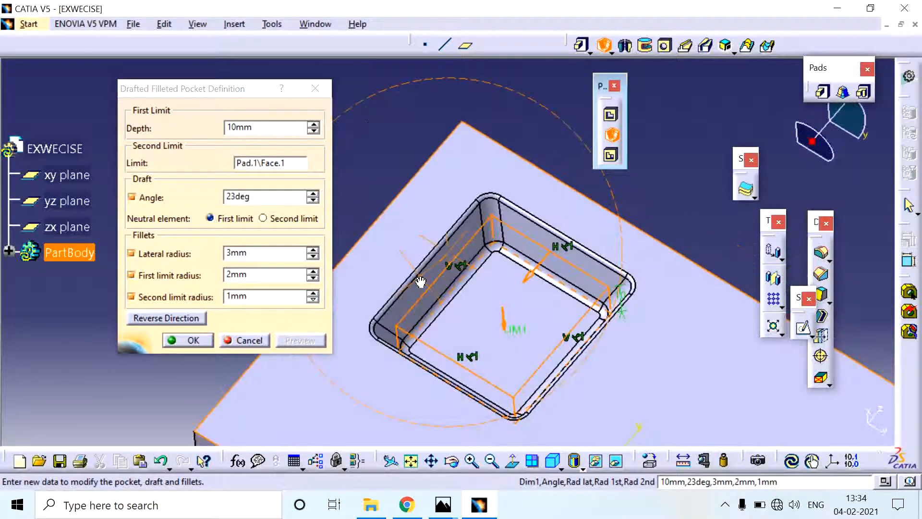
Set the draft's neutral element to the second limit, preview the result, and create the drafted filleted pocket
{"action": "left_click", "coordinate": [298, 218]}
{"action": "middle_click_drag", "start_coordinate": [480, 313], "coordinate": [412, 199]}
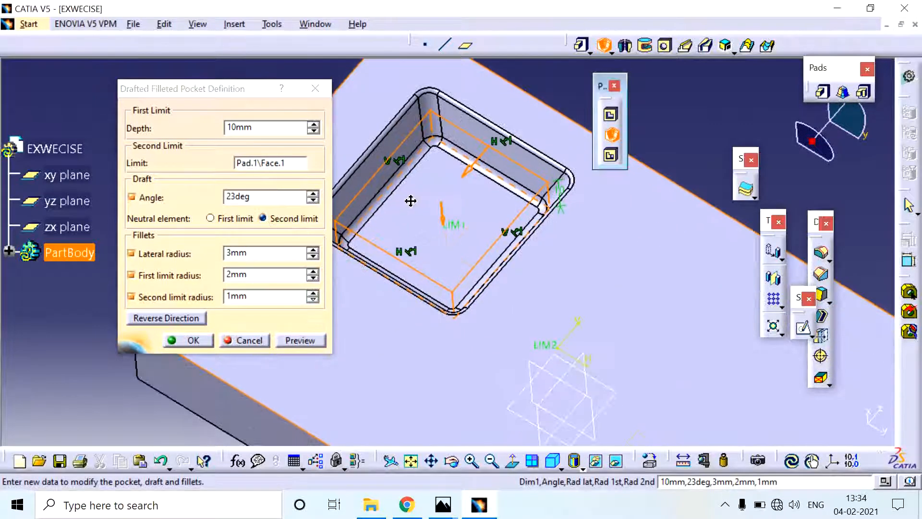
{"action": "left_click", "coordinate": [302, 339]}
{"action": "middle_click_drag", "start_coordinate": [413, 249], "coordinate": [418, 356]}
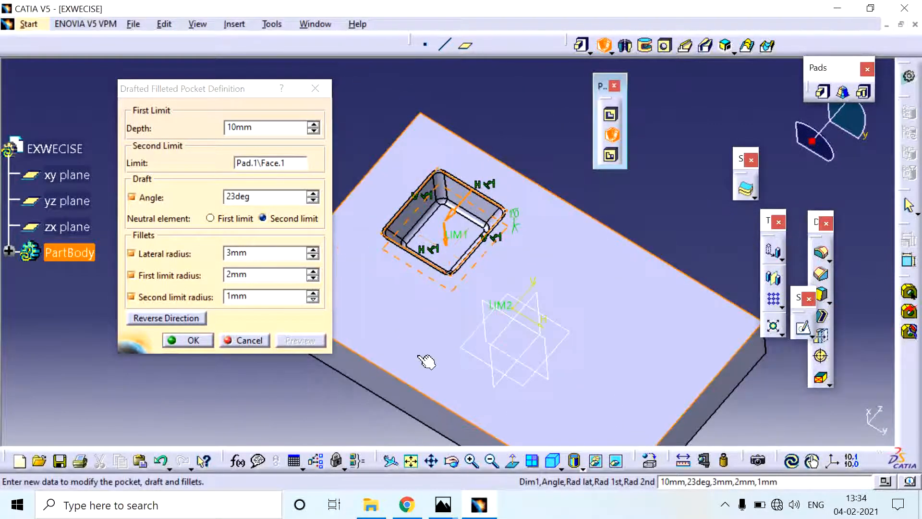
{"action": "left_click", "coordinate": [194, 340]}
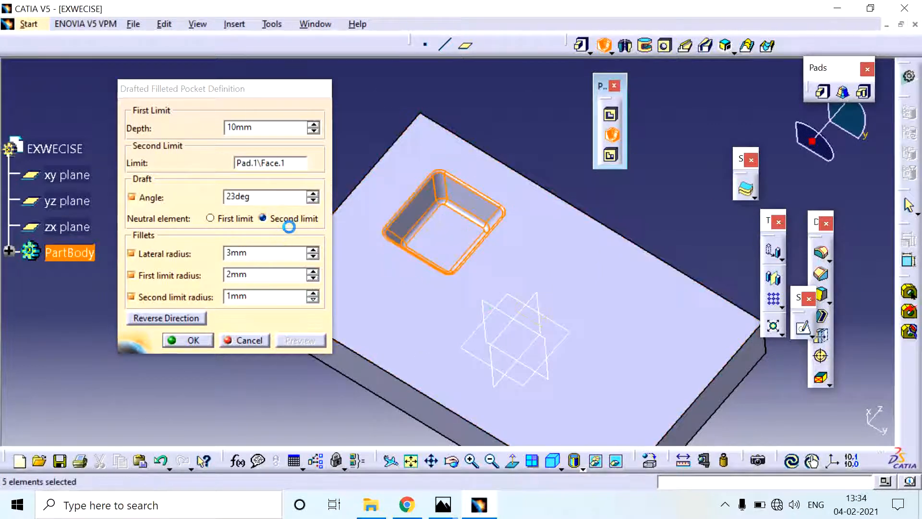
{"action": "middle_click_drag", "start_coordinate": [428, 195], "coordinate": [432, 282]}
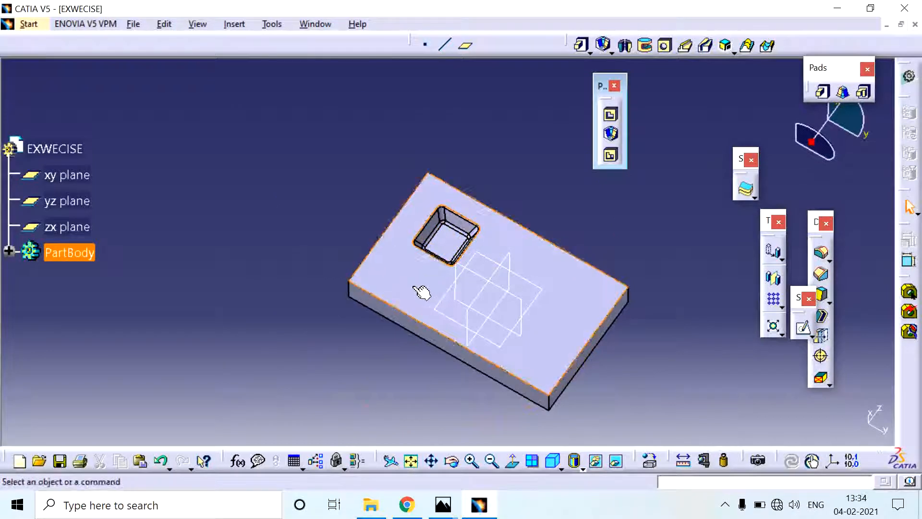
Start a sketch on the plate's pocketed face and draw a small circle near the face's upper-right corner
{"action": "left_click", "coordinate": [413, 286]}
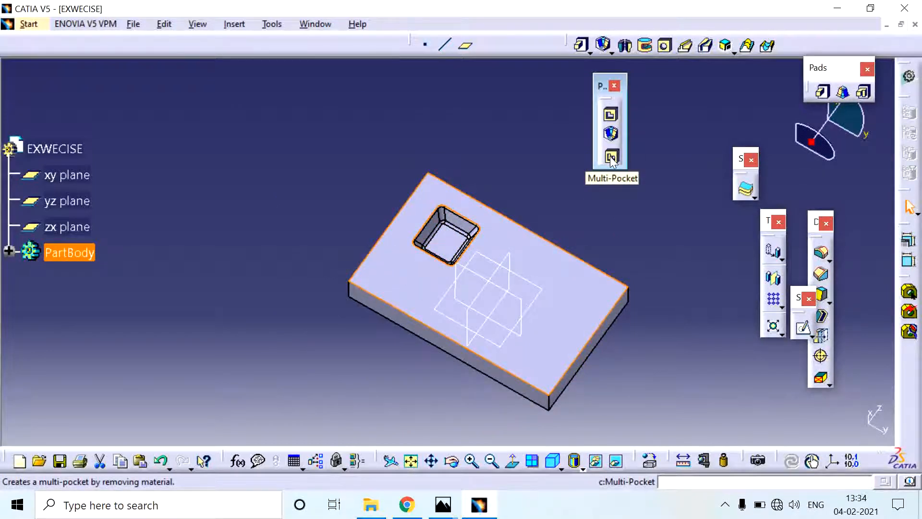
{"action": "left_click", "coordinate": [802, 328]}
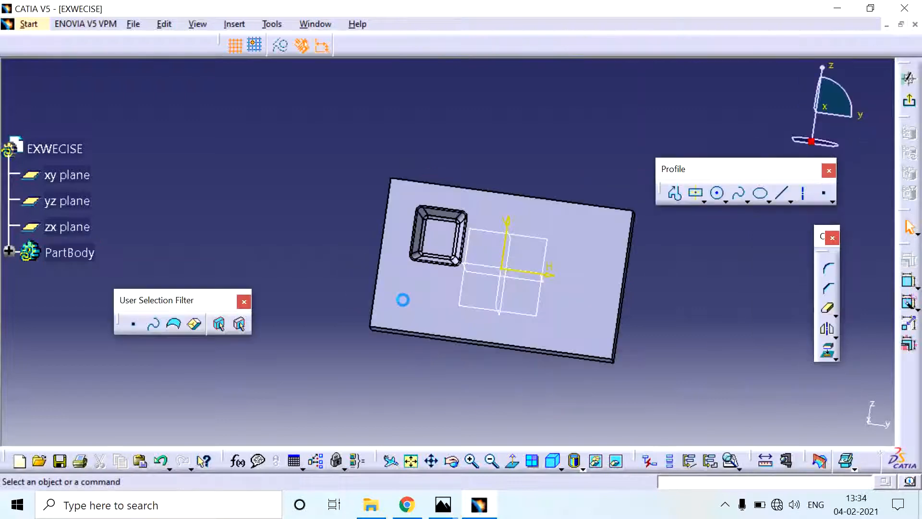
{"action": "left_click", "coordinate": [717, 193]}
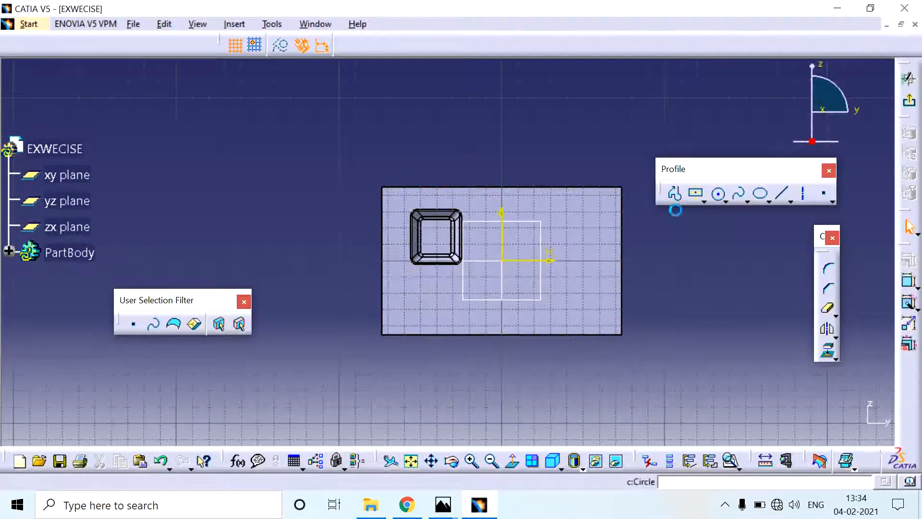
{"action": "left_click", "coordinate": [576, 219]}
{"action": "left_click", "coordinate": [594, 208]}
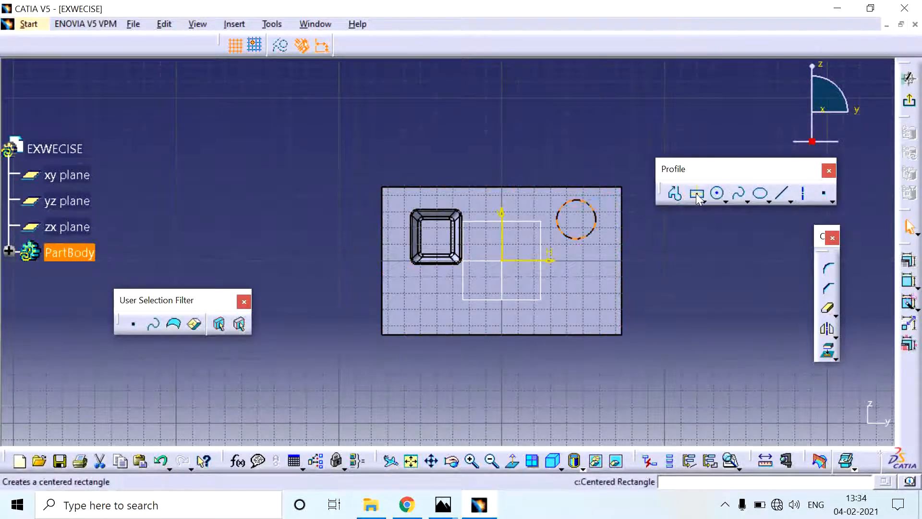
Sketch a centred rectangle about 29 mm high across the middle of the plate's face, below the circle
{"action": "left_click", "coordinate": [697, 194]}
{"action": "left_click", "coordinate": [520, 285]}
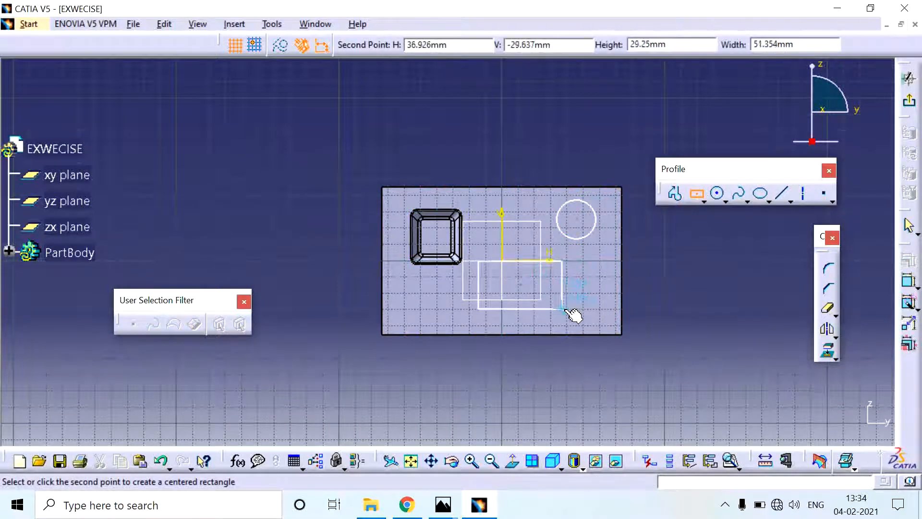
{"action": "left_click", "coordinate": [597, 298]}
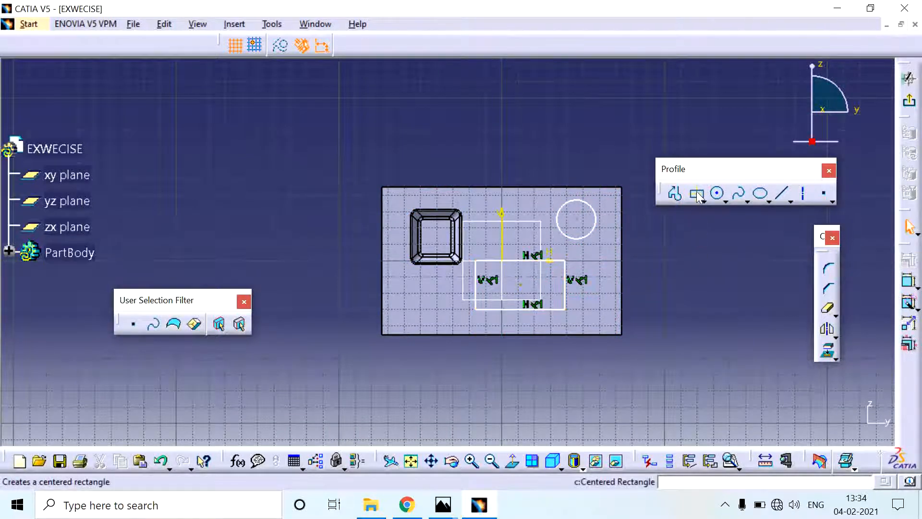
Draw a two-point rectangle about 46 mm high below the circle, against the centred rectangle's right side
{"action": "left_click", "coordinate": [702, 197]}
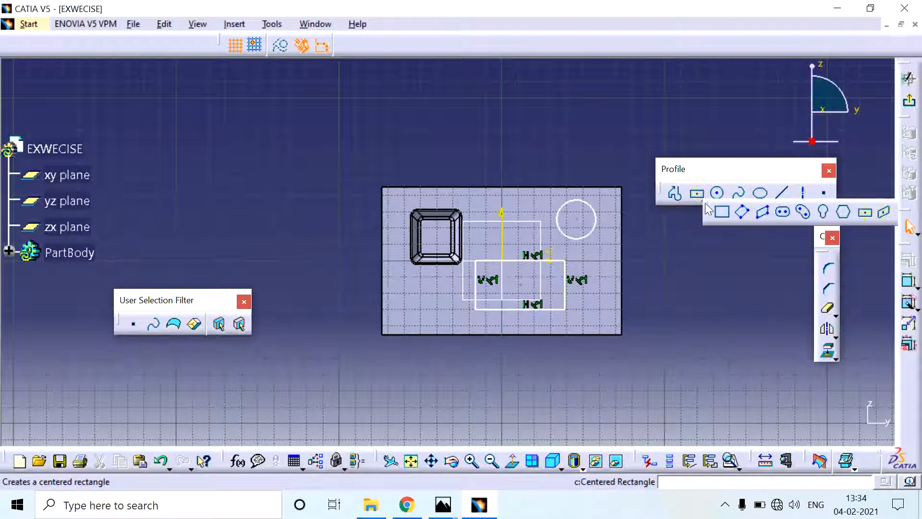
{"action": "left_click", "coordinate": [721, 210]}
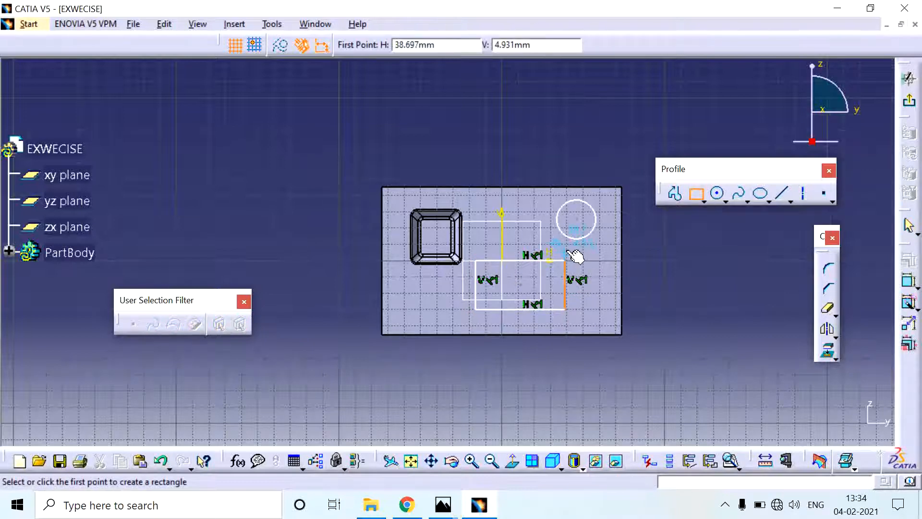
{"action": "left_click", "coordinate": [565, 253]}
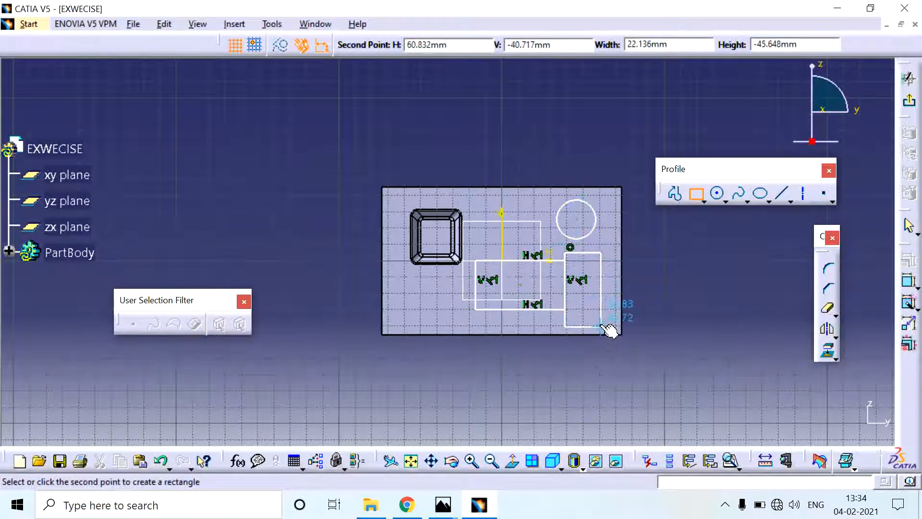
{"action": "left_click", "coordinate": [607, 327]}
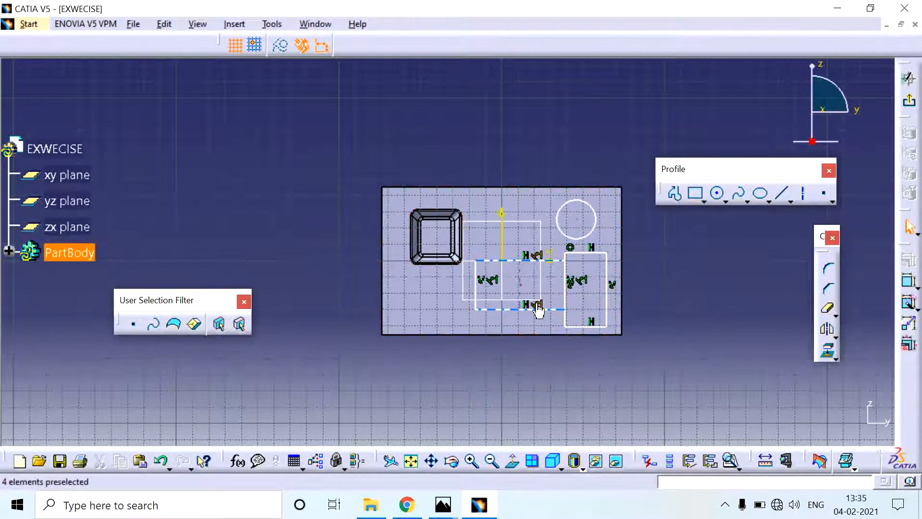
Delete the tall rectangle beside the centred rectangle, keeping the circle
{"action": "left_click", "coordinate": [569, 282]}
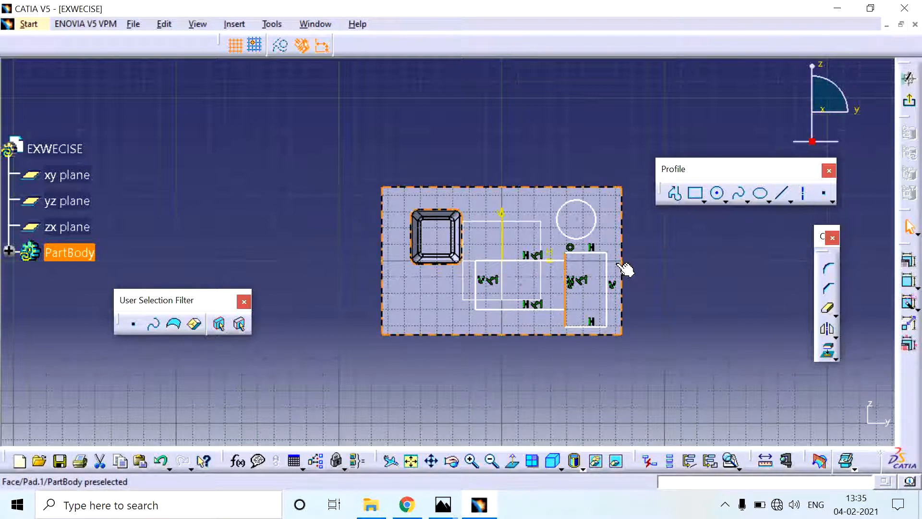
{"action": "left_click", "coordinate": [603, 268]}
{"action": "left_click_drag", "start_coordinate": [631, 337], "coordinate": [571, 247]}
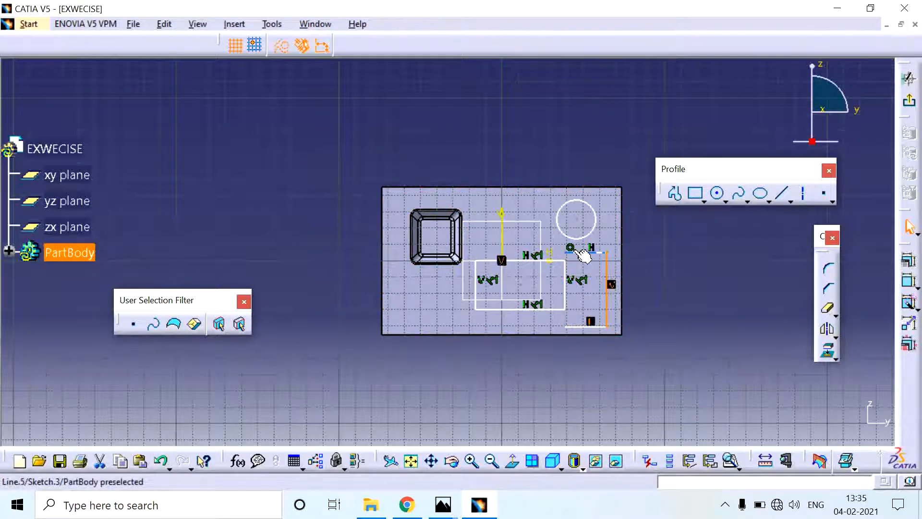
{"action": "key", "text": "Delete"}
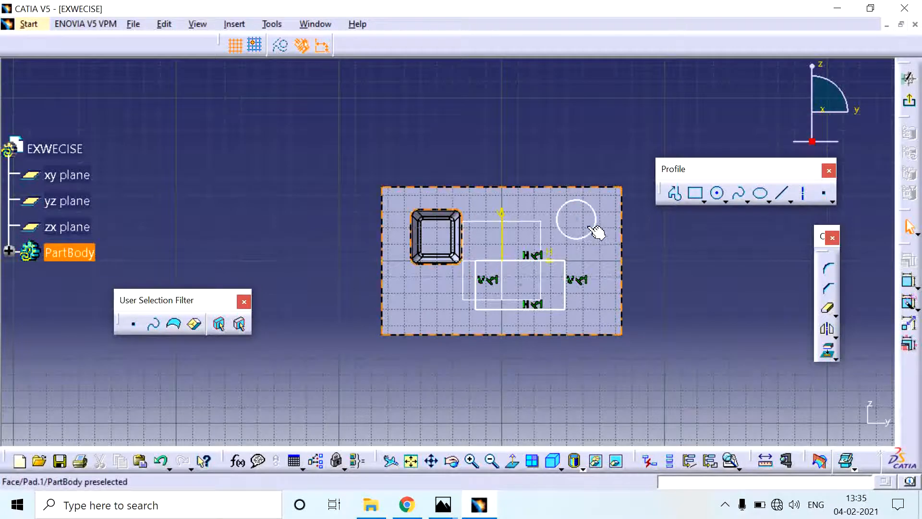
Finish the sketch, start a Multi-Pocket from it, and set the rectangle domain's depth to 5 mm
{"action": "left_click", "coordinate": [911, 104]}
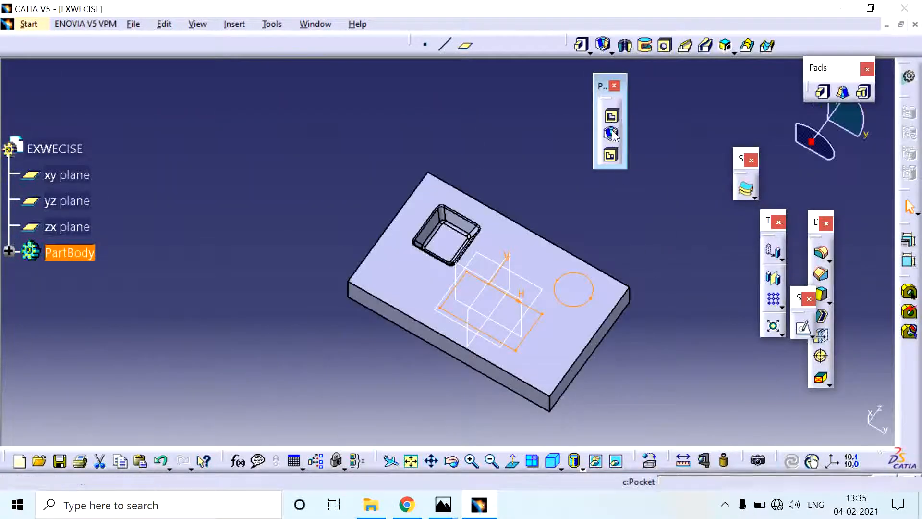
{"action": "left_click", "coordinate": [613, 152]}
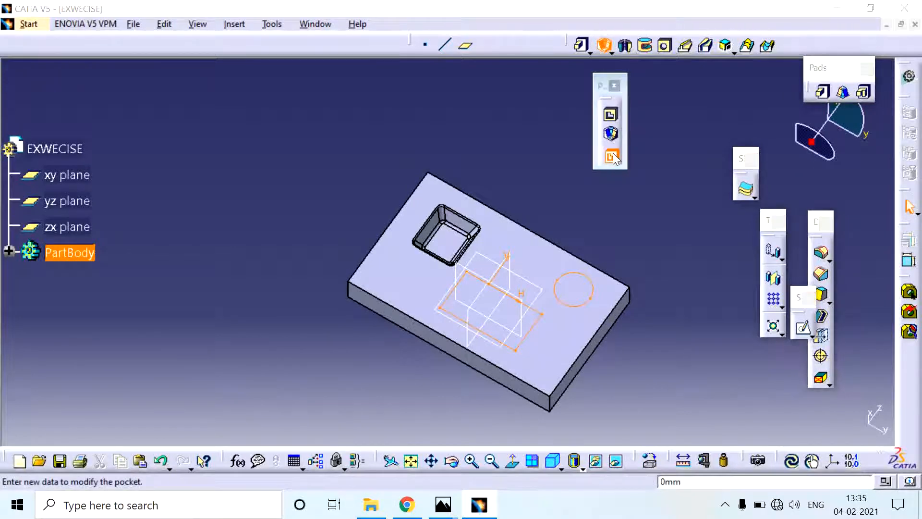
{"action": "left_click", "coordinate": [692, 258]}
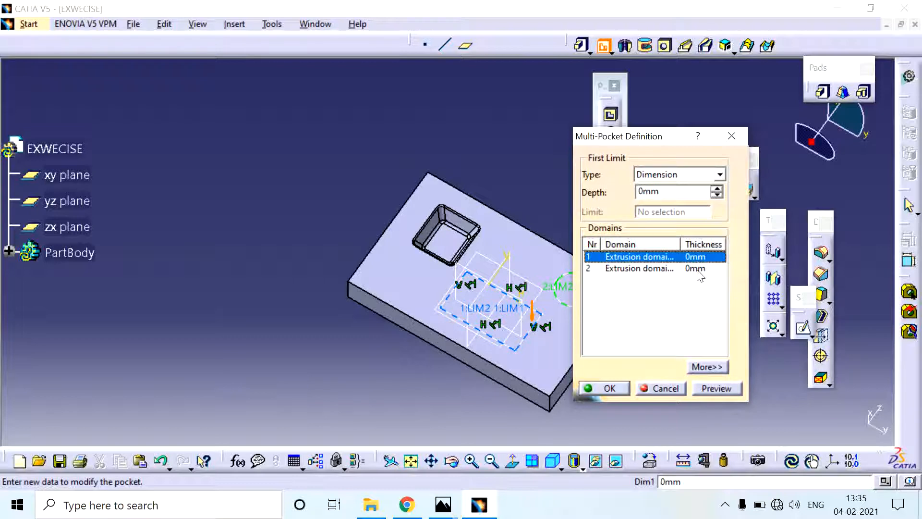
{"action": "left_click", "coordinate": [671, 193]}
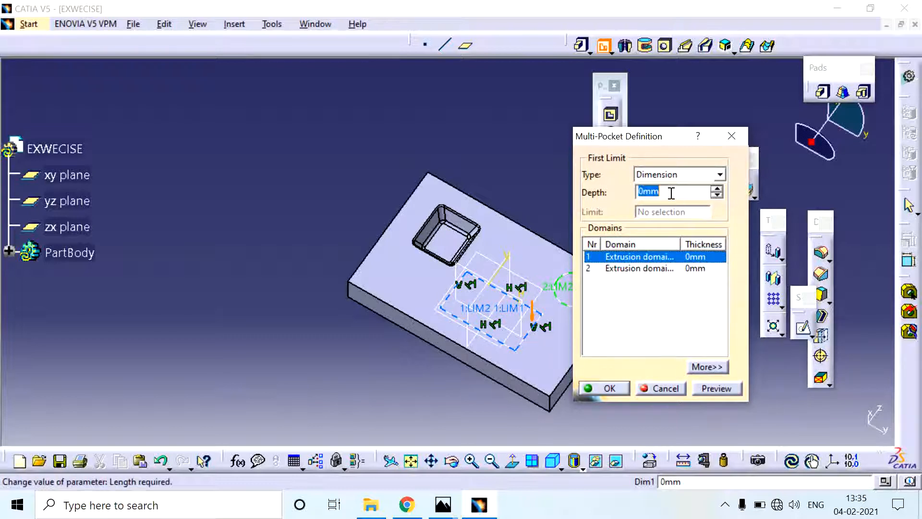
{"action": "type", "text": "5"}
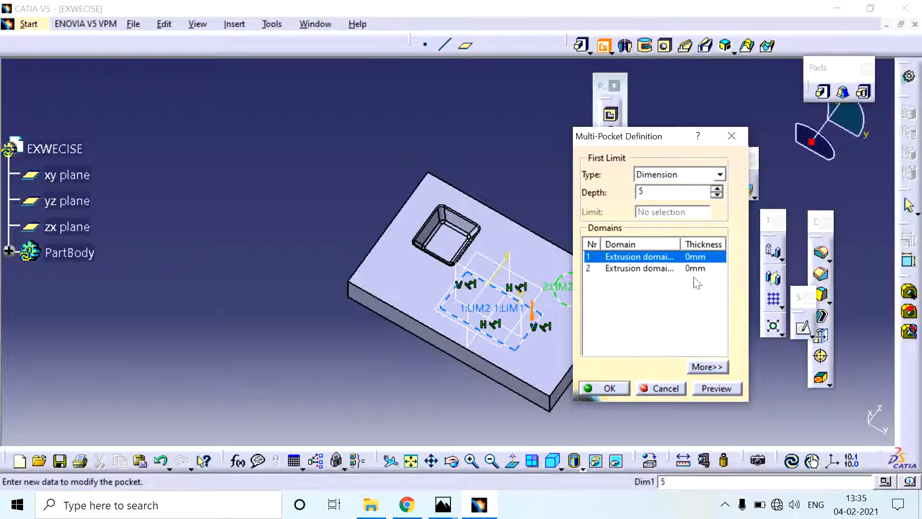
Set the circle domain's depth to 20 mm, preview the cuts, and create the multi-pocket
{"action": "left_click", "coordinate": [696, 270]}
{"action": "left_click", "coordinate": [667, 193]}
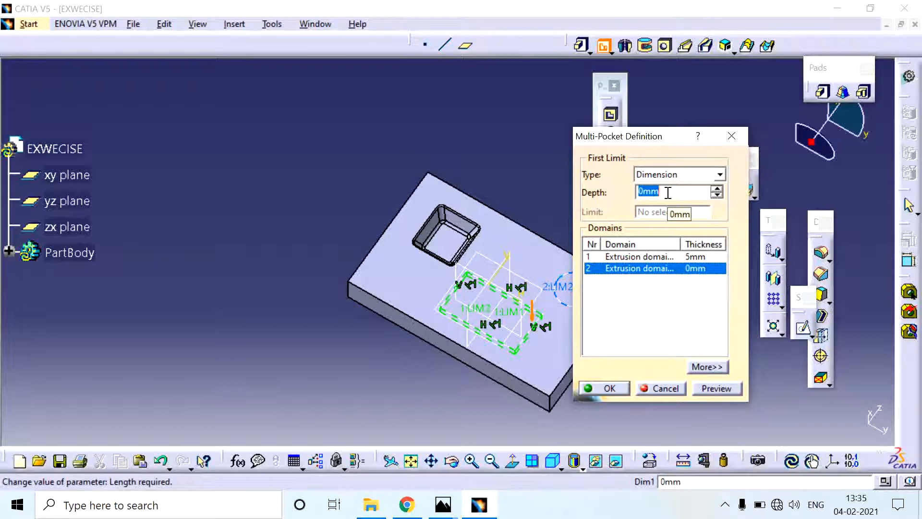
{"action": "type", "text": "20"}
{"action": "left_click", "coordinate": [716, 387]}
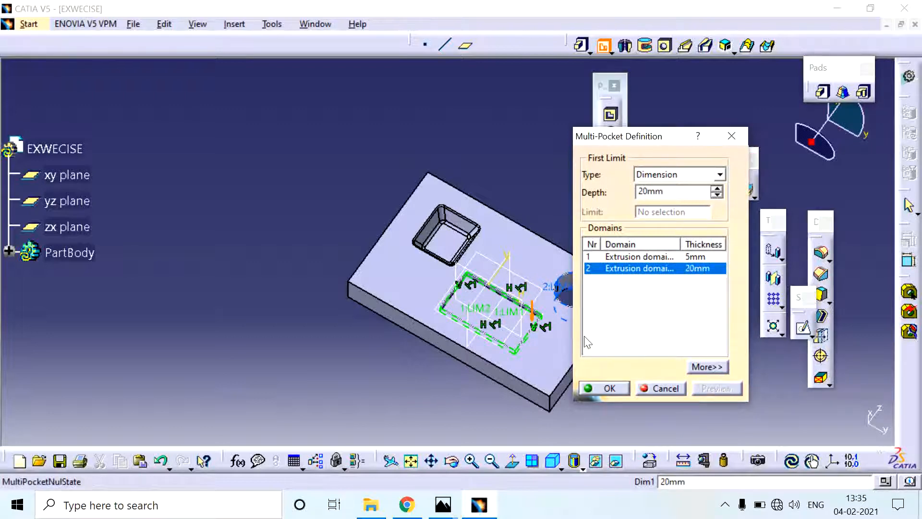
{"action": "left_click", "coordinate": [610, 388]}
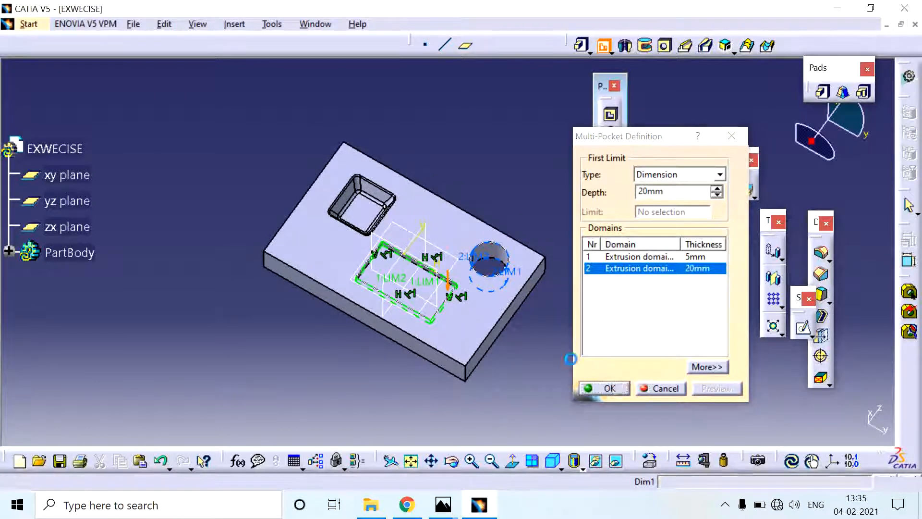
{"action": "left_click", "coordinate": [548, 345]}
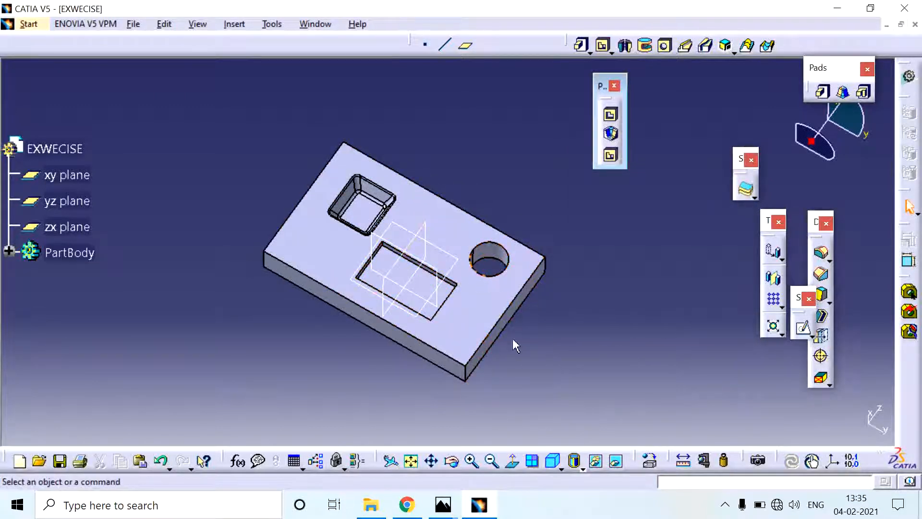
{"action": "left_click", "coordinate": [426, 290]}
{"action": "middle_click_drag", "start_coordinate": [445, 304], "coordinate": [470, 170]}
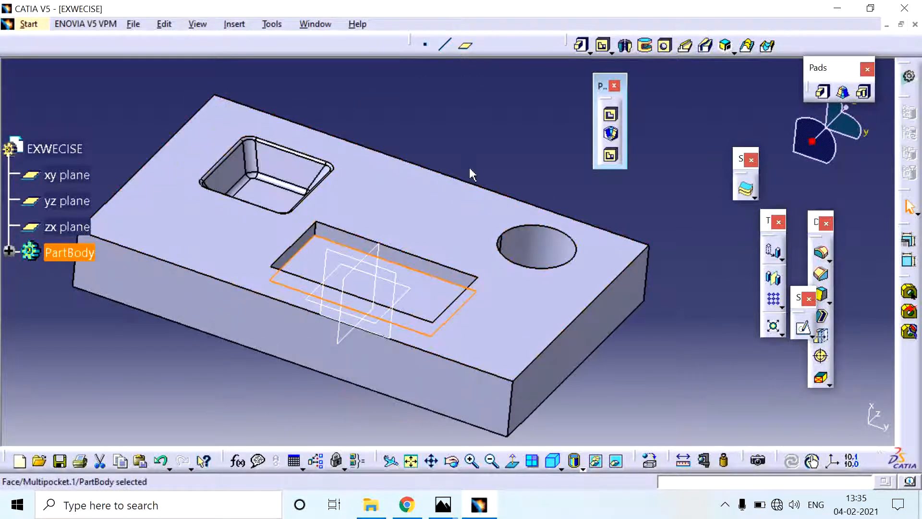
{"action": "middle_click_drag", "start_coordinate": [401, 254], "coordinate": [468, 299]}
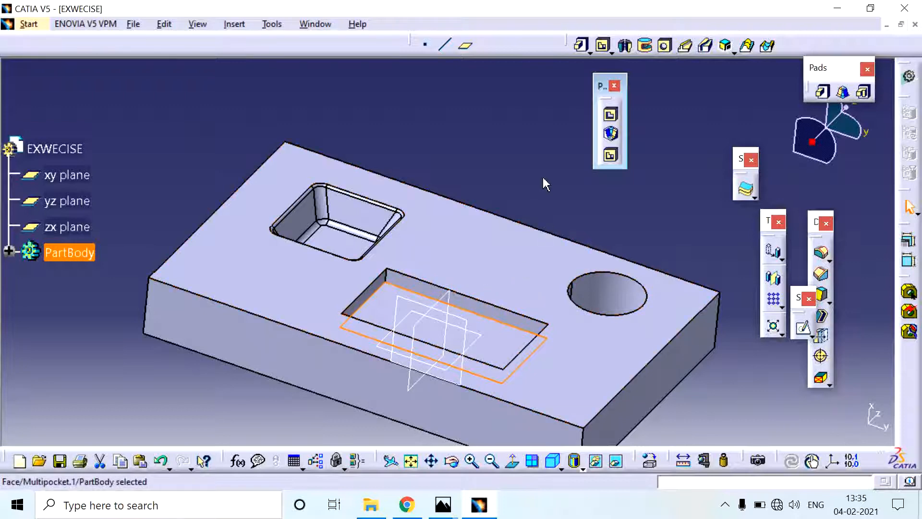
{"action": "middle_click_drag", "start_coordinate": [365, 198], "coordinate": [529, 196]}
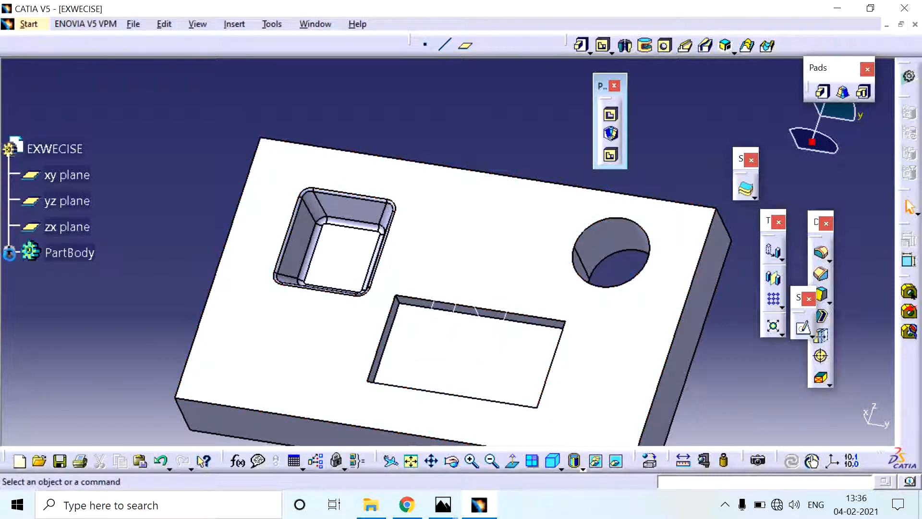
Delete every feature from Pad.1 through Multipocket.1, including all their children and aggregated elements
{"action": "left_click", "coordinate": [10, 251]}
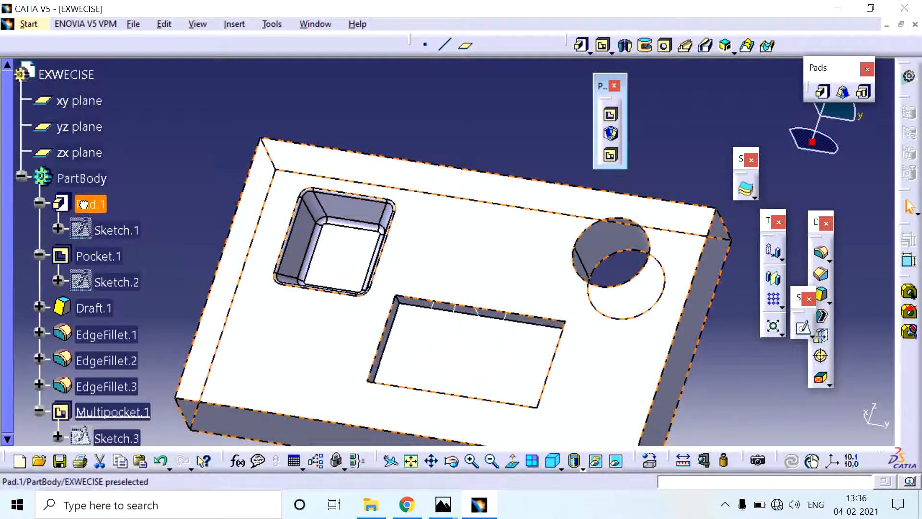
{"action": "scroll", "coordinate": [96, 230], "scroll_direction": "down", "scroll_amount": 3}
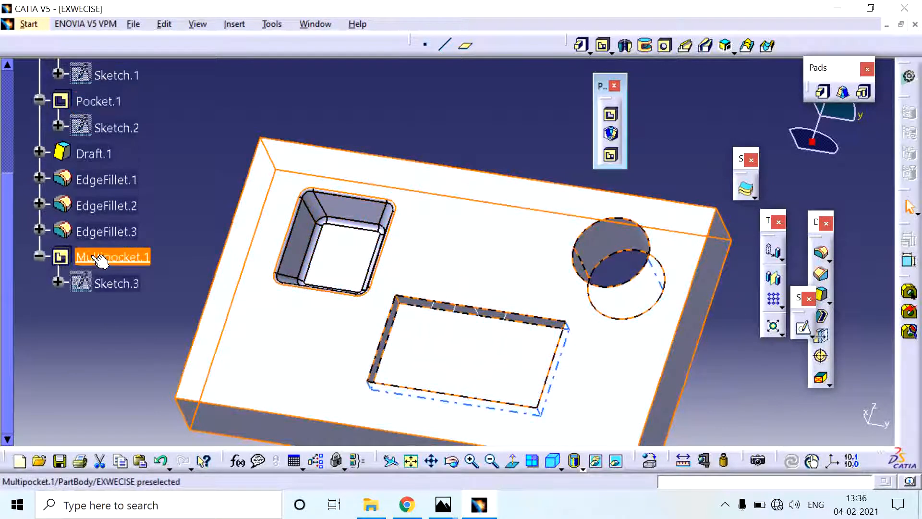
{"action": "left_click", "coordinate": [101, 258], "text": "shift"}
{"action": "key", "text": "Delete"}
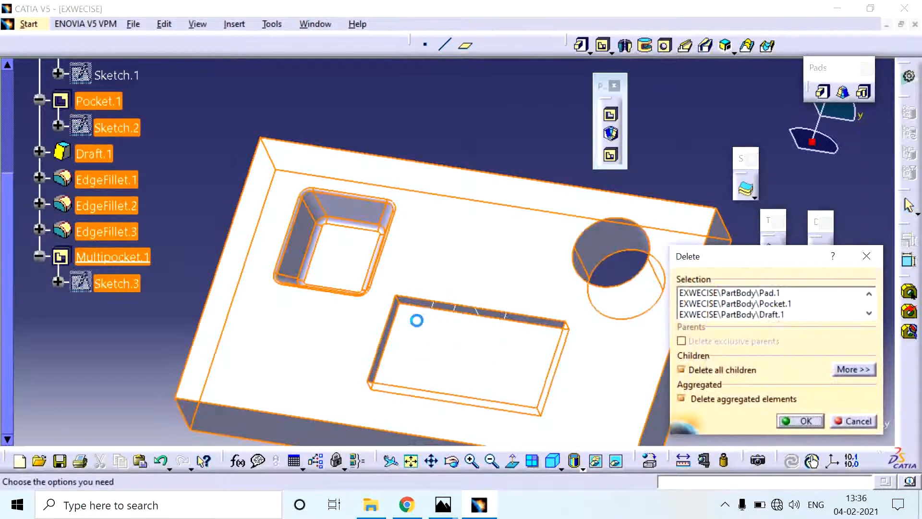
{"action": "left_click", "coordinate": [807, 418]}
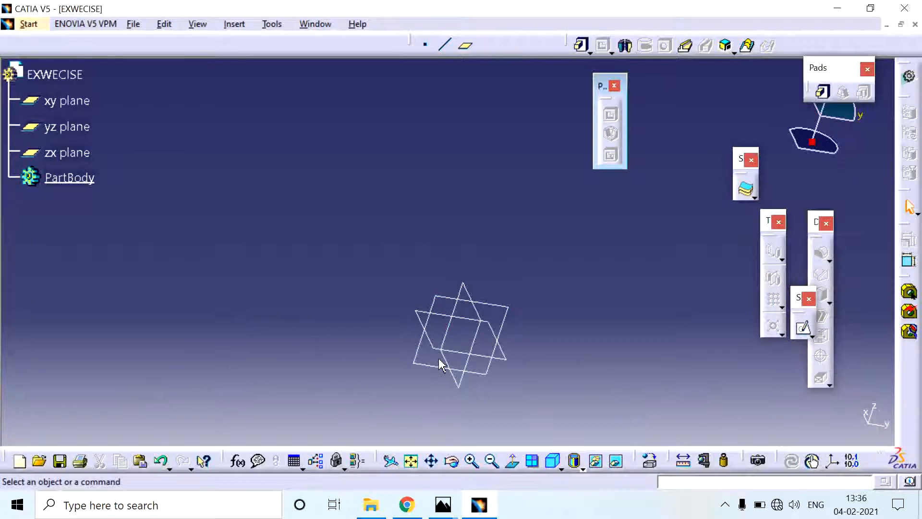
Select the yz plane and examine the isometric exercise drawing of the block with two front projections in Photos
{"action": "middle_click_drag", "start_coordinate": [438, 361], "coordinate": [428, 240]}
{"action": "middle_click_drag", "start_coordinate": [429, 197], "coordinate": [405, 273]}
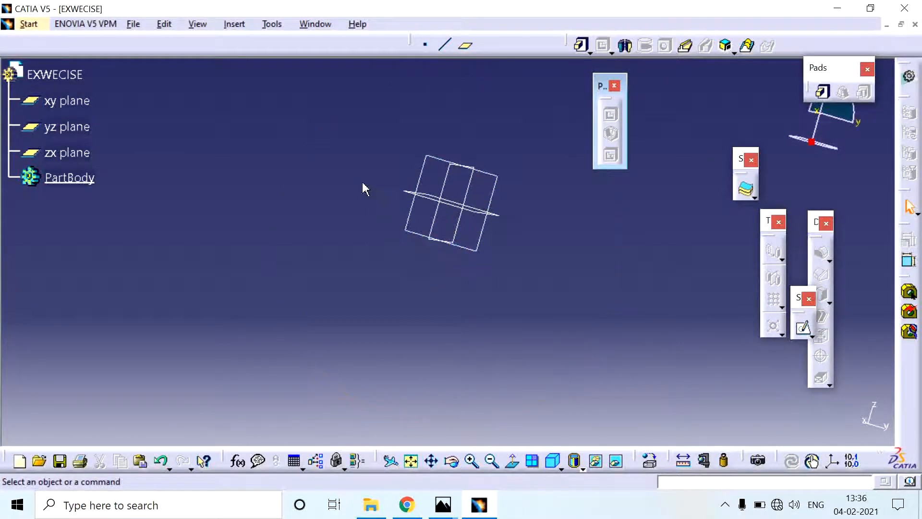
{"action": "left_click", "coordinate": [426, 165]}
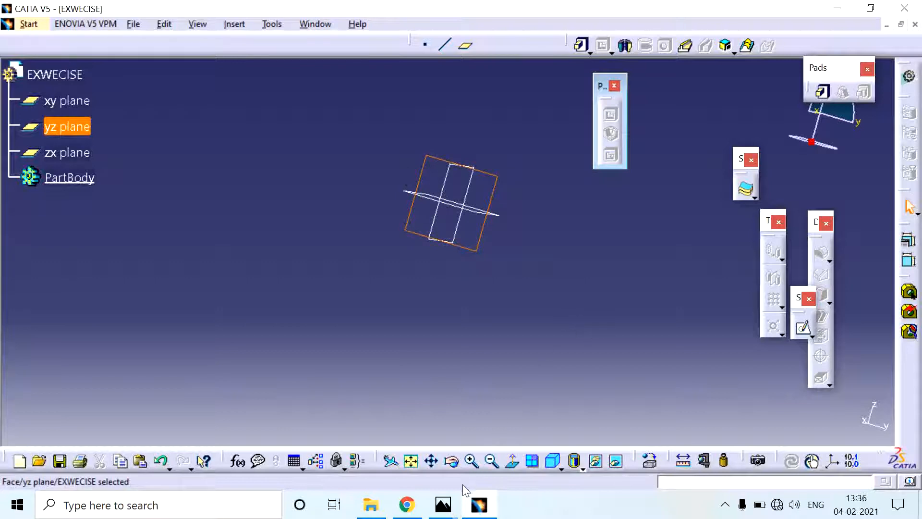
{"action": "left_click", "coordinate": [451, 511]}
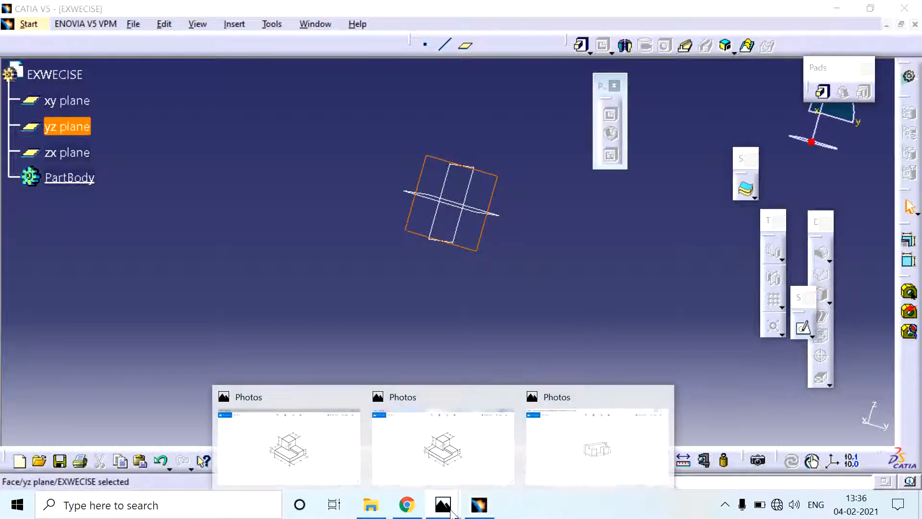
{"action": "left_click", "coordinate": [611, 446]}
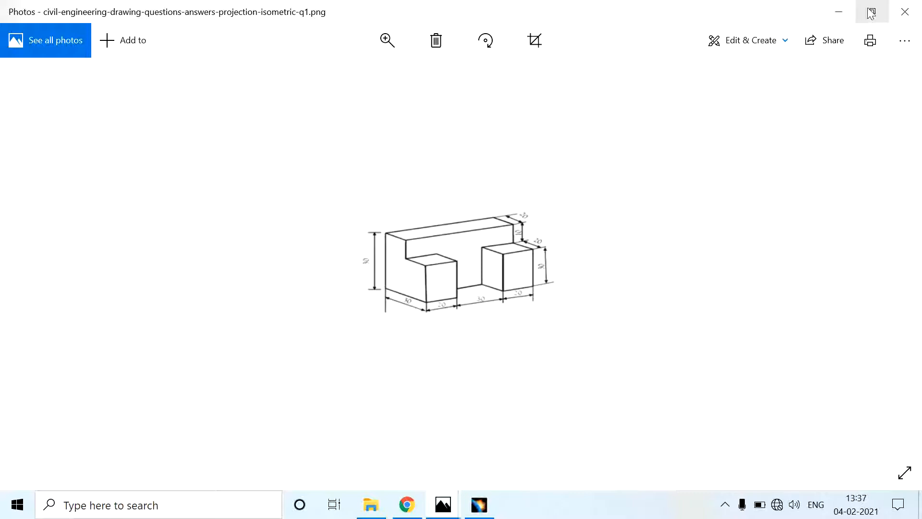
{"action": "left_click", "coordinate": [838, 12]}
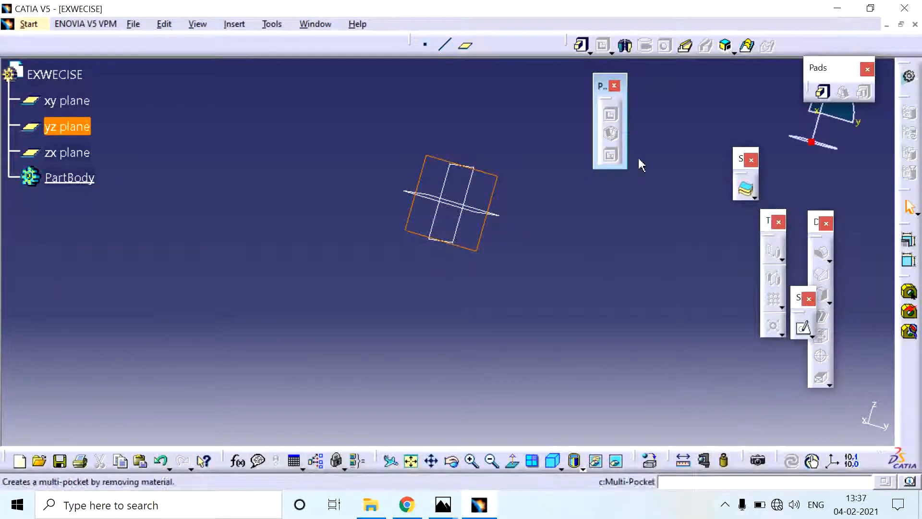
Start a sketch on the selected yz plane and draw a centred rectangle with its centre at the origin
{"action": "left_click", "coordinate": [802, 329]}
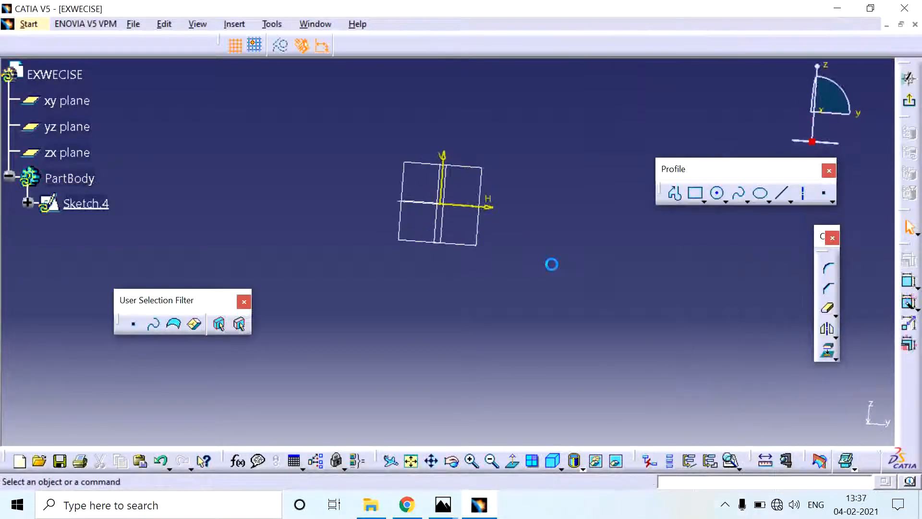
{"action": "left_click", "coordinate": [703, 200]}
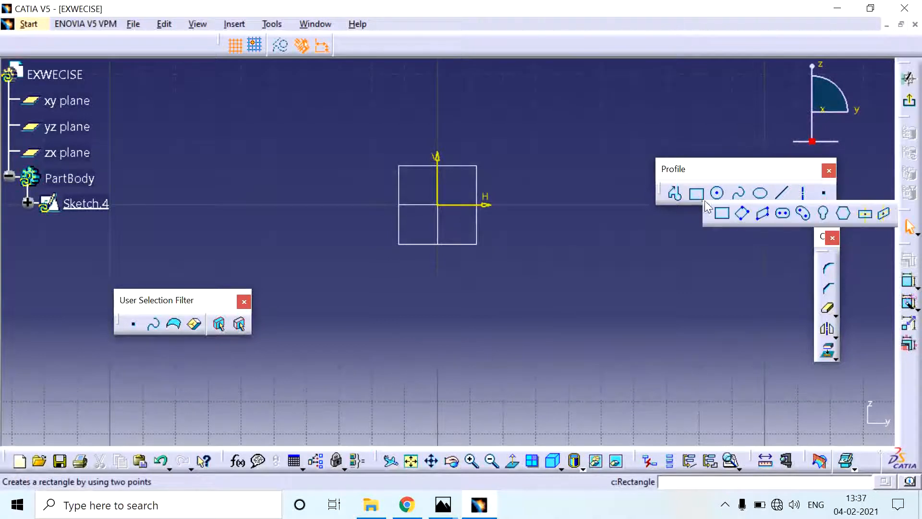
{"action": "left_click", "coordinate": [872, 218]}
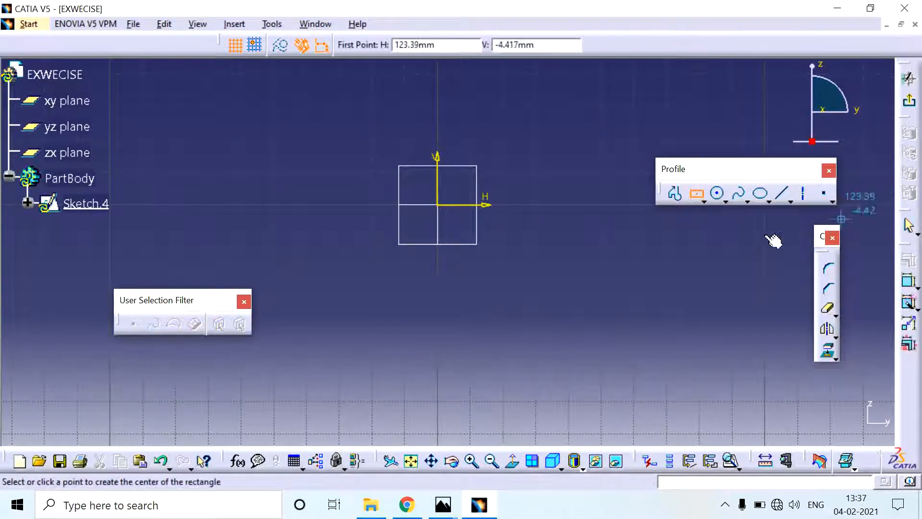
{"action": "left_click", "coordinate": [437, 205]}
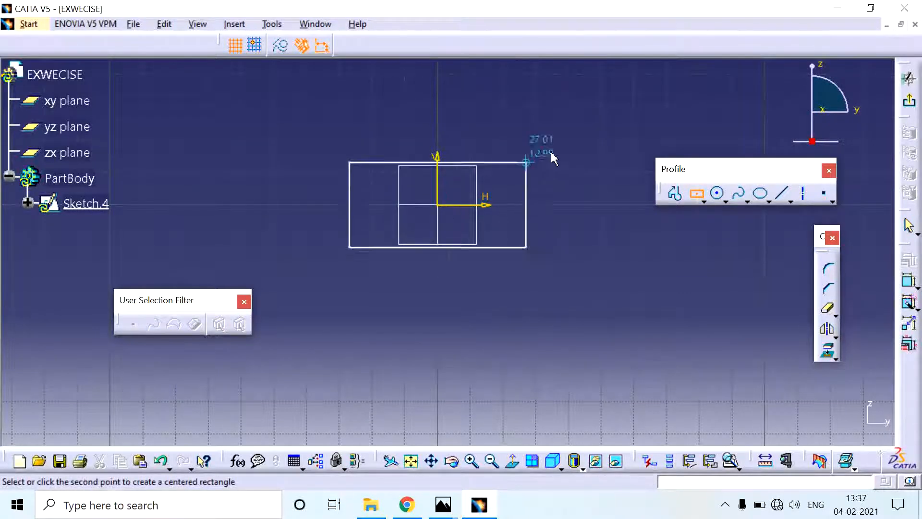
{"action": "left_click", "coordinate": [582, 139]}
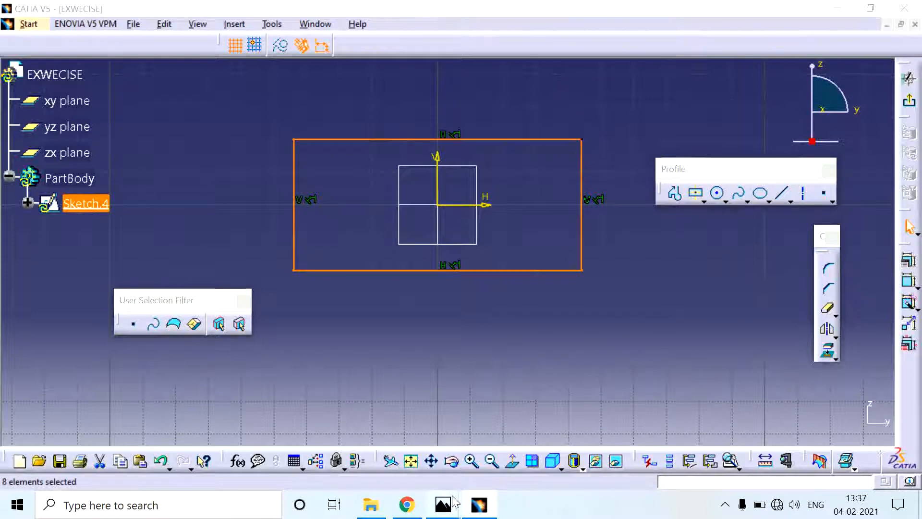
Check the exercise drawing in Photos and, back in CATIA, dimension the rectangle's width at 70 mm
{"action": "mouse_move", "coordinate": [443, 504]}
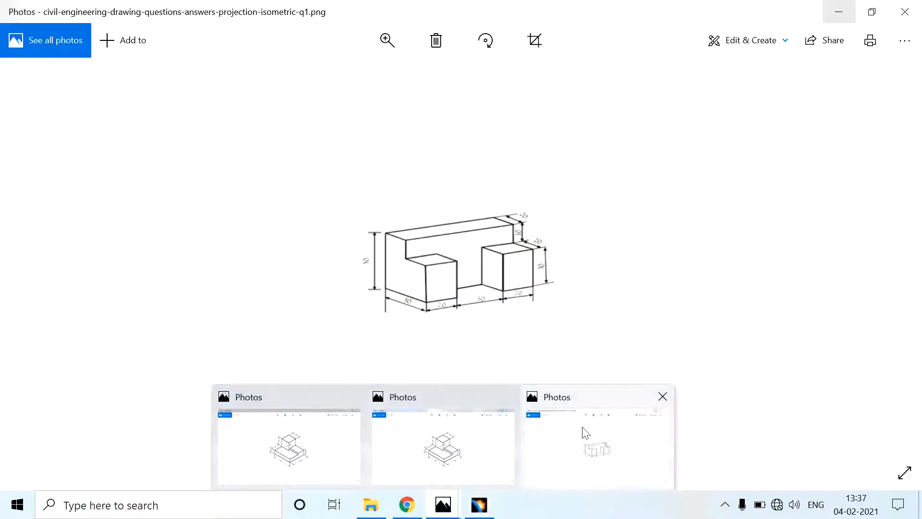
{"action": "left_click", "coordinate": [585, 432]}
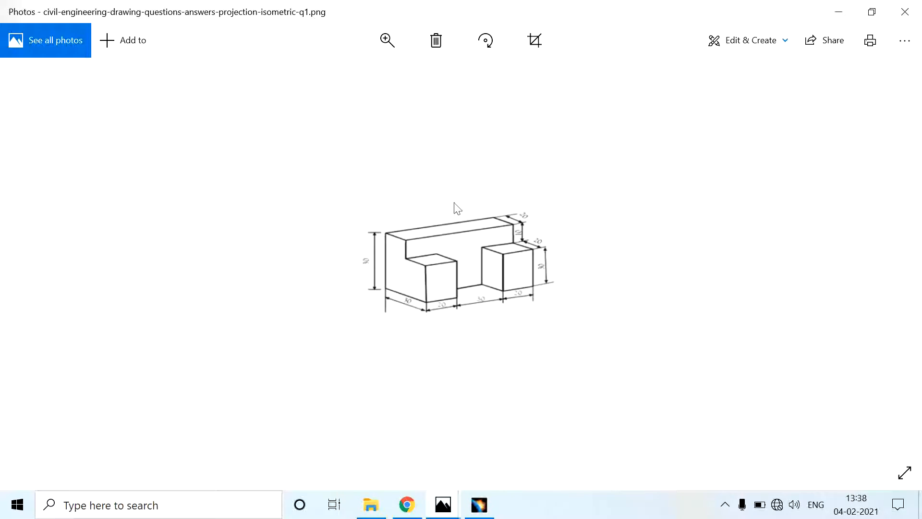
{"action": "left_click", "coordinate": [839, 12]}
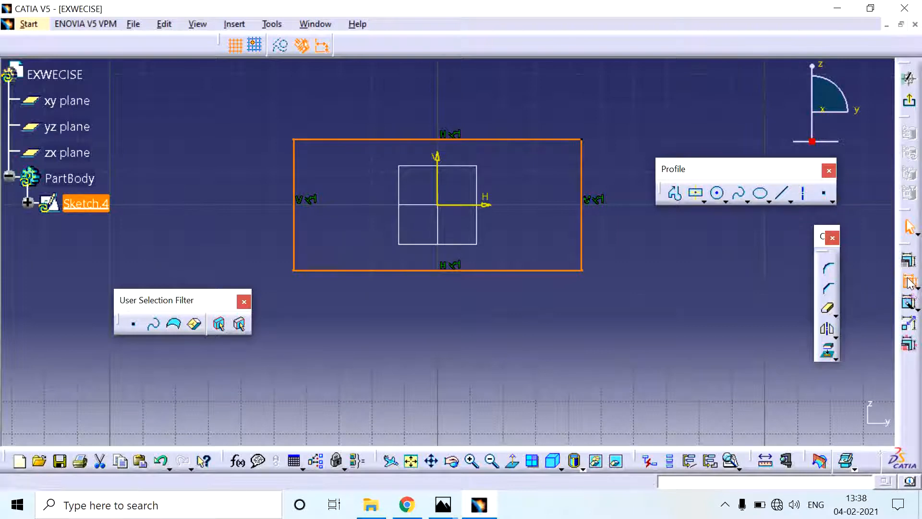
{"action": "left_click", "coordinate": [909, 283]}
{"action": "left_click", "coordinate": [502, 139]}
{"action": "left_click", "coordinate": [471, 117]}
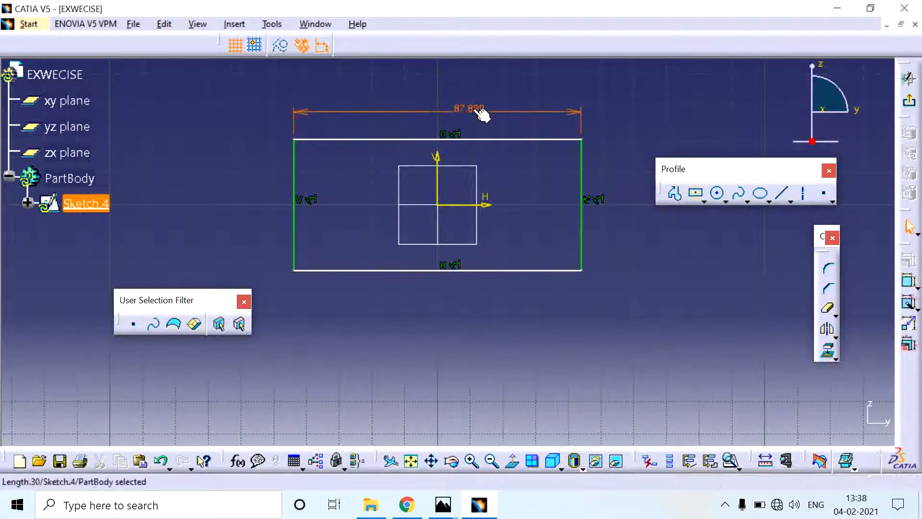
{"action": "double_click", "coordinate": [475, 111]}
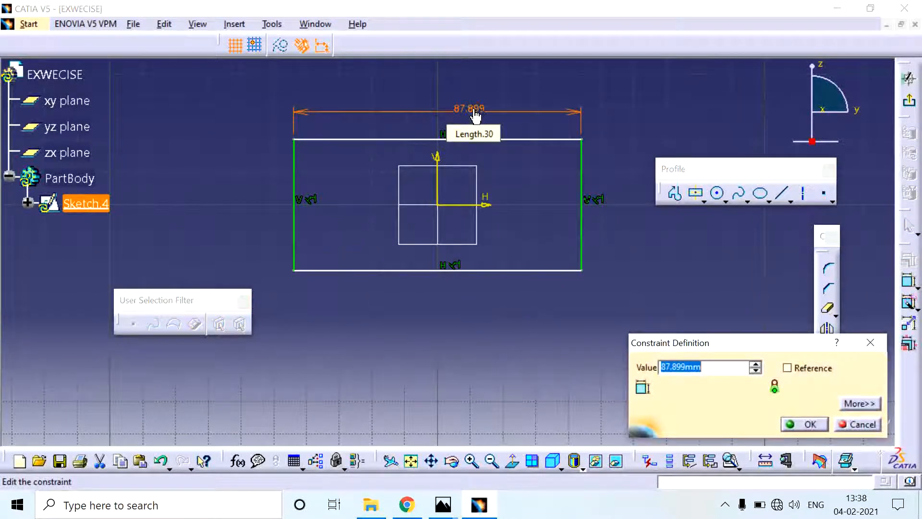
{"action": "type", "text": "70"}
{"action": "key", "text": "Return"}
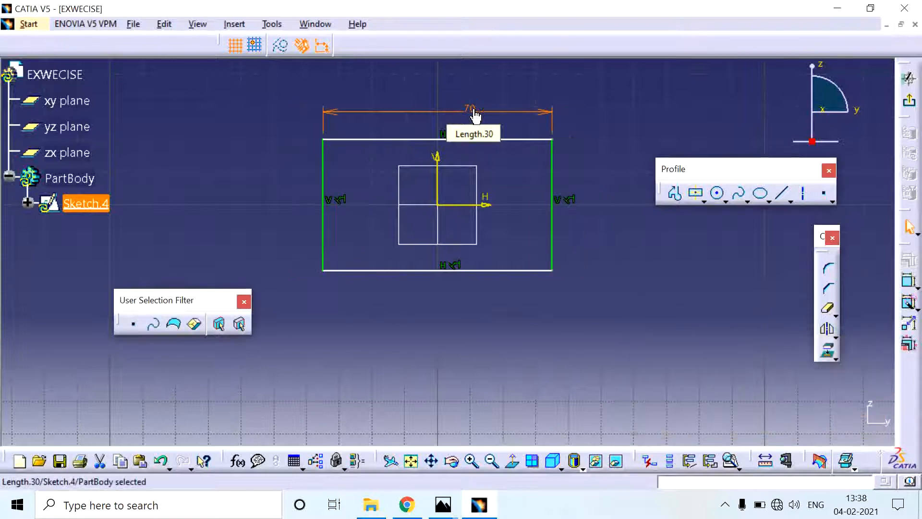
Dimension the rectangle's height and set it to 30 mm
{"action": "left_click", "coordinate": [909, 283]}
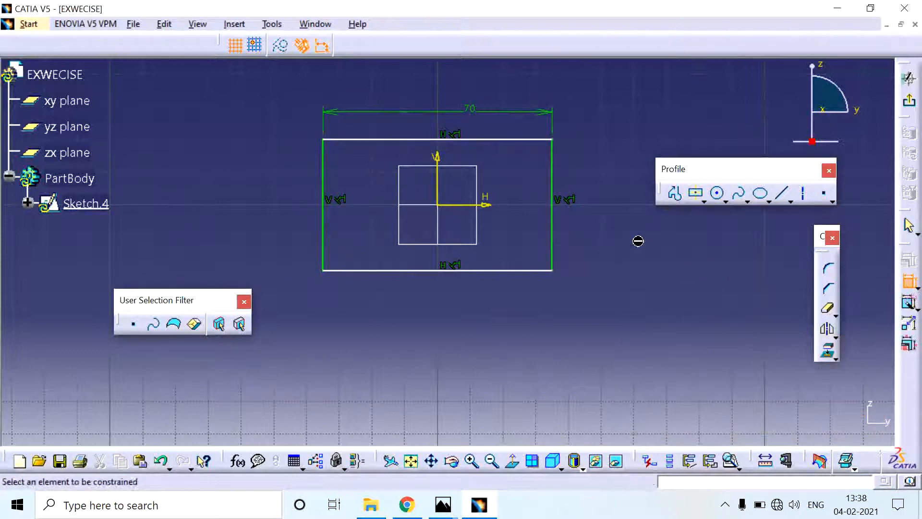
{"action": "left_click", "coordinate": [553, 177]}
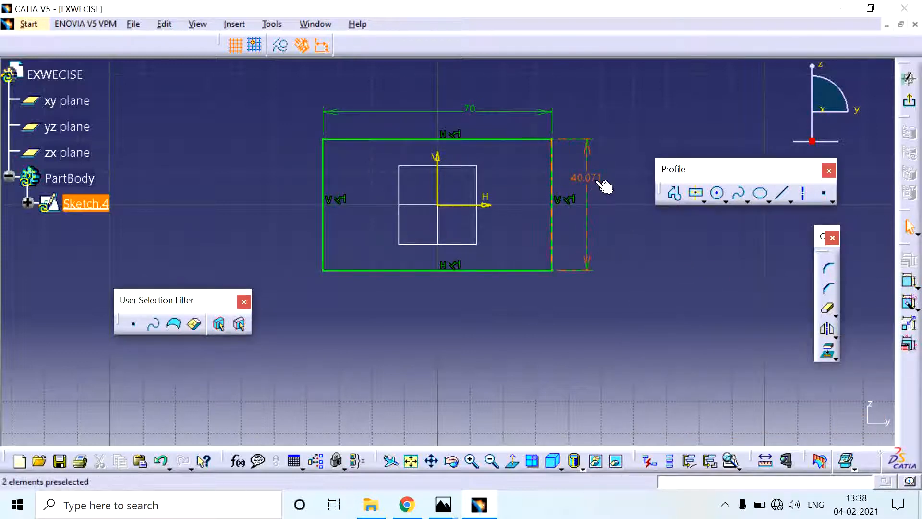
{"action": "double_click", "coordinate": [595, 180]}
{"action": "type", "text": "30"}
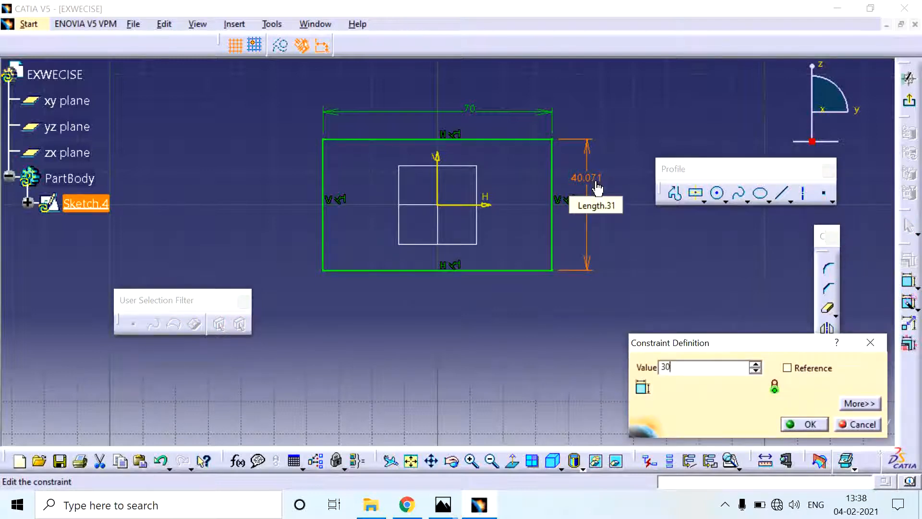
{"action": "key", "text": "Return"}
{"action": "left_click", "coordinate": [593, 307]}
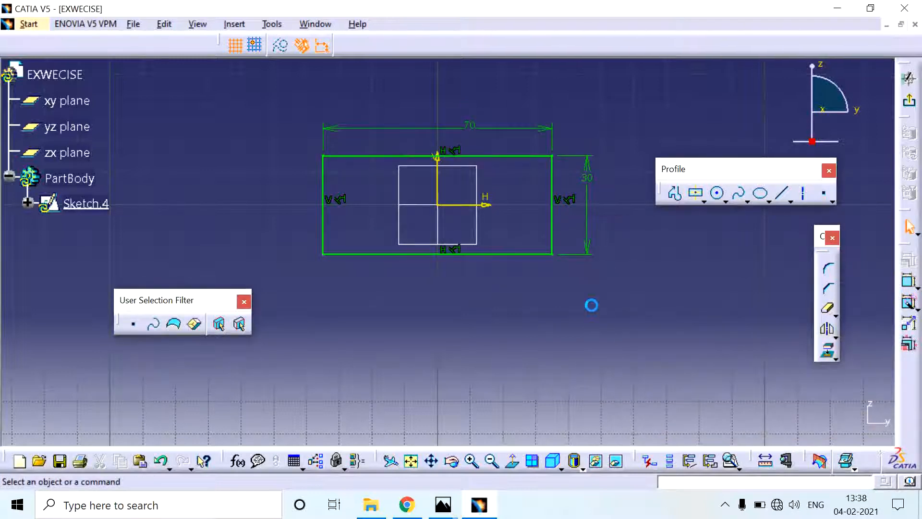
Exit the sketch, recheck the block drawing in Photos, and pad the rectangle profile 20 mm in CATIA
{"action": "left_click", "coordinate": [909, 107]}
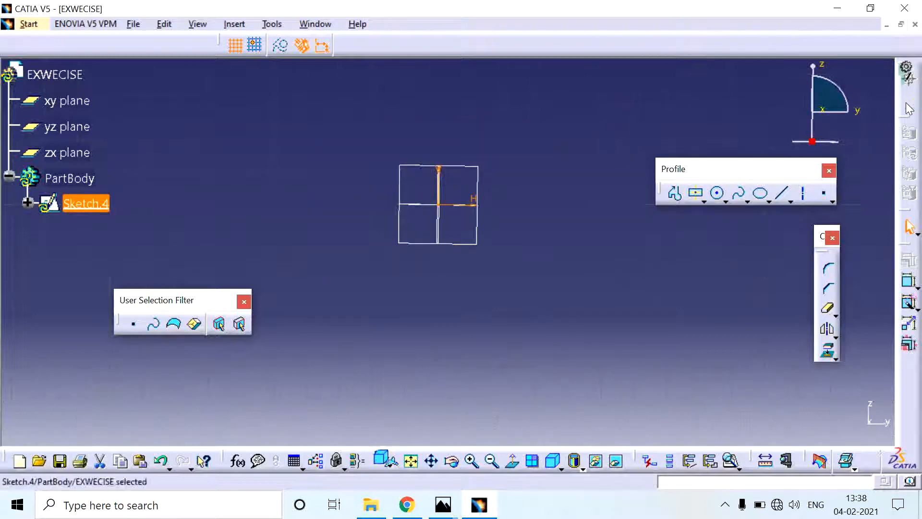
{"action": "middle_click_drag", "start_coordinate": [529, 203], "coordinate": [456, 253]}
{"action": "mouse_move", "coordinate": [444, 504]}
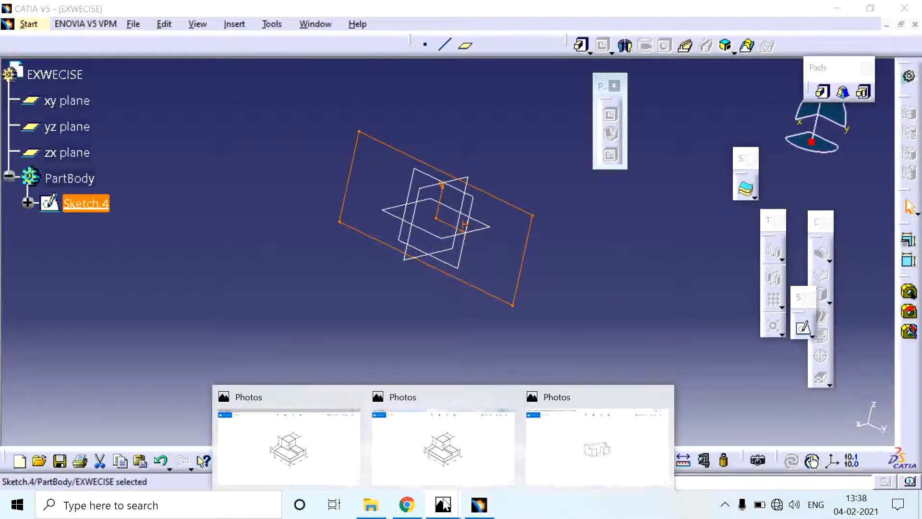
{"action": "left_click", "coordinate": [548, 452]}
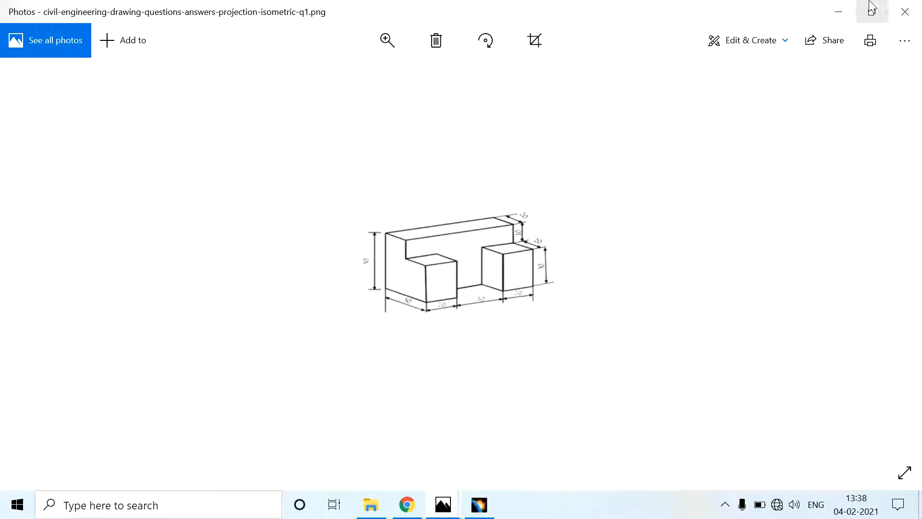
{"action": "left_click", "coordinate": [839, 11]}
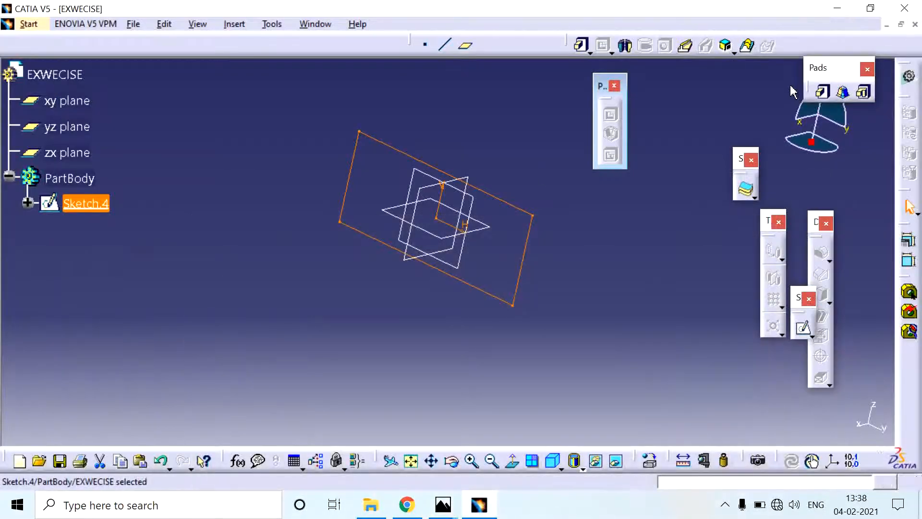
{"action": "left_click", "coordinate": [823, 91]}
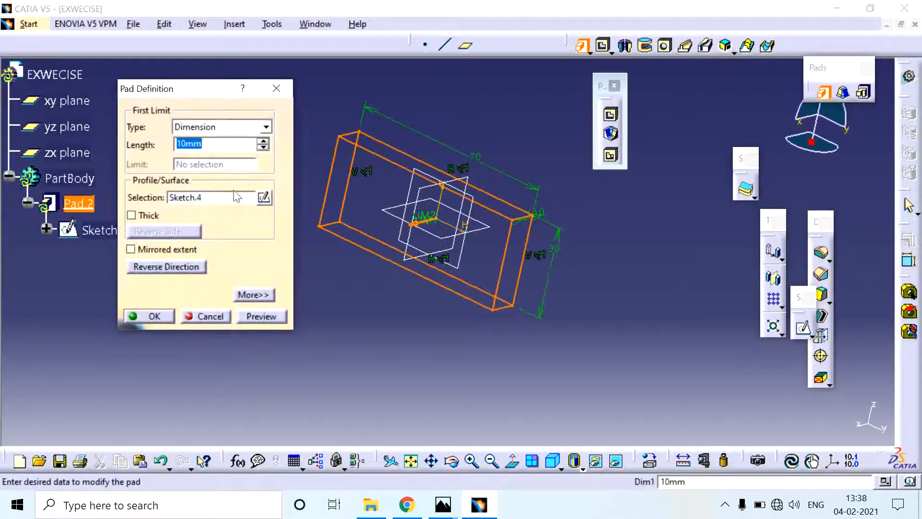
{"action": "type", "text": "20"}
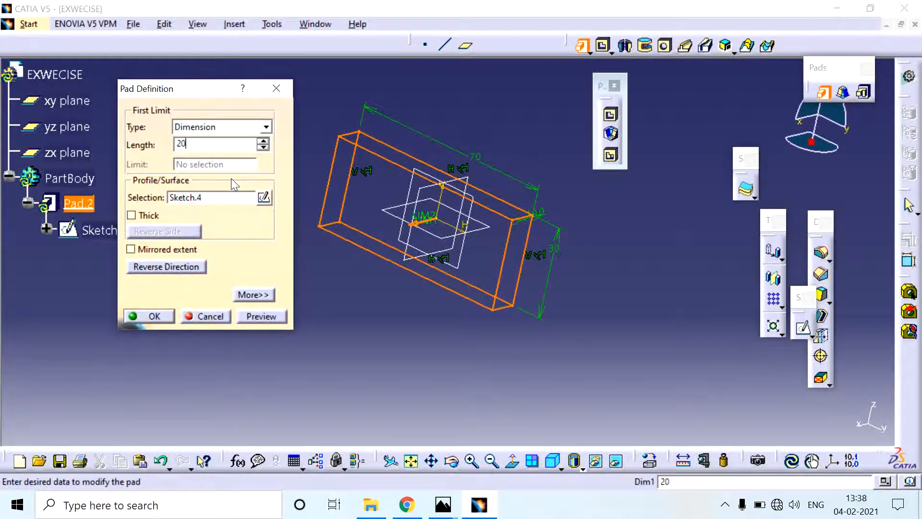
{"action": "left_click", "coordinate": [155, 316]}
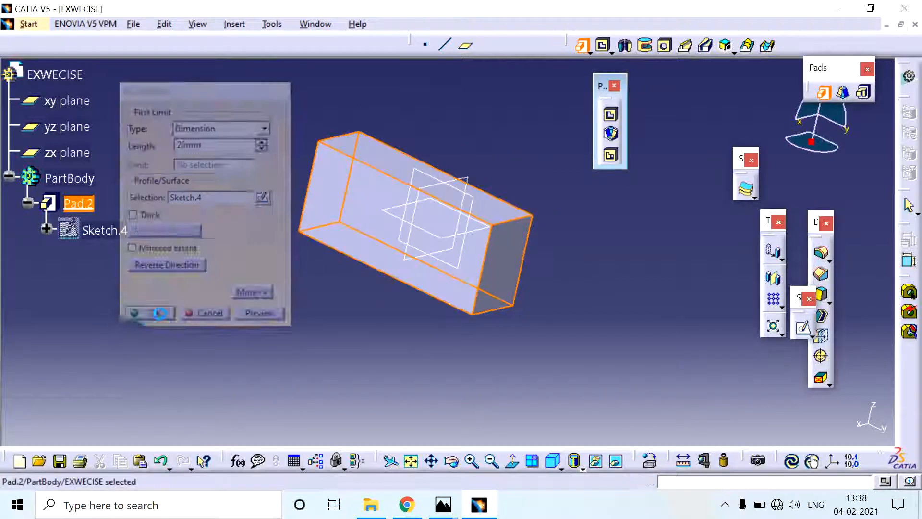
Start a sketch on the pad's large front face and project that face's outline into it
{"action": "left_click", "coordinate": [338, 223]}
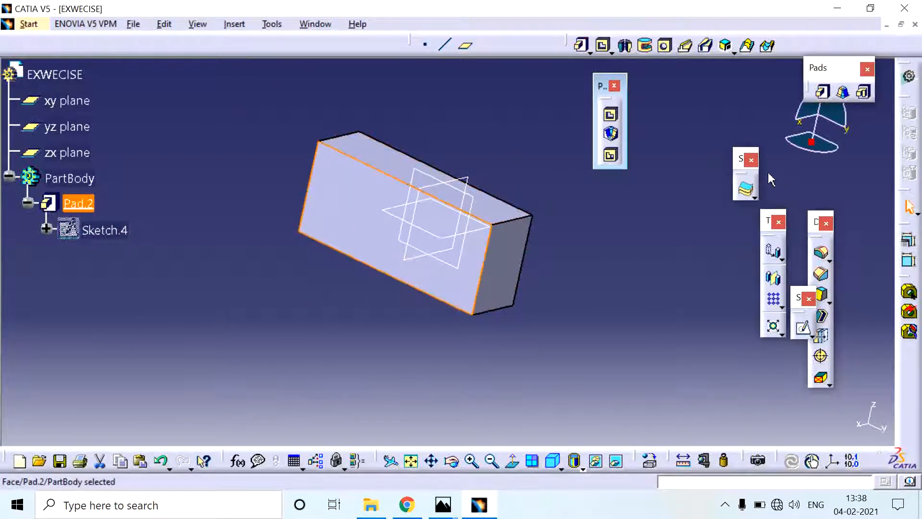
{"action": "left_click", "coordinate": [803, 330]}
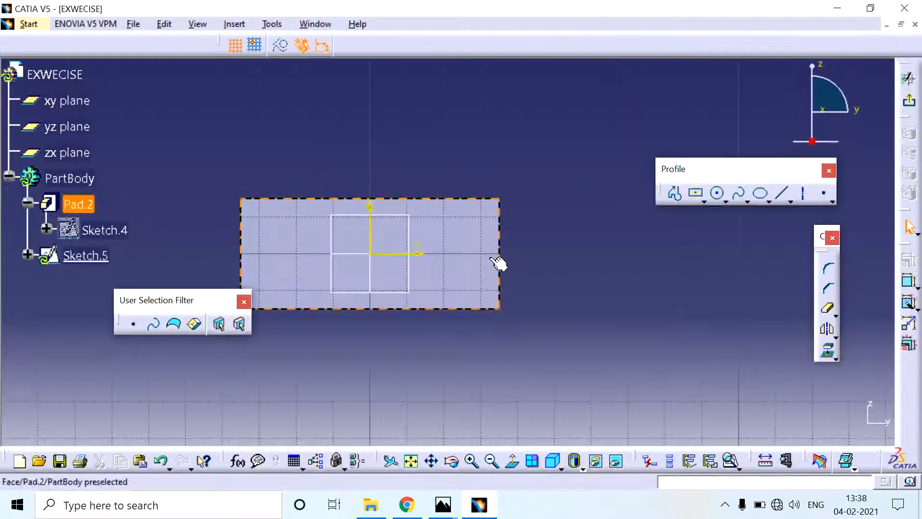
{"action": "left_click", "coordinate": [828, 352]}
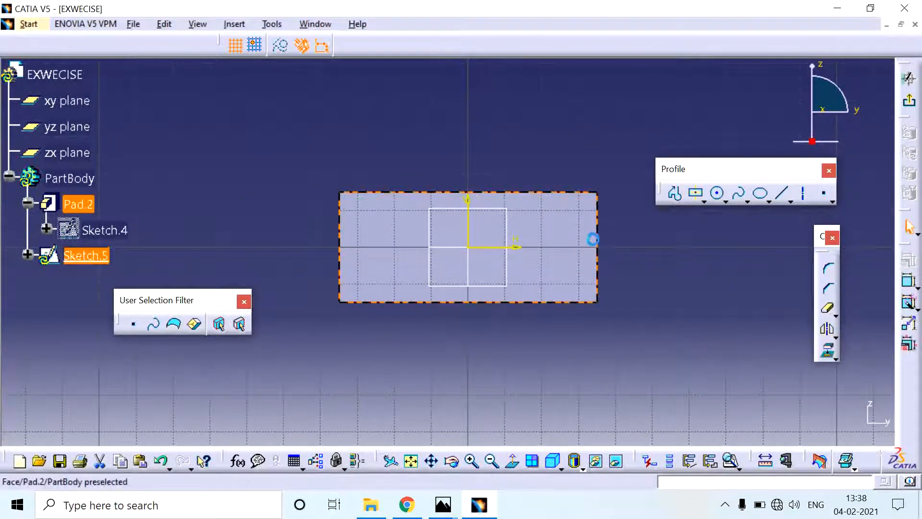
{"action": "left_click", "coordinate": [592, 239]}
{"action": "left_click", "coordinate": [576, 261]}
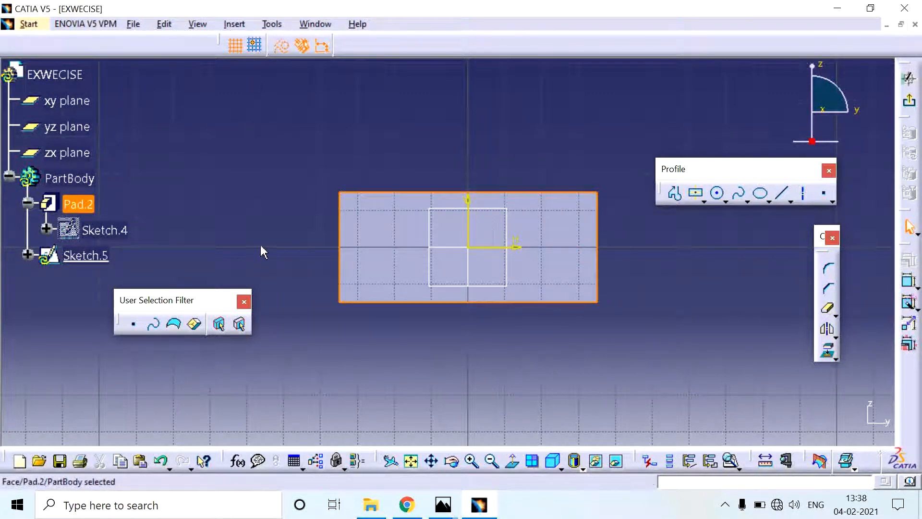
Convert the projected face outline into construction geometry
{"action": "left_click", "coordinate": [274, 233]}
{"action": "left_click", "coordinate": [349, 193]}
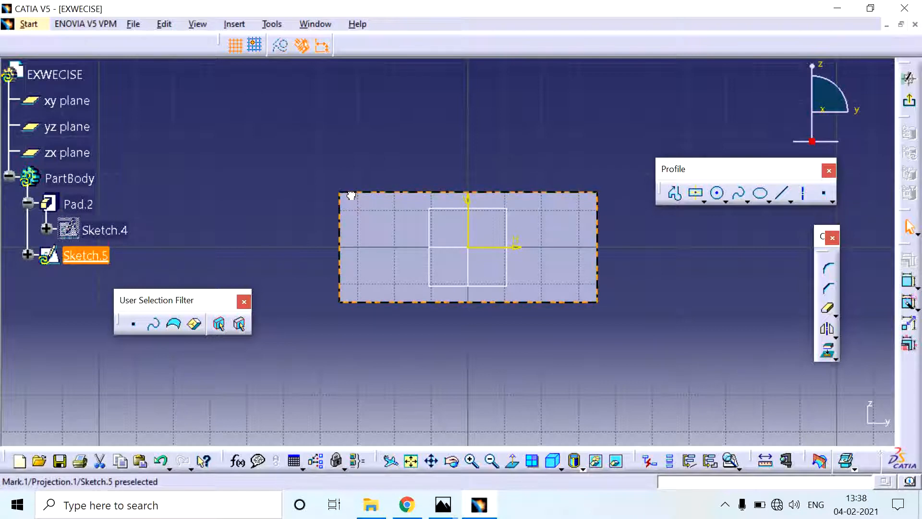
{"action": "left_click", "coordinate": [281, 48]}
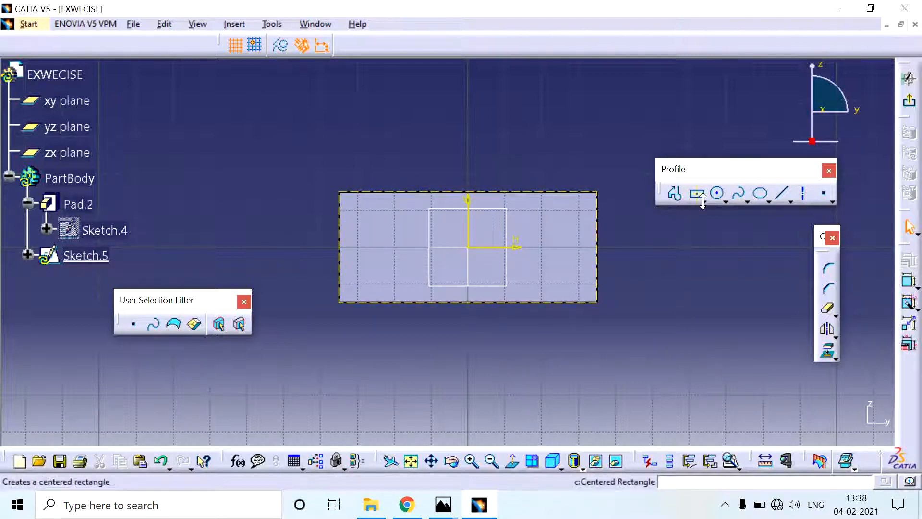
Draw a rectangle from the face's lower-left corner, about 21 mm wide and 12 mm high
{"action": "left_click", "coordinate": [703, 201]}
{"action": "left_click", "coordinate": [718, 214]}
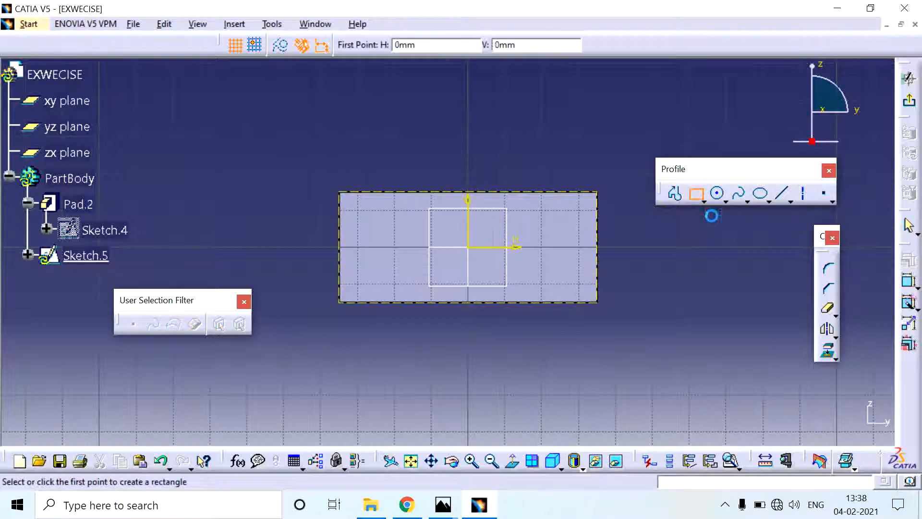
{"action": "left_click", "coordinate": [342, 302]}
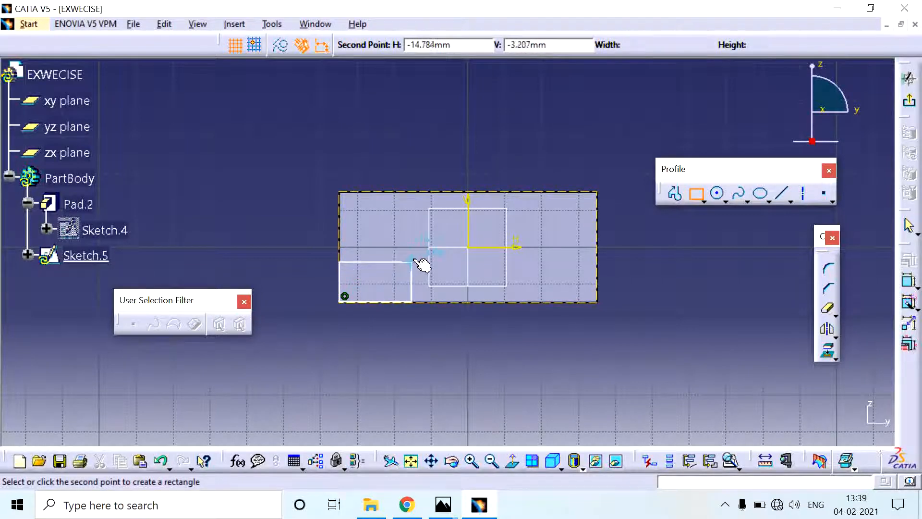
{"action": "left_click", "coordinate": [416, 255]}
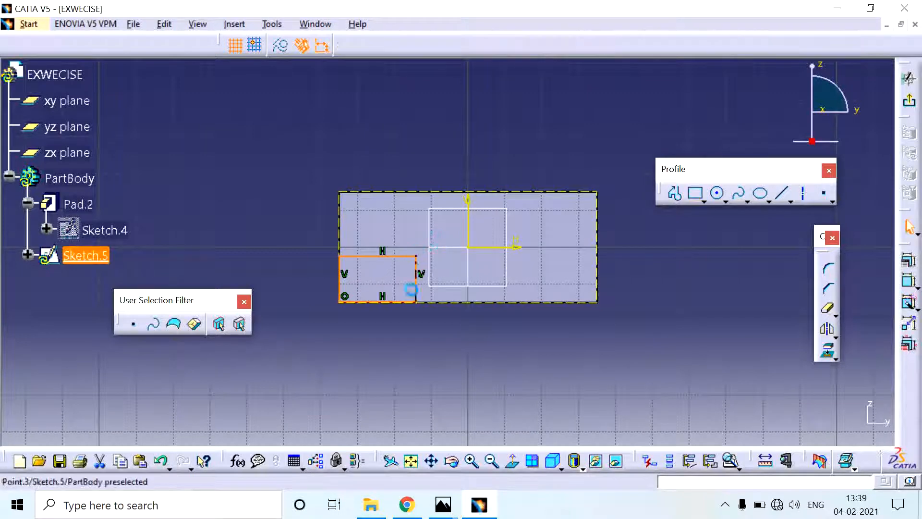
Draw a second rectangle from the face's lower-right corner, about 17 mm wide, its top level with the first rectangle
{"action": "left_click", "coordinate": [696, 194]}
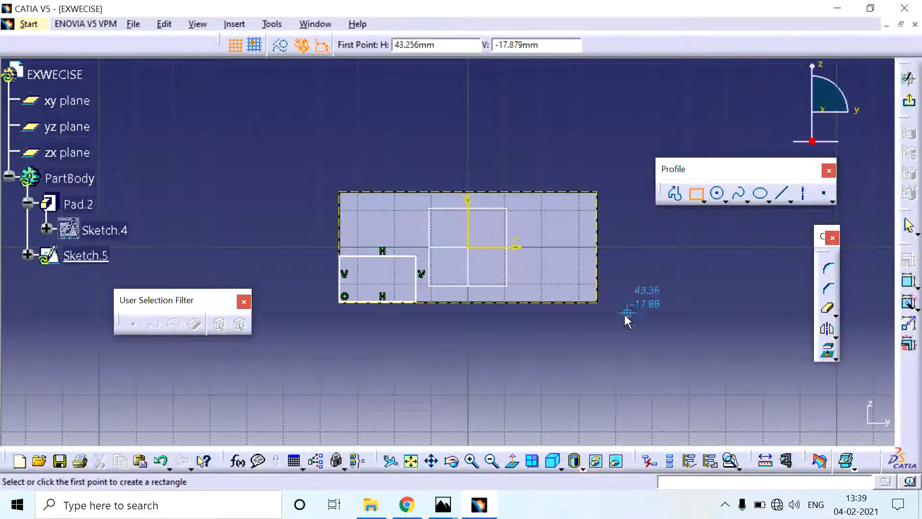
{"action": "left_click", "coordinate": [597, 302]}
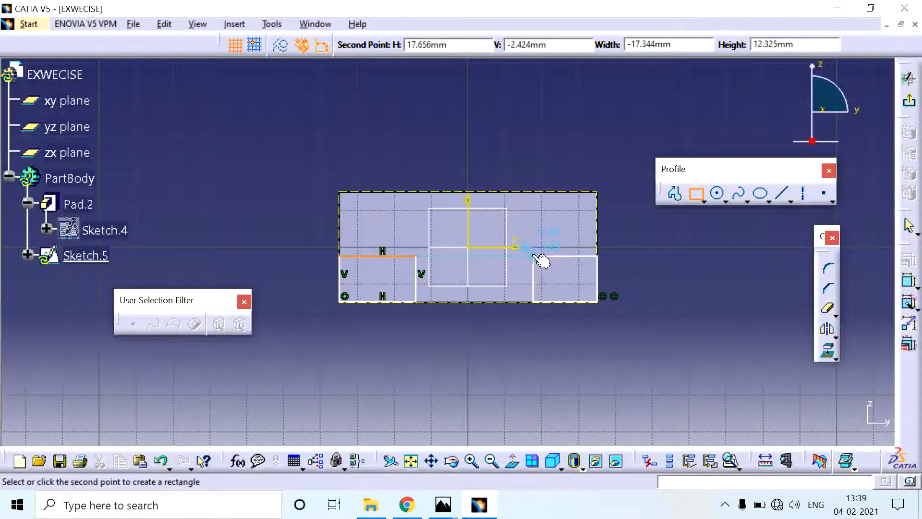
{"action": "left_click", "coordinate": [534, 256]}
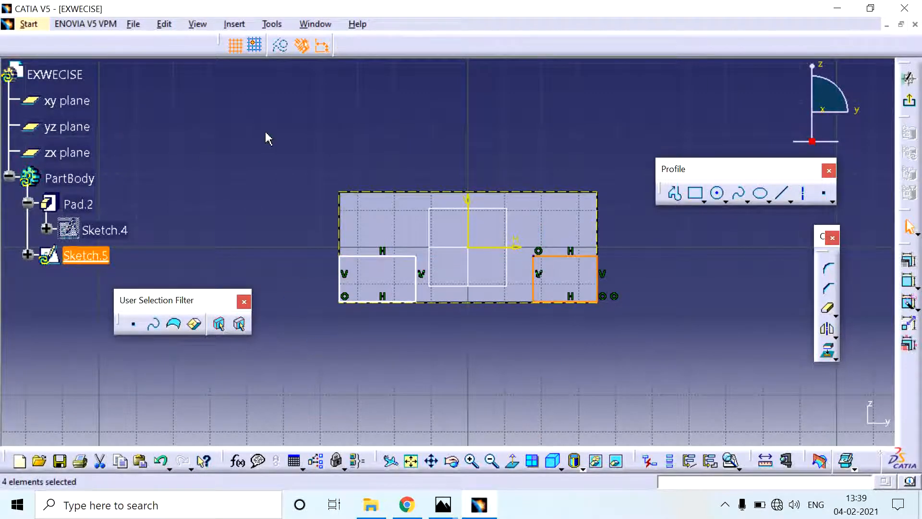
{"action": "left_click", "coordinate": [285, 348]}
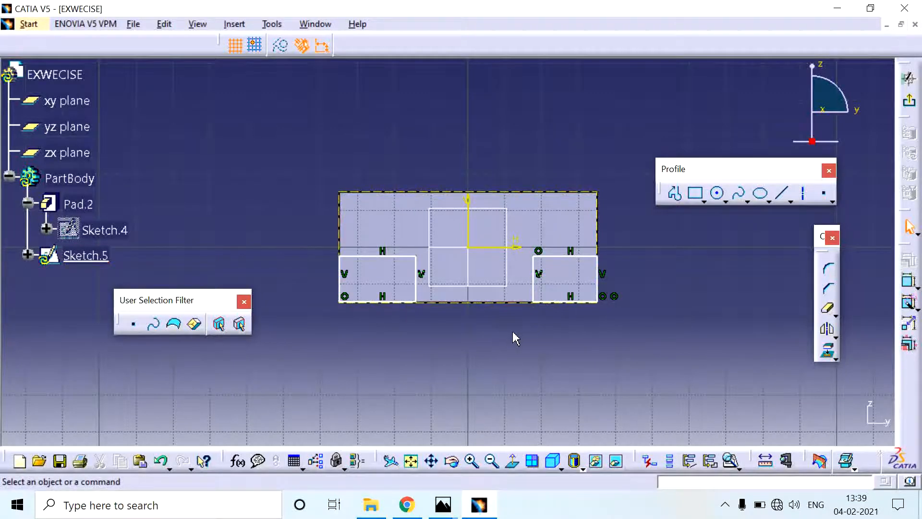
Dimension the left rectangle's width and set it to 20 mm
{"action": "left_click", "coordinate": [910, 285]}
{"action": "left_click", "coordinate": [381, 255]}
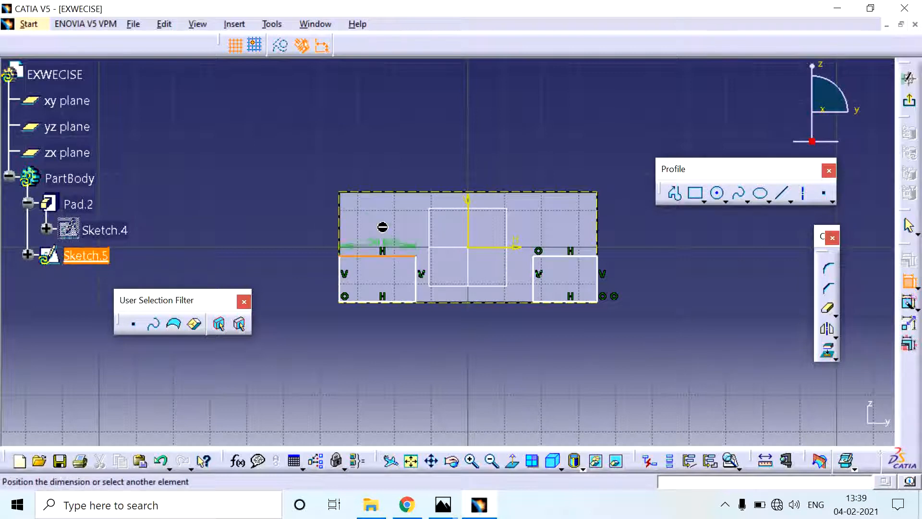
{"action": "left_click", "coordinate": [379, 219]}
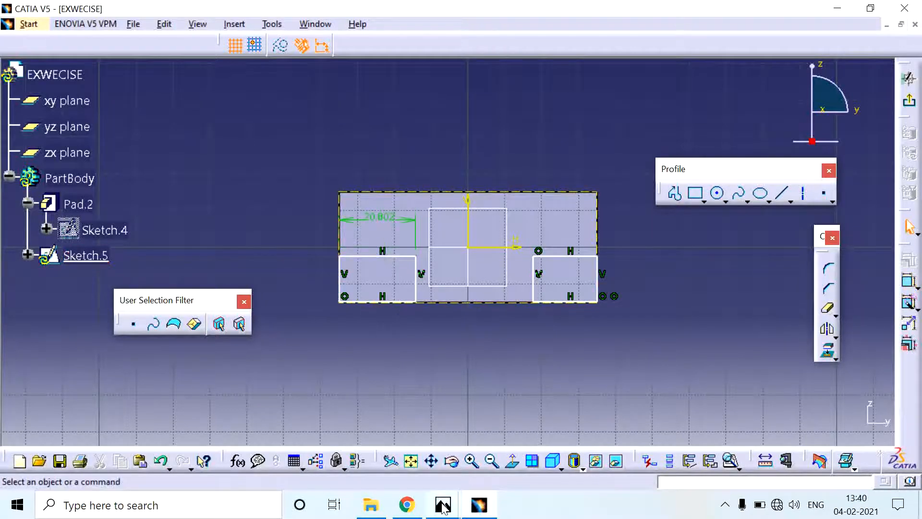
{"action": "mouse_move", "coordinate": [443, 504]}
{"action": "mouse_move", "coordinate": [577, 447]}
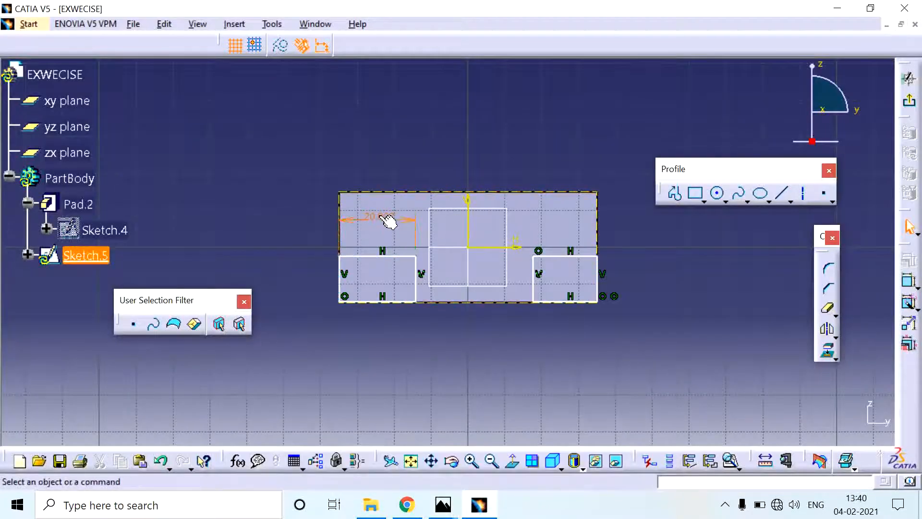
{"action": "double_click", "coordinate": [388, 221]}
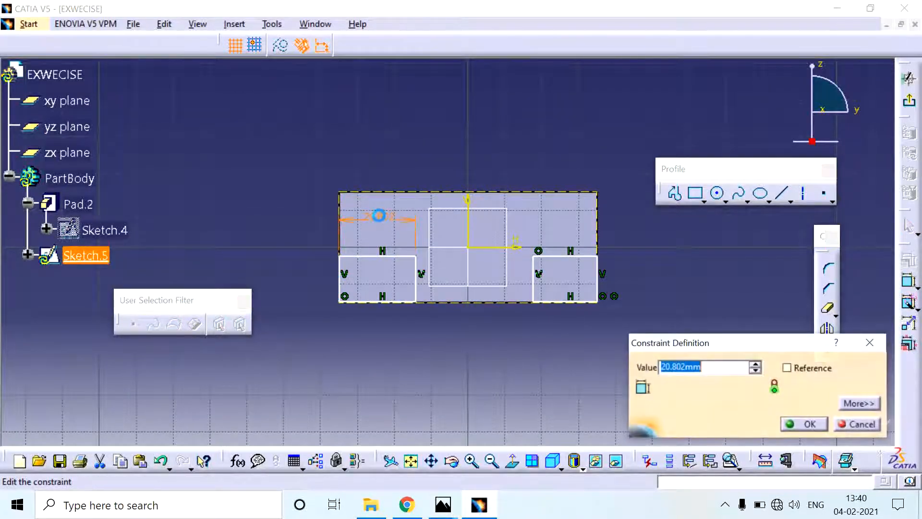
{"action": "type", "text": "20"}
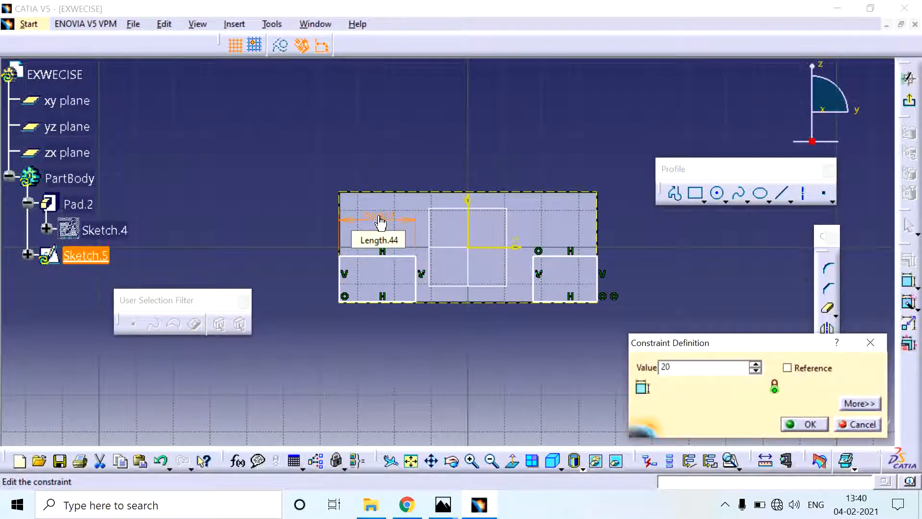
{"action": "key", "text": "Return"}
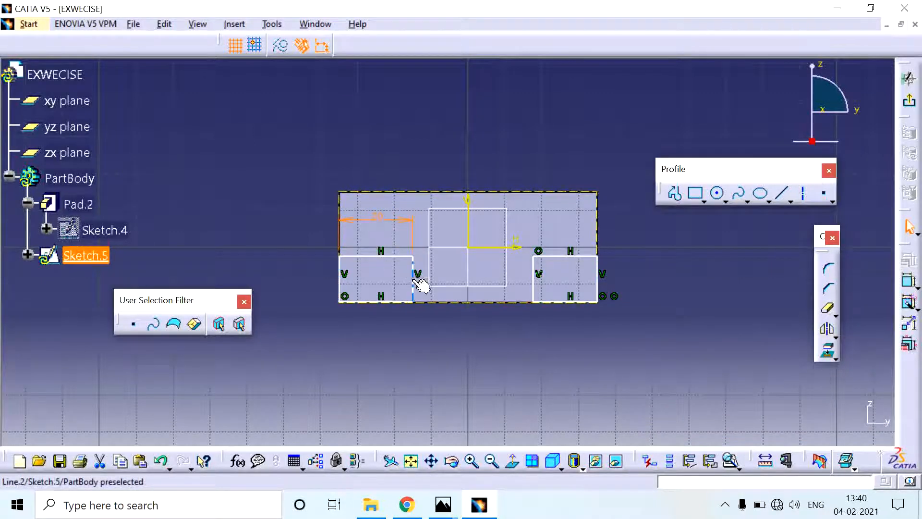
Dimension the left rectangle's height and set it to 30 mm
{"action": "left_click", "coordinate": [414, 283]}
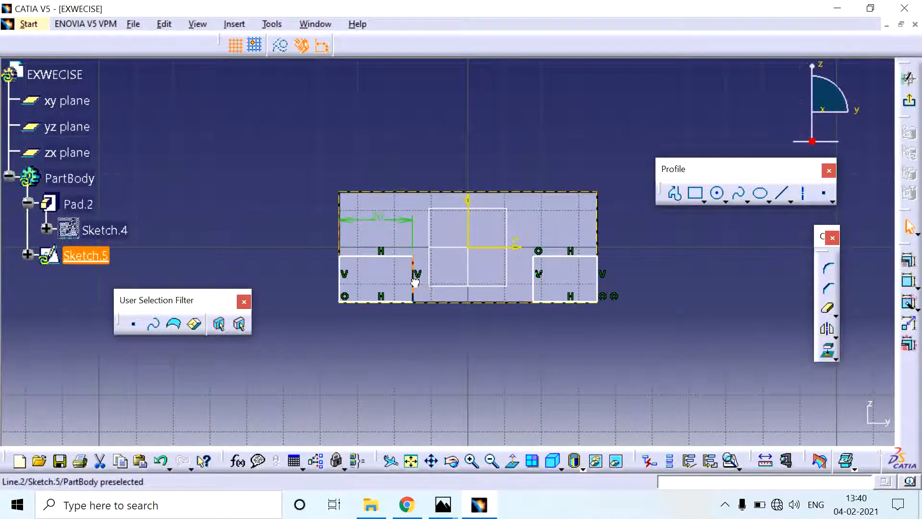
{"action": "left_click", "coordinate": [908, 281]}
{"action": "left_click", "coordinate": [451, 335]}
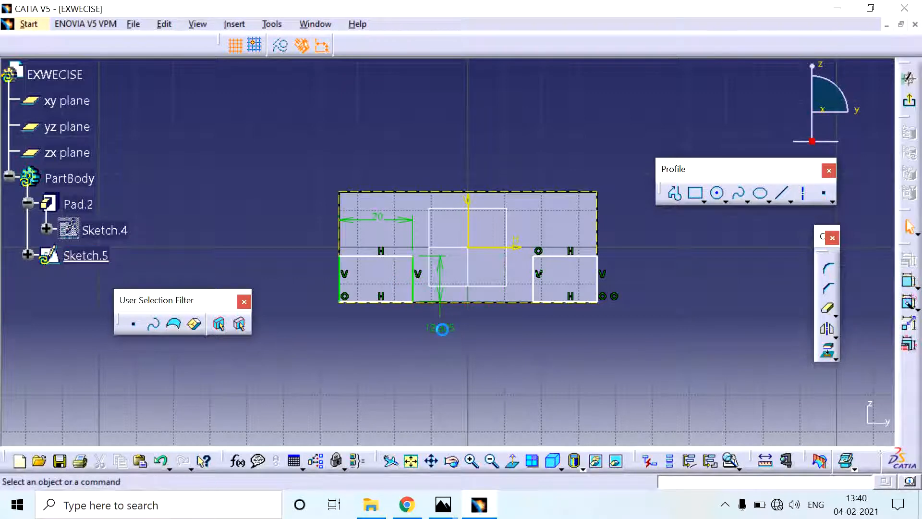
{"action": "double_click", "coordinate": [442, 328]}
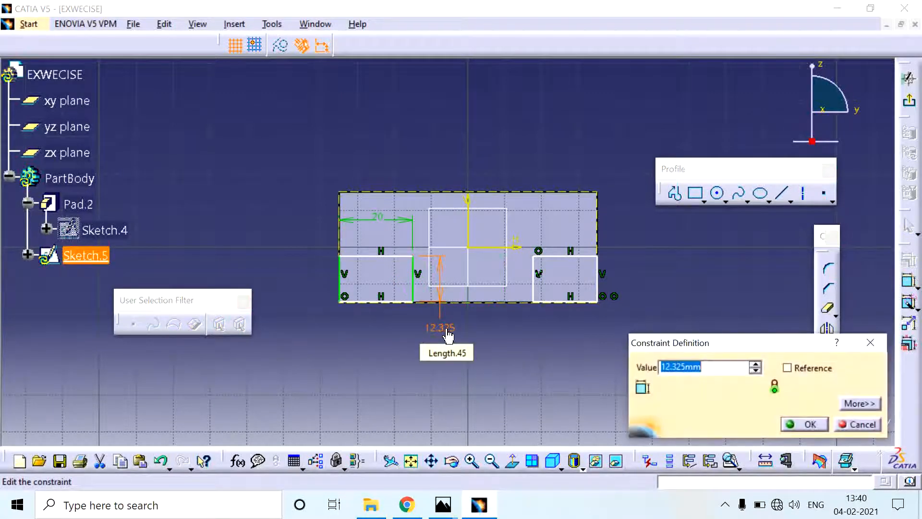
{"action": "type", "text": "30"}
{"action": "key", "text": "Return"}
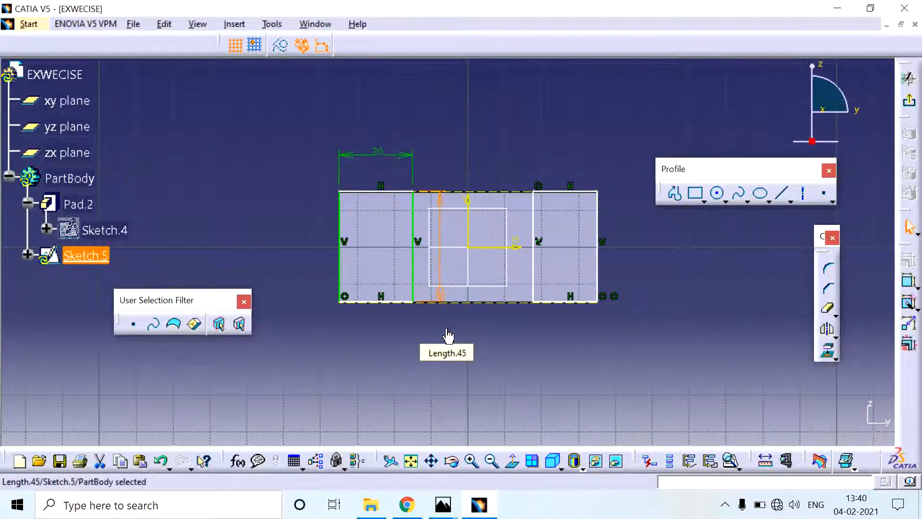
{"action": "left_click", "coordinate": [458, 367]}
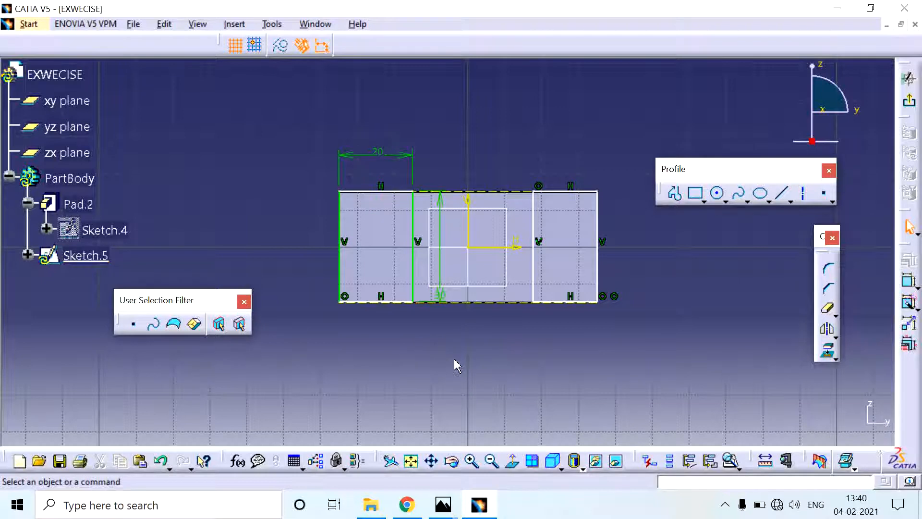
Set the left rectangle's width to 30 mm
{"action": "double_click", "coordinate": [380, 153]}
{"action": "type", "text": "30"}
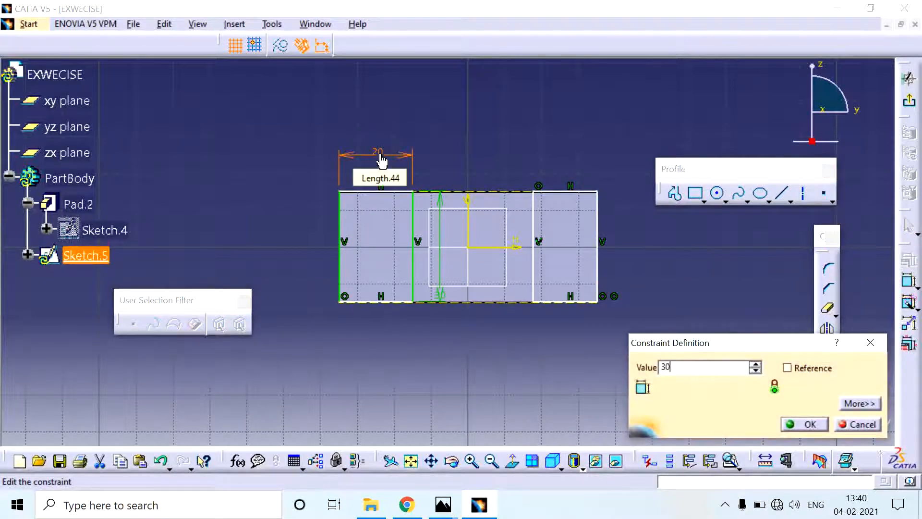
{"action": "key", "text": "Return"}
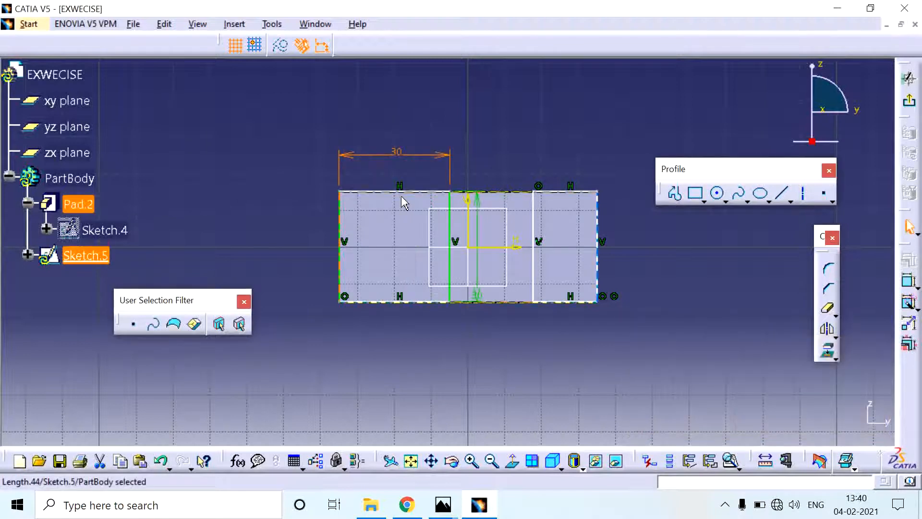
Set the left rectangle's height to 20 mm
{"action": "double_click", "coordinate": [481, 300]}
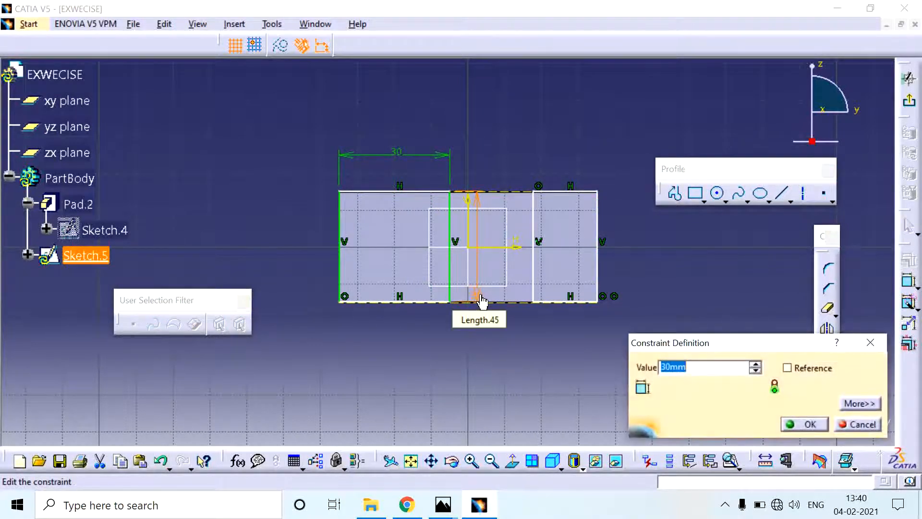
{"action": "key", "text": "Return"}
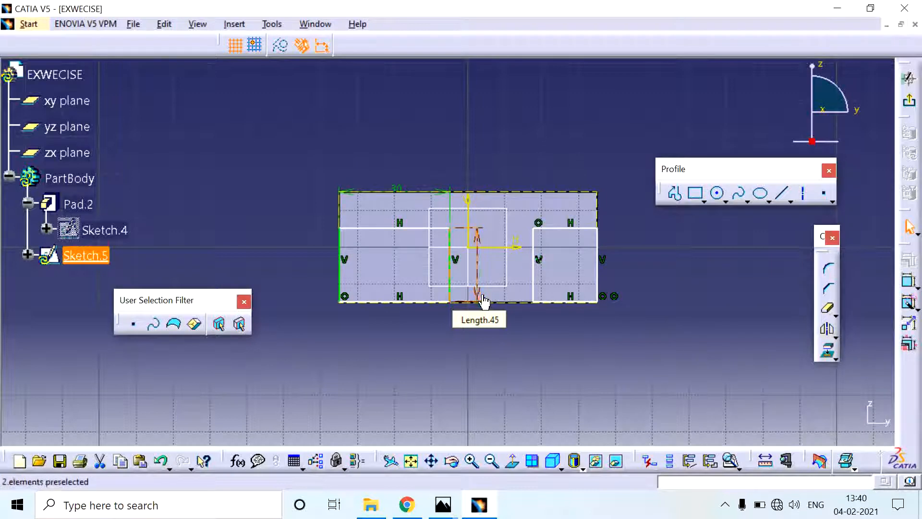
{"action": "left_click", "coordinate": [479, 346]}
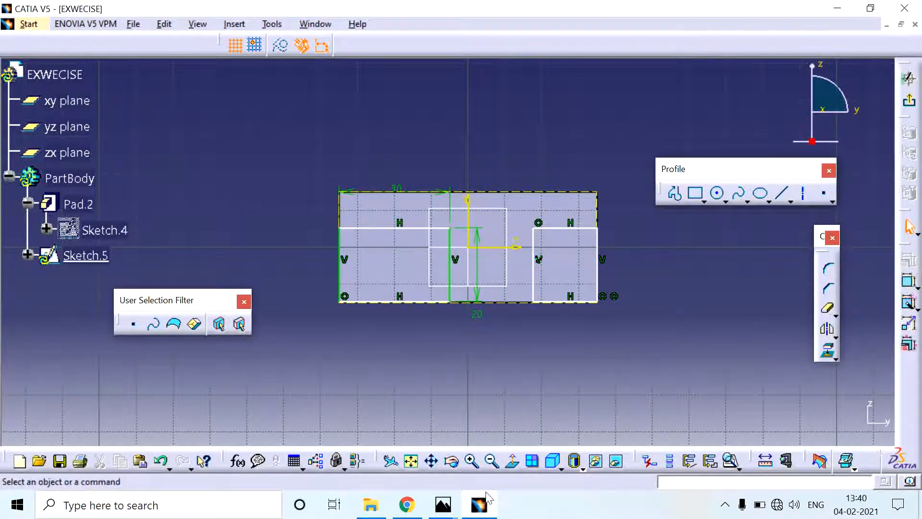
Check the block sizes in the reference isometric drawing and set the left rectangle's width back to 20 mm
{"action": "left_click", "coordinate": [446, 505]}
{"action": "left_click", "coordinate": [577, 448]}
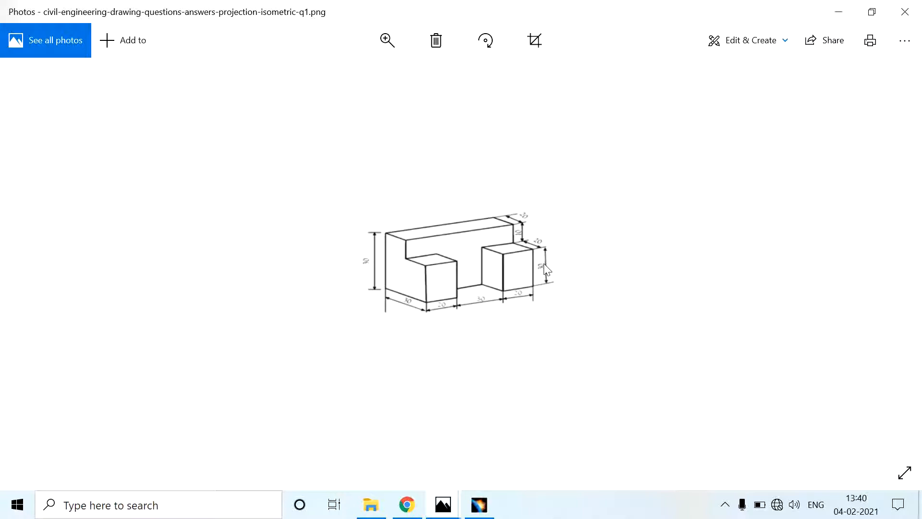
{"action": "scroll", "coordinate": [534, 262], "scroll_direction": "up", "scroll_amount": 2}
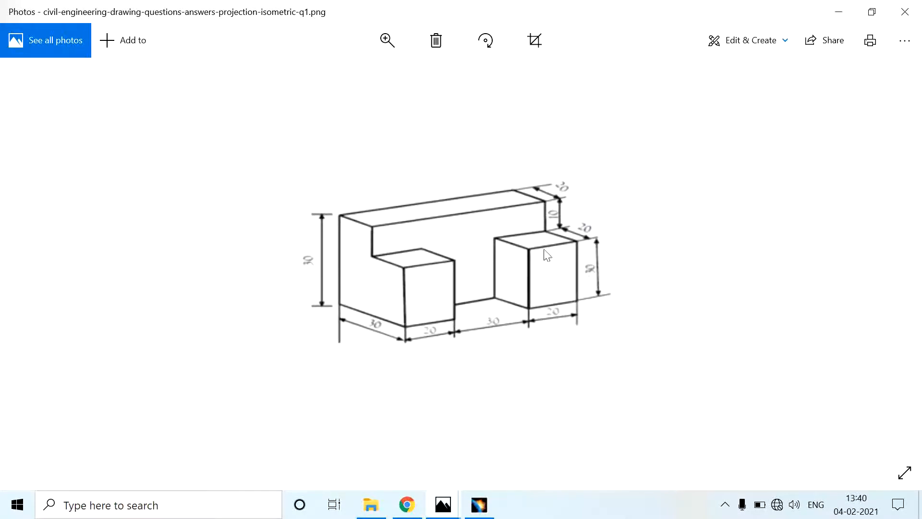
{"action": "left_click", "coordinate": [848, 11]}
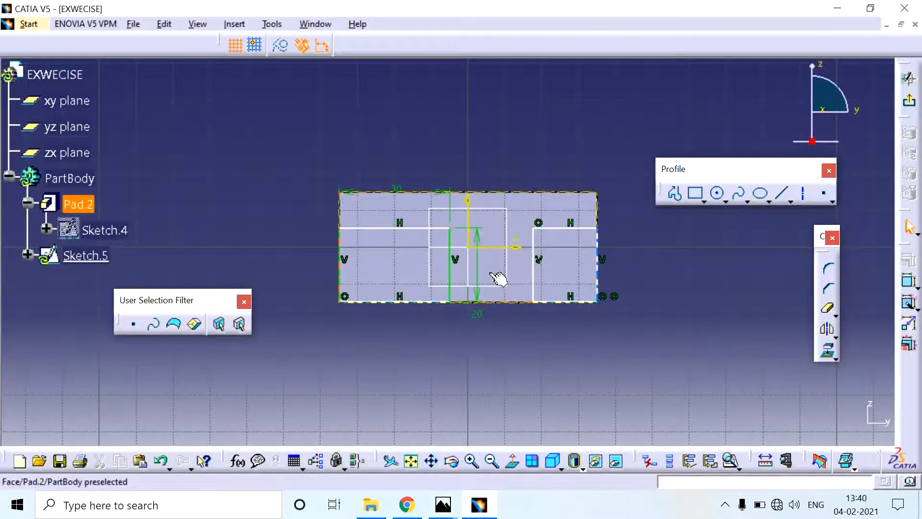
{"action": "double_click", "coordinate": [395, 188]}
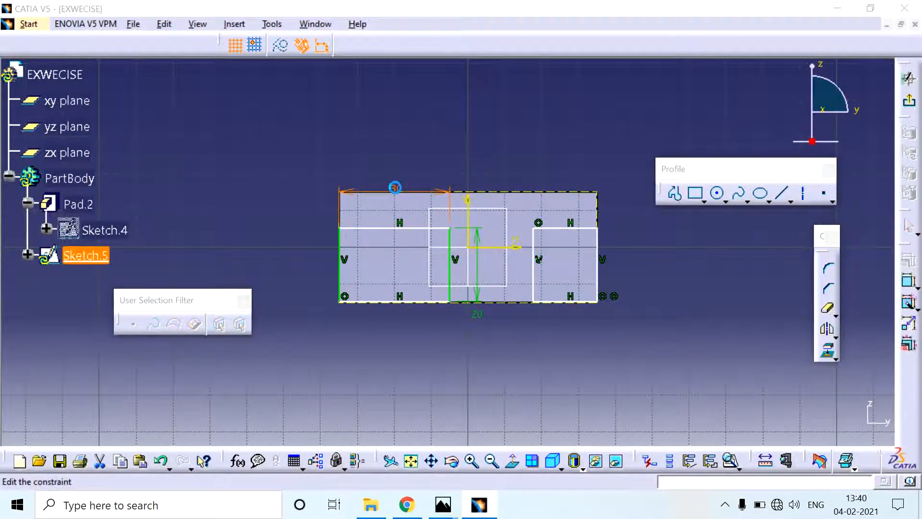
{"action": "type", "text": "20"}
{"action": "key", "text": "Return"}
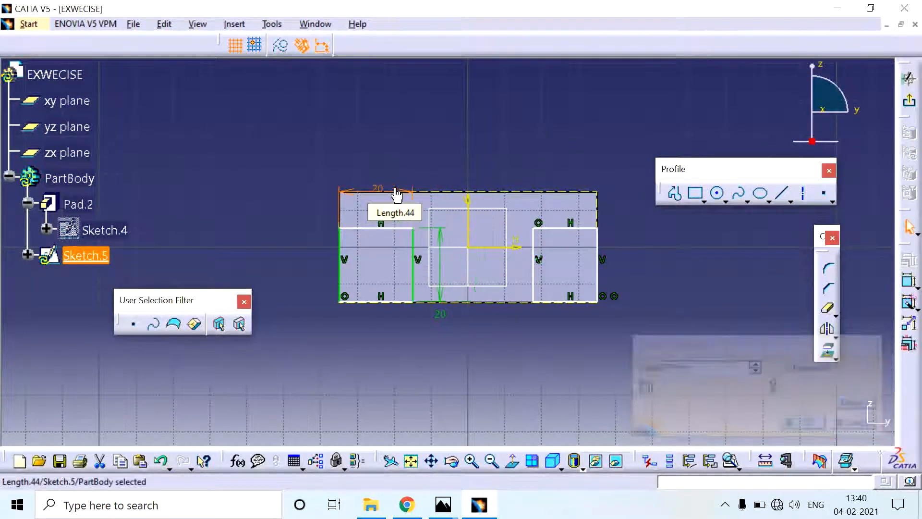
Dimension the right rectangle's width at 20 mm and exit the sketch
{"action": "left_click", "coordinate": [909, 281]}
{"action": "left_click", "coordinate": [580, 229]}
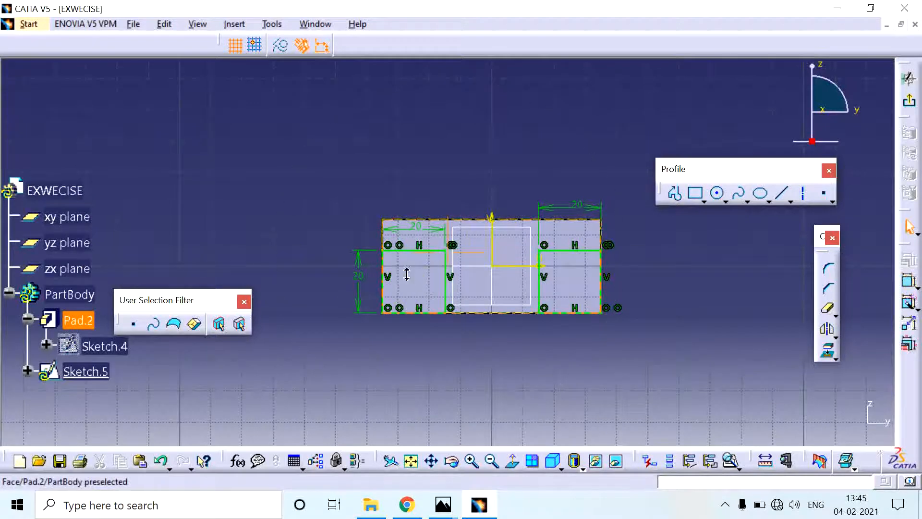
{"action": "middle_click_drag", "start_coordinate": [405, 274], "coordinate": [392, 188], "text": "ctrl"}
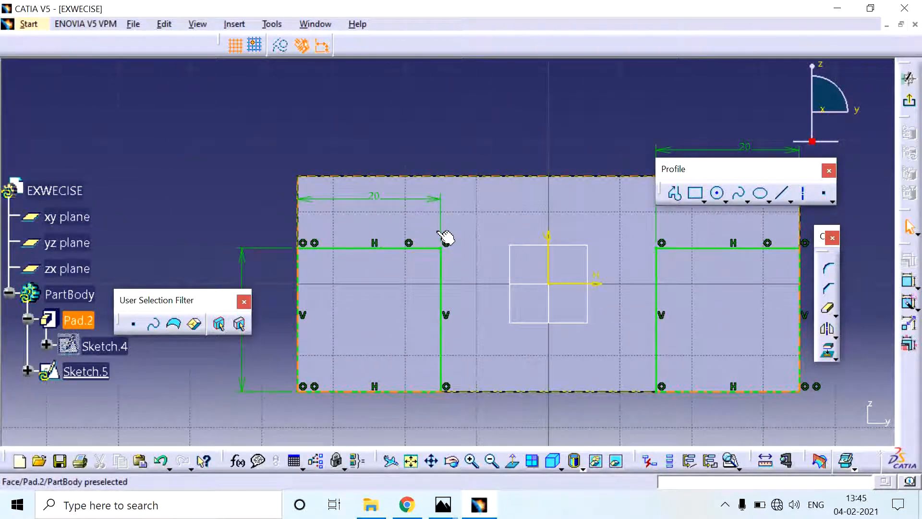
{"action": "middle_click_drag", "start_coordinate": [453, 315], "coordinate": [456, 353], "text": "ctrl"}
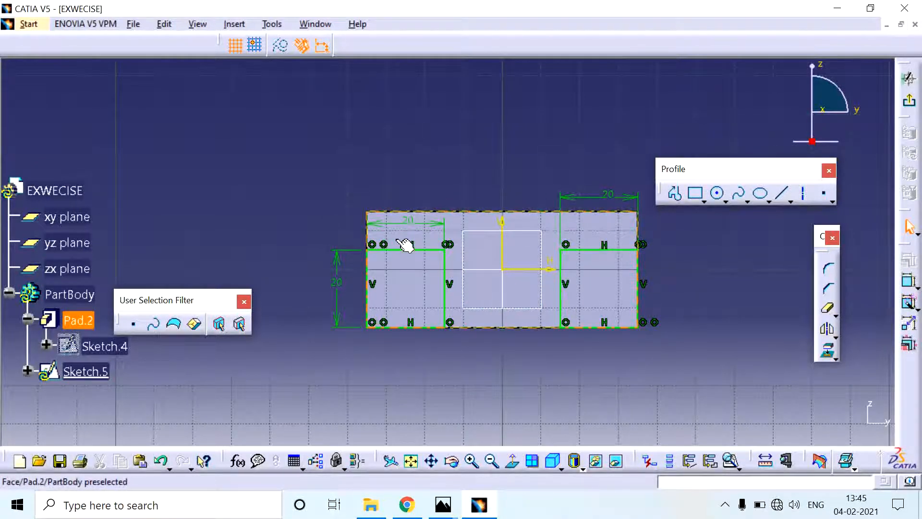
{"action": "left_click", "coordinate": [416, 224]}
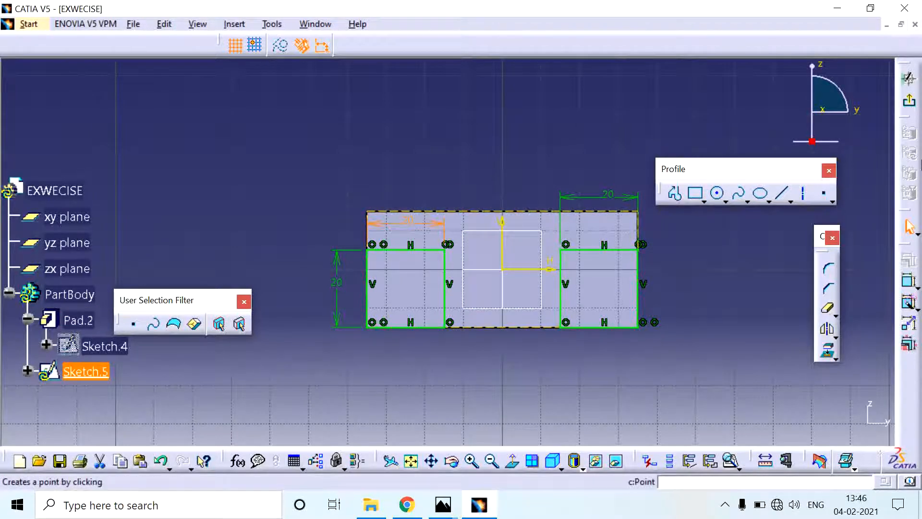
{"action": "left_click", "coordinate": [910, 102]}
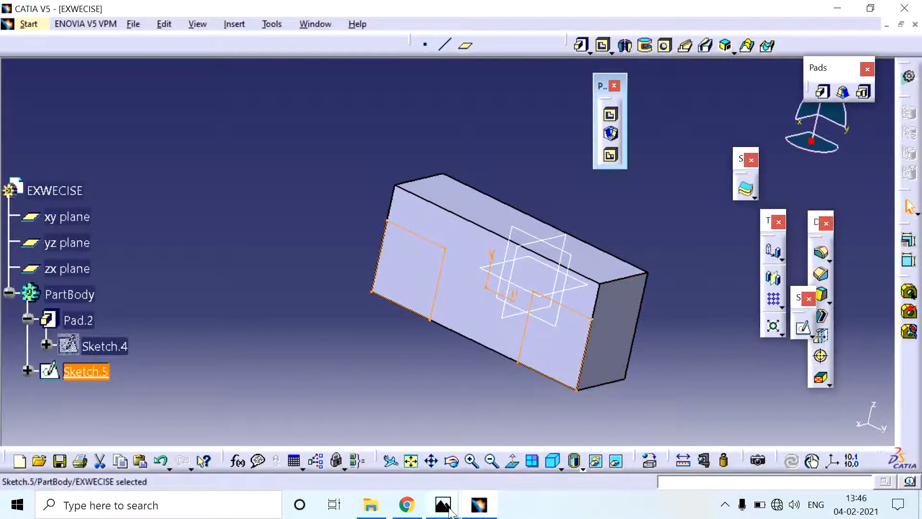
Pad the two-rectangle sketch 20 mm outward from the block's front face
{"action": "mouse_move", "coordinate": [450, 511]}
{"action": "mouse_move", "coordinate": [578, 473]}
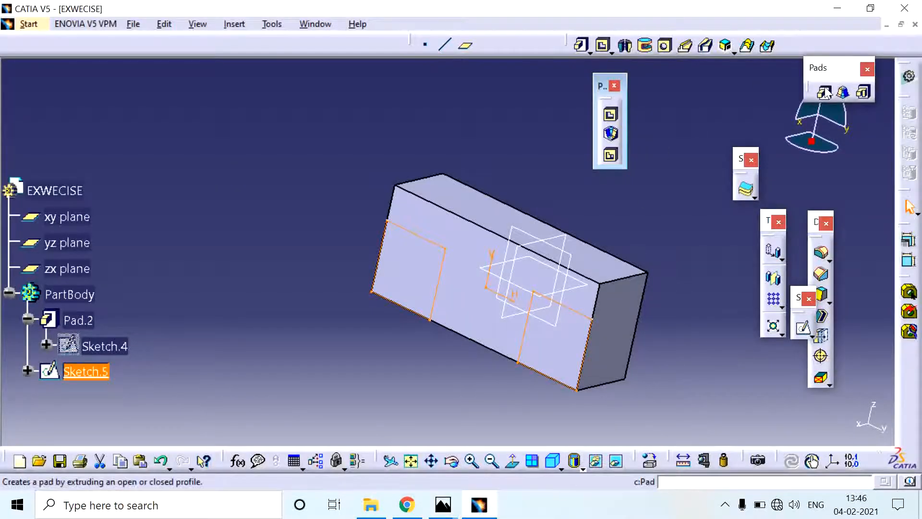
{"action": "left_click", "coordinate": [823, 91]}
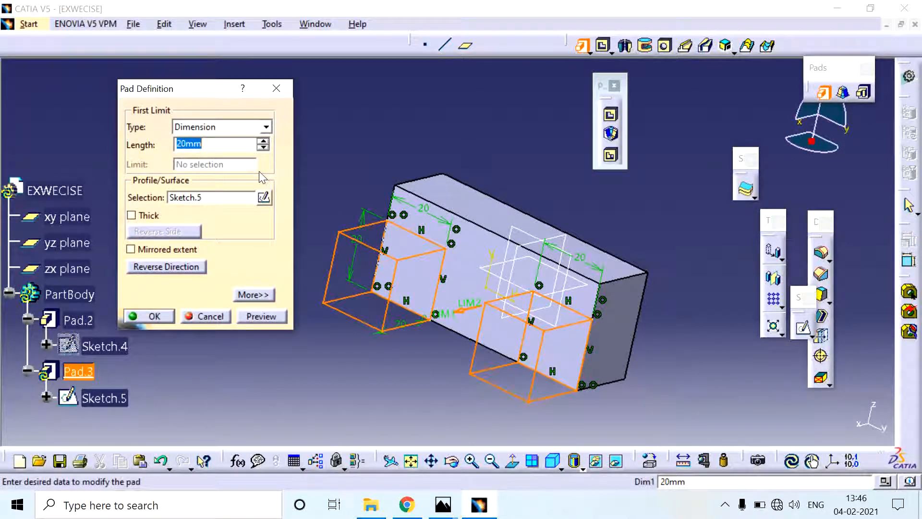
{"action": "key", "text": "Return"}
{"action": "left_click", "coordinate": [252, 194]}
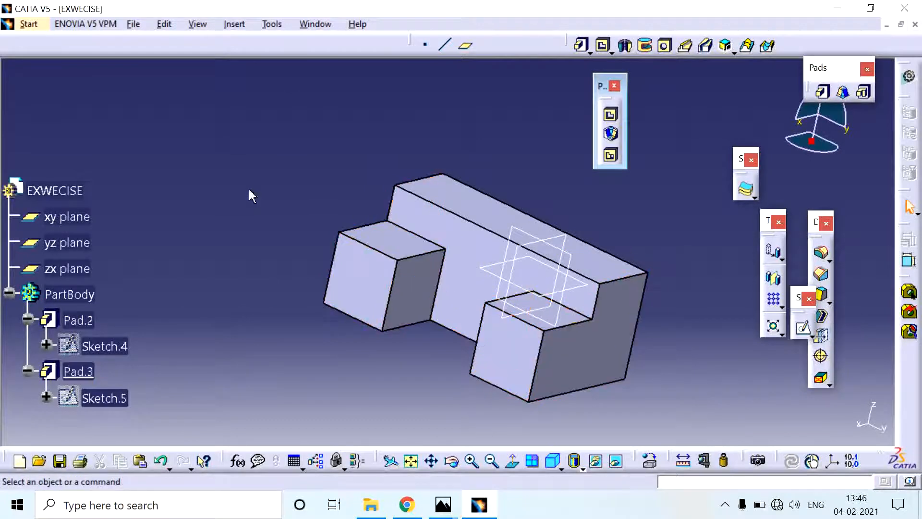
Undo the pad of the two rectangles, keeping their sketch on the base block
{"action": "middle_click_drag", "start_coordinate": [436, 275], "coordinate": [509, 317]}
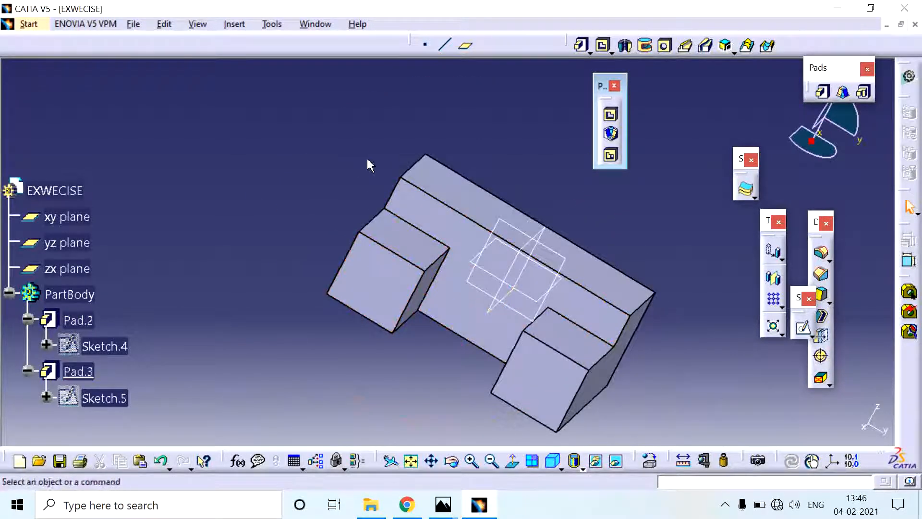
{"action": "left_click", "coordinate": [404, 237]}
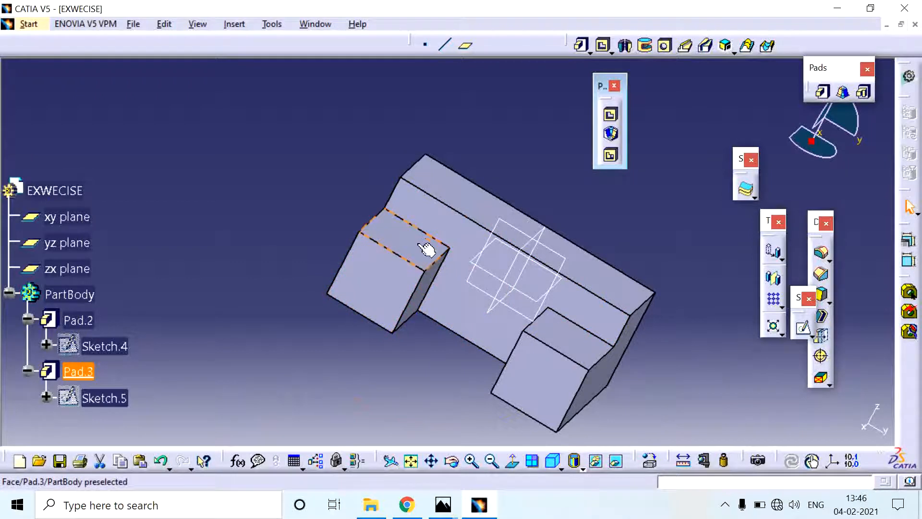
{"action": "key", "text": "ctrl+z"}
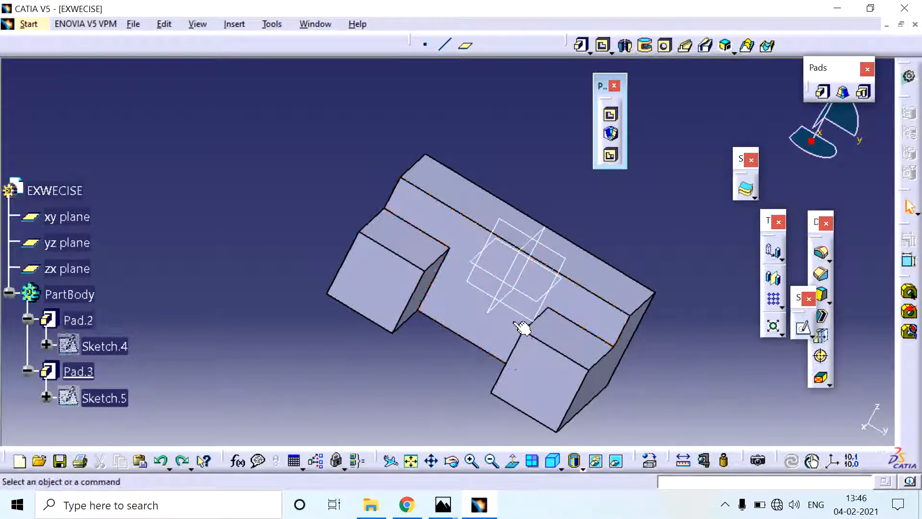
{"action": "key", "text": "ctrl+z"}
{"action": "key", "text": "ctrl+y"}
{"action": "key", "text": "ctrl+z"}
{"action": "key", "text": "ctrl+z"}
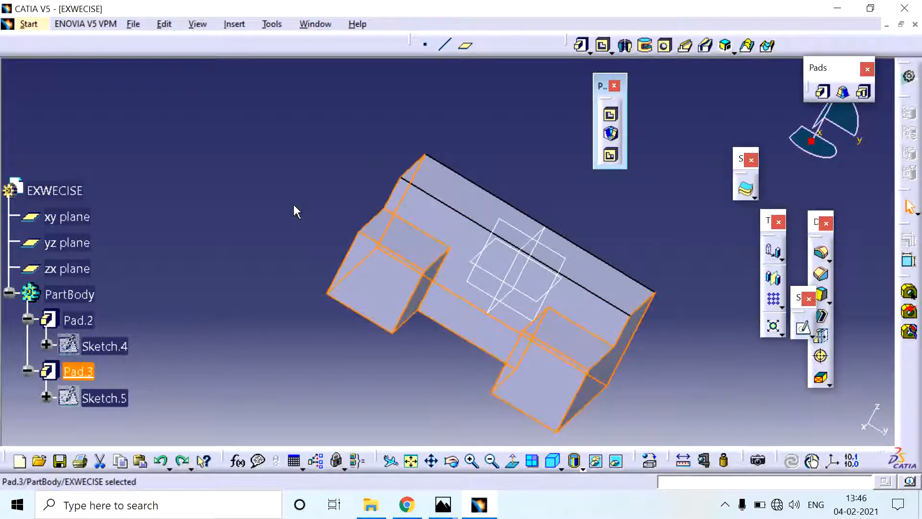
{"action": "key", "text": "ctrl+z"}
{"action": "left_click", "coordinate": [295, 207]}
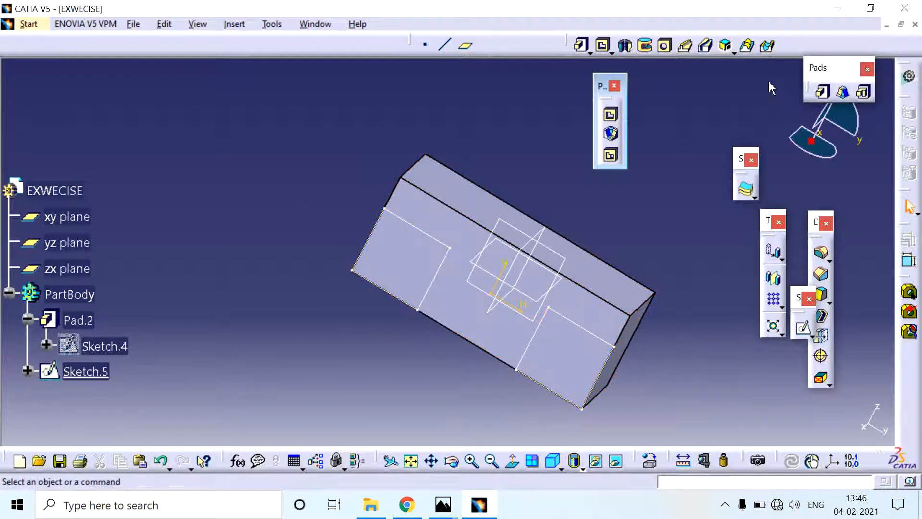
Create a multi-pad from the two-rectangle sketch on the front face, giving the first domain, the right rectangle, a 30 mm length
{"action": "left_click", "coordinate": [104, 373]}
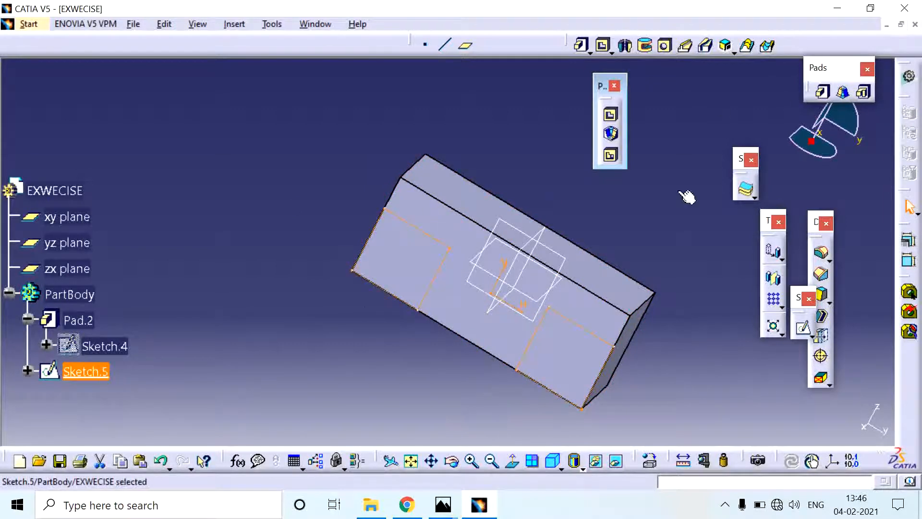
{"action": "left_click", "coordinate": [864, 93]}
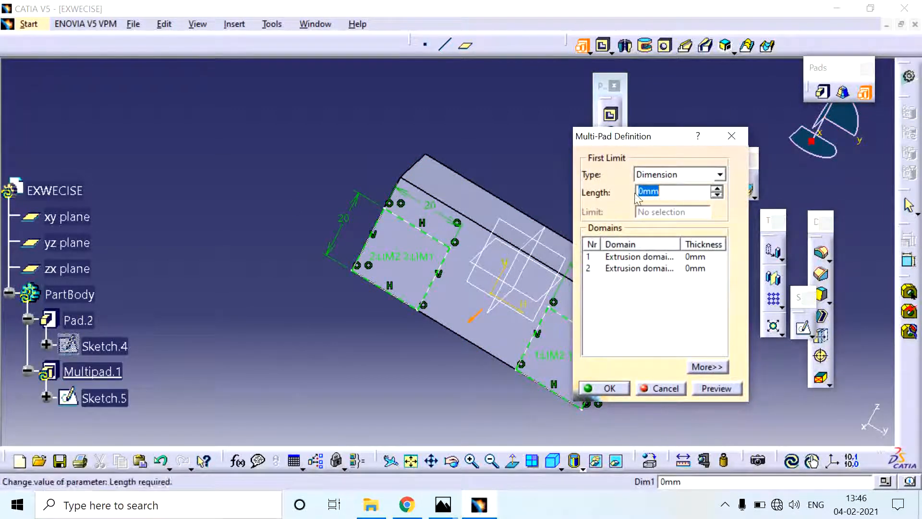
{"action": "left_click", "coordinate": [646, 257]}
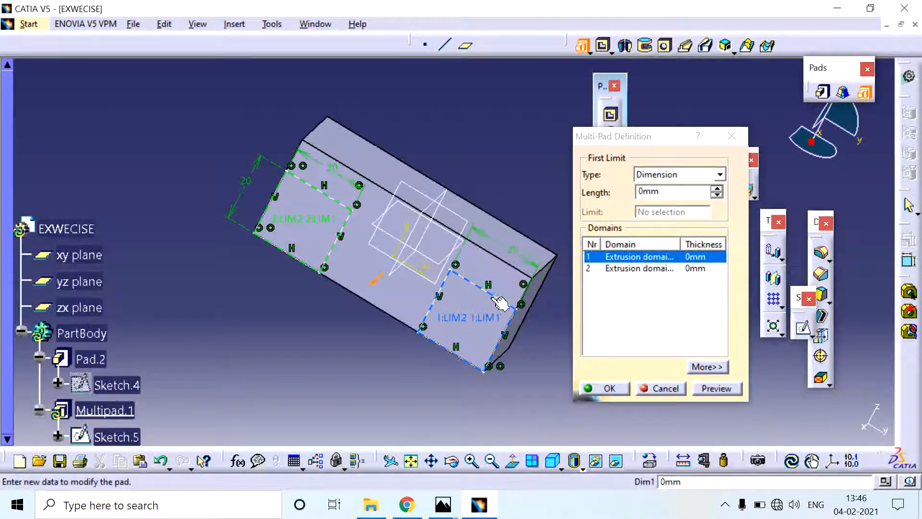
{"action": "left_click", "coordinate": [650, 192]}
{"action": "left_click_drag", "start_coordinate": [663, 191], "coordinate": [585, 192]}
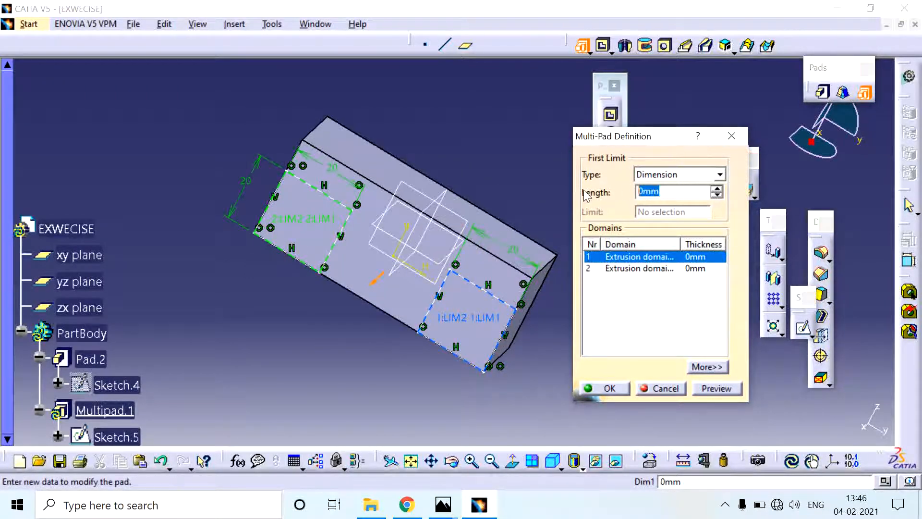
{"action": "type", "text": "50"}
{"action": "key", "text": "Return"}
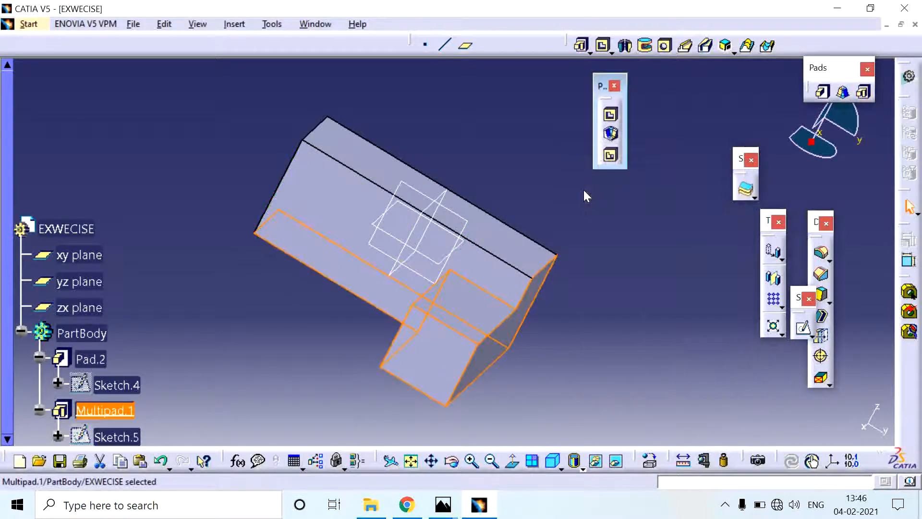
Edit the multi-pad and set the second domain, the left rectangle, to a length of 10 mm
{"action": "double_click", "coordinate": [105, 411]}
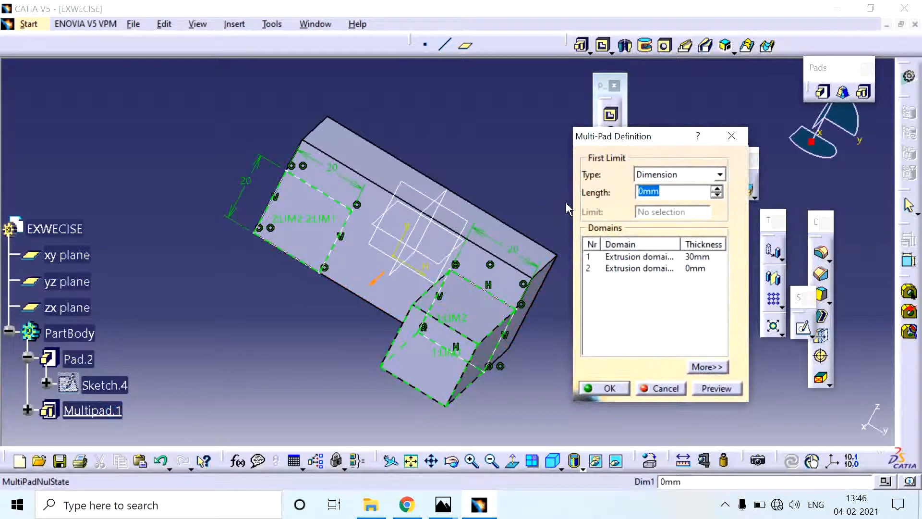
{"action": "left_click", "coordinate": [629, 268]}
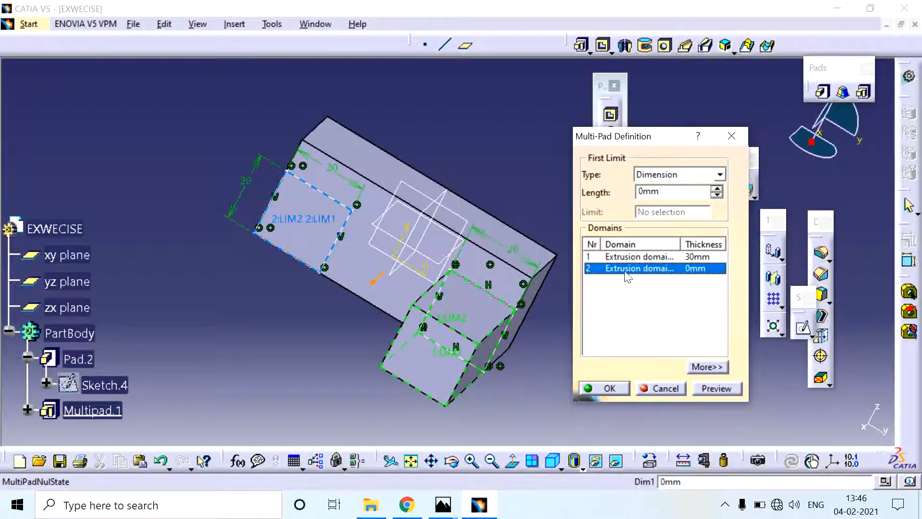
{"action": "left_click_drag", "start_coordinate": [669, 190], "coordinate": [618, 184]}
{"action": "type", "text": "10"}
{"action": "left_click", "coordinate": [735, 390]}
{"action": "left_click", "coordinate": [618, 389]}
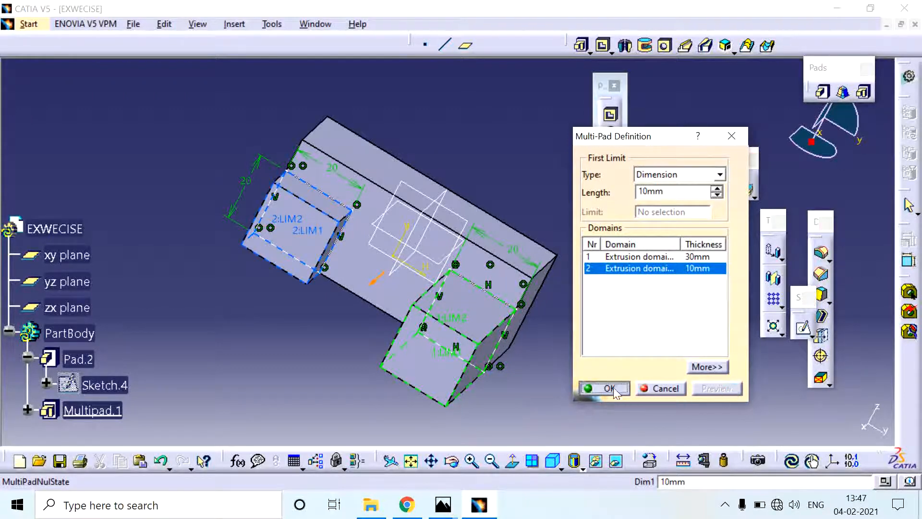
Examine the two front projections and the block face between them from several angles
{"action": "middle_click_drag", "start_coordinate": [454, 333], "coordinate": [539, 127]}
{"action": "middle_click_drag", "start_coordinate": [397, 255], "coordinate": [332, 365]}
{"action": "middle_click_drag", "start_coordinate": [452, 331], "coordinate": [318, 339]}
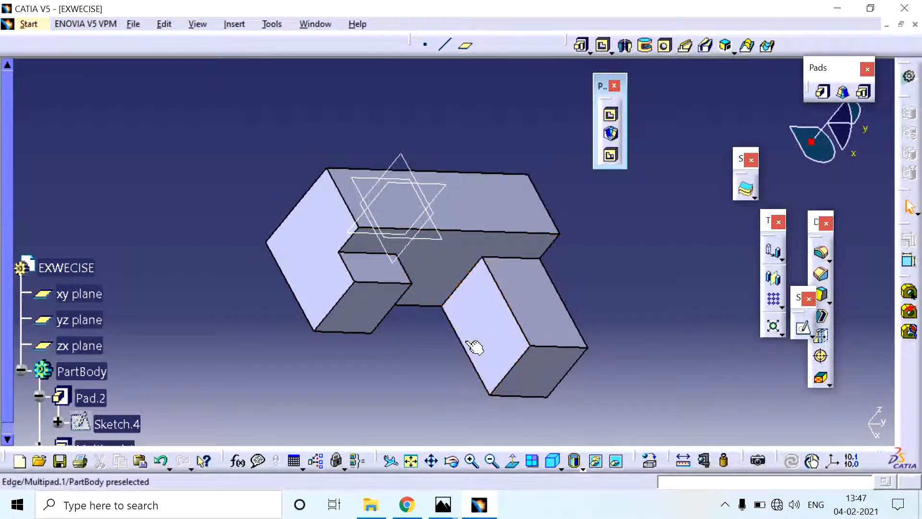
{"action": "middle_click_drag", "start_coordinate": [470, 292], "coordinate": [436, 215]}
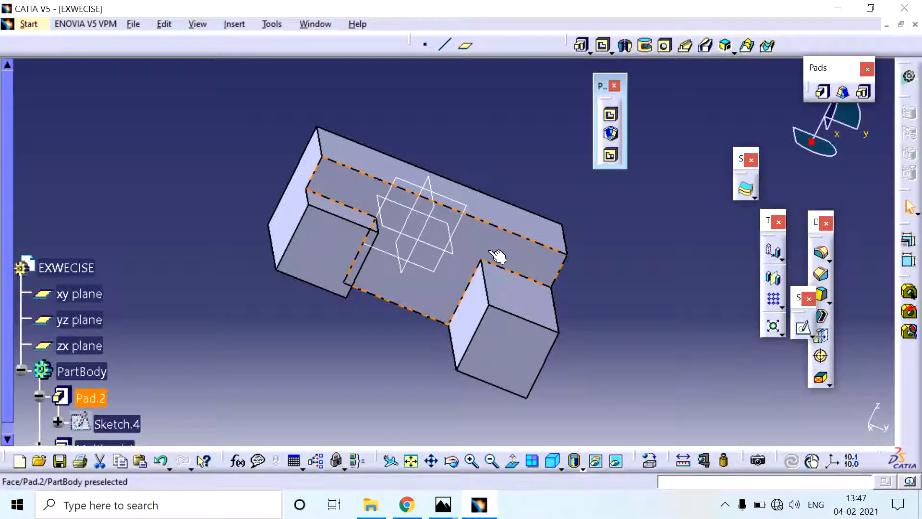
{"action": "left_click", "coordinate": [509, 244]}
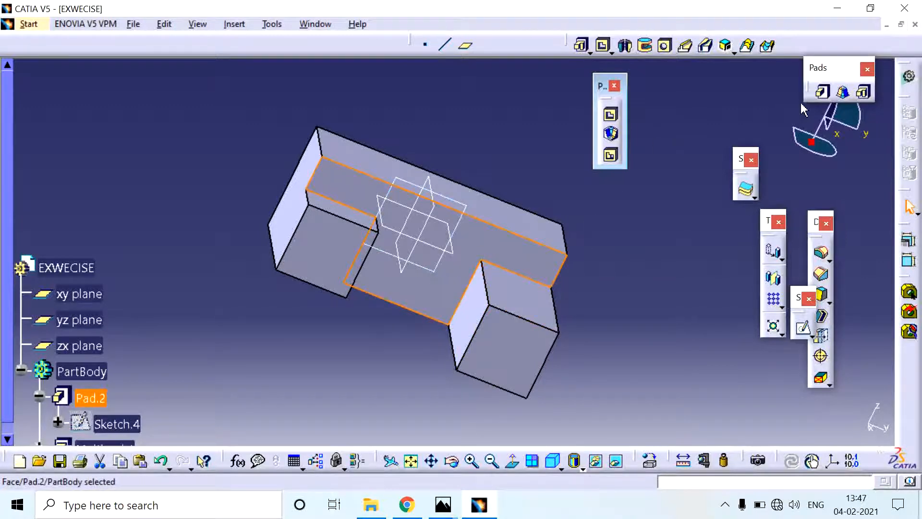
{"action": "middle_click_drag", "start_coordinate": [354, 313], "coordinate": [296, 268]}
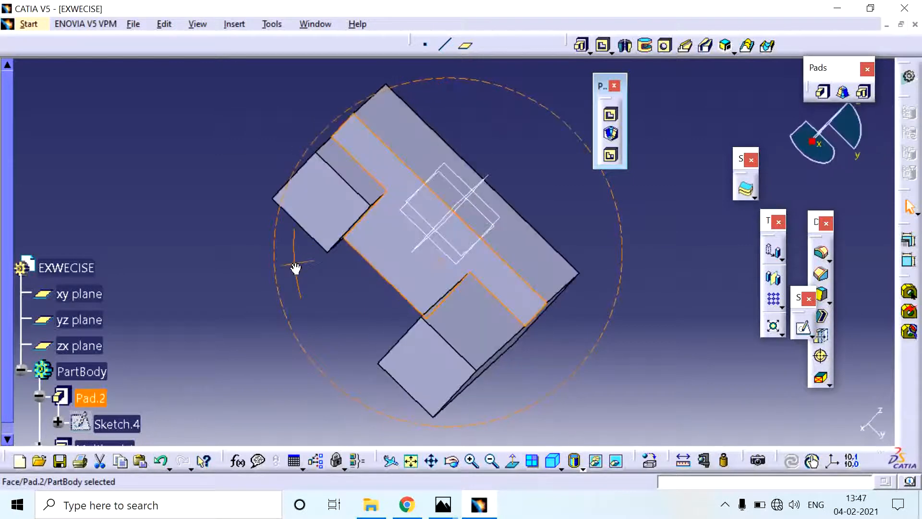
{"action": "middle_click_drag", "start_coordinate": [527, 301], "coordinate": [405, 335]}
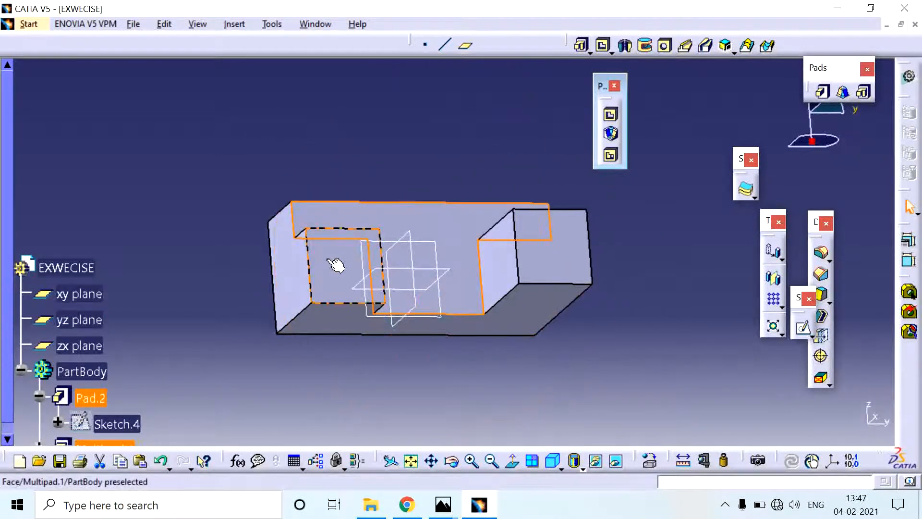
Edit the multi-pad and set the left rectangle's domain to a length of 30 mm
{"action": "scroll", "coordinate": [145, 399], "scroll_direction": "down", "scroll_amount": 3}
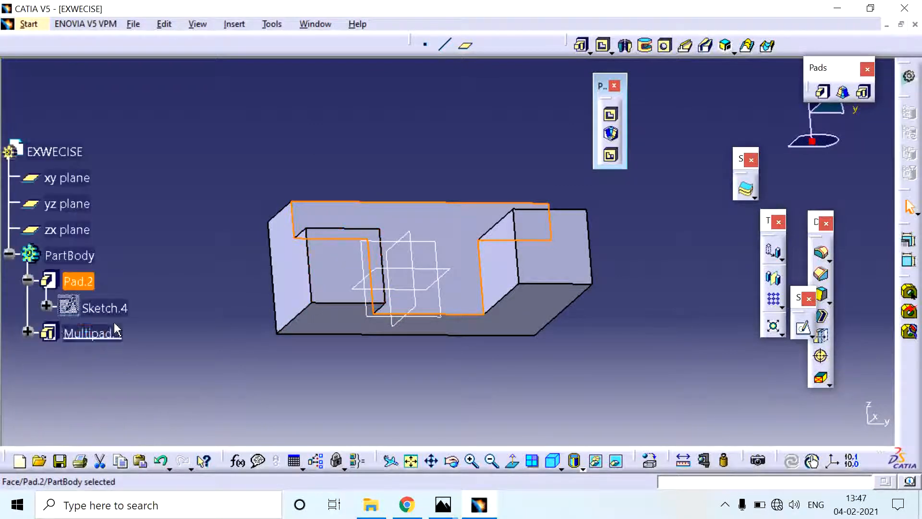
{"action": "double_click", "coordinate": [91, 333]}
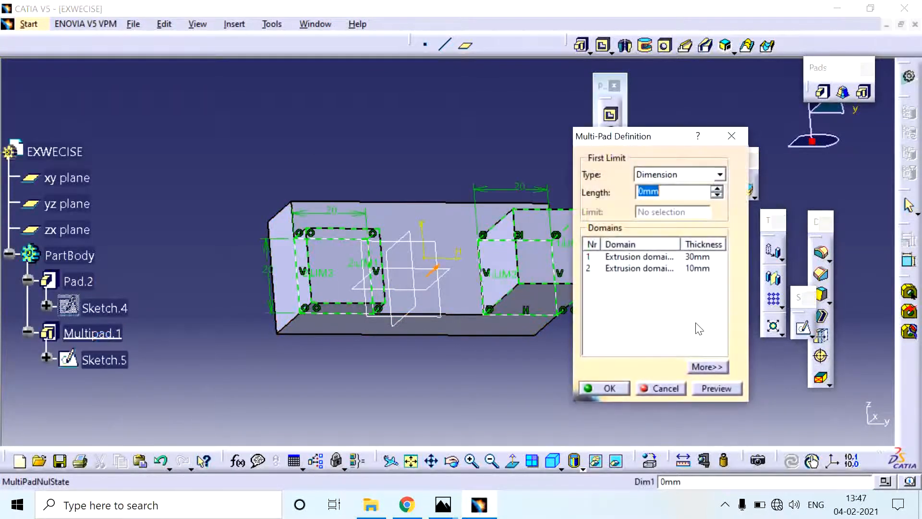
{"action": "left_click", "coordinate": [696, 270]}
{"action": "double_click", "coordinate": [678, 192]}
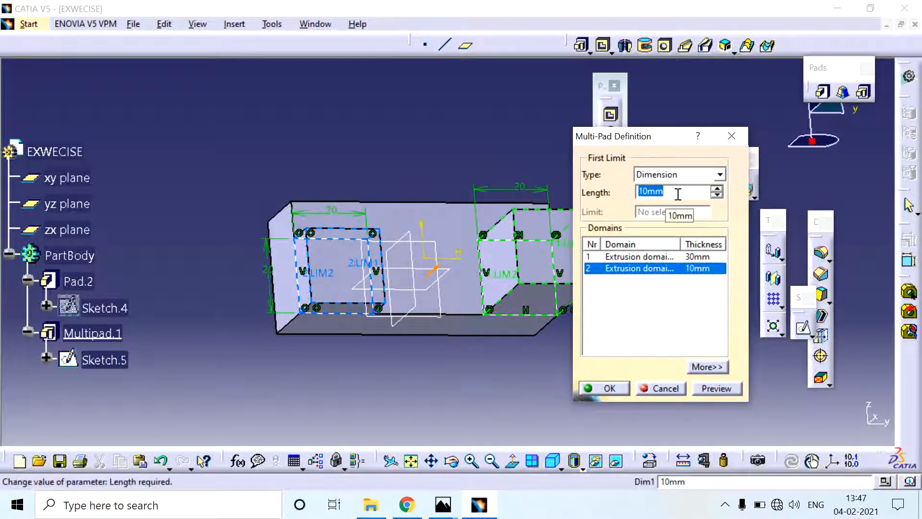
{"action": "type", "text": "30"}
{"action": "left_click", "coordinate": [716, 387]}
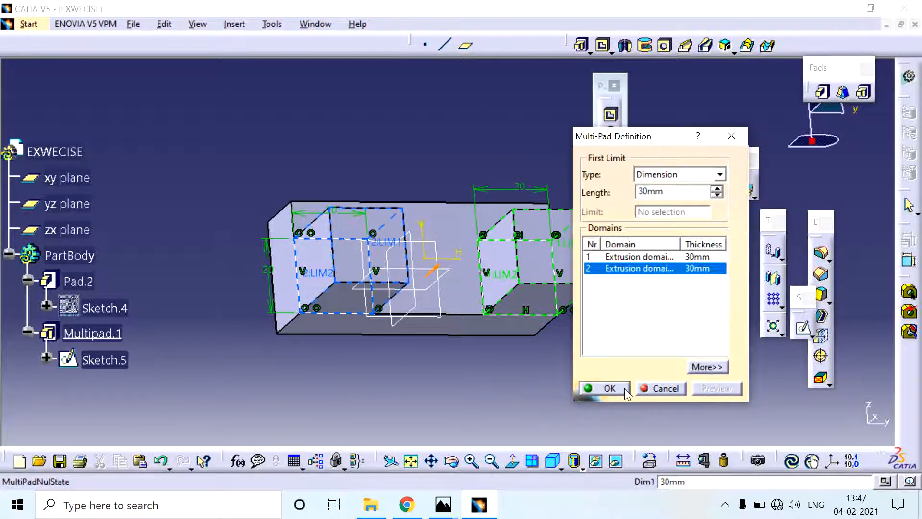
{"action": "left_click", "coordinate": [609, 388]}
{"action": "middle_click_drag", "start_coordinate": [483, 265], "coordinate": [442, 346]}
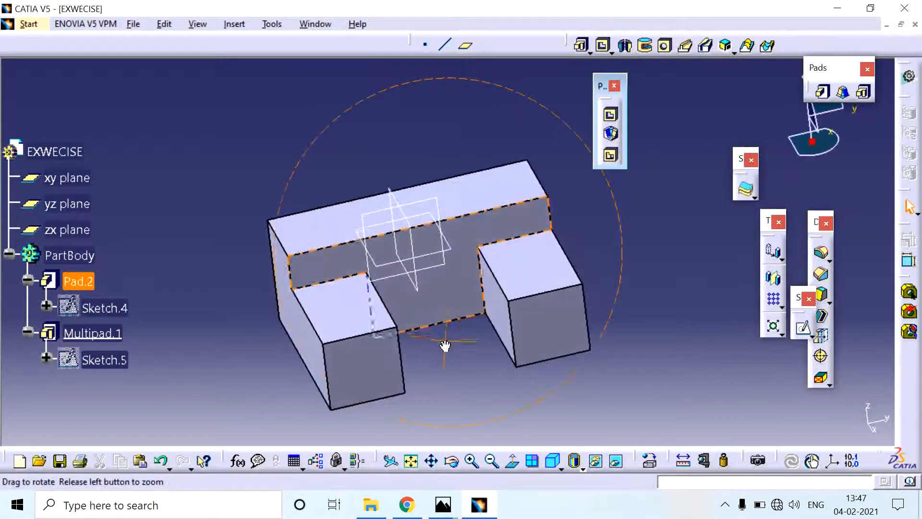
{"action": "left_click", "coordinate": [554, 339]}
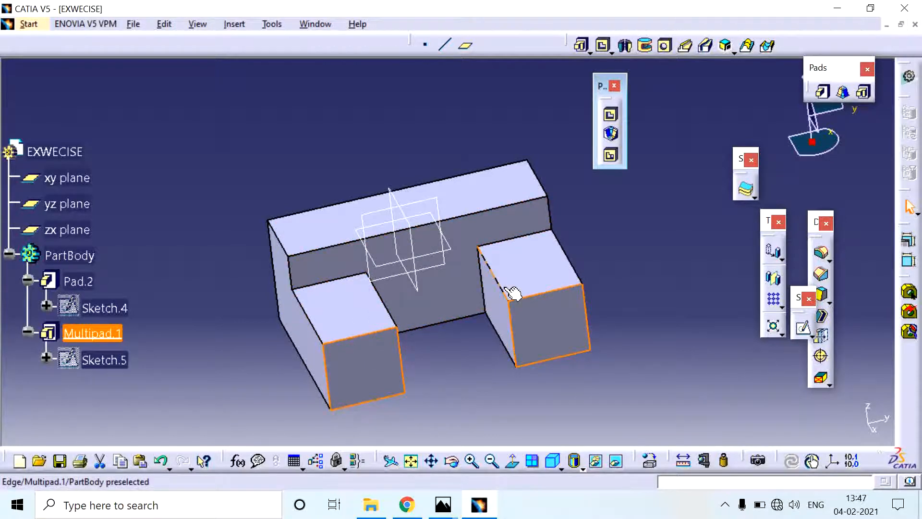
{"action": "left_click", "coordinate": [485, 229]}
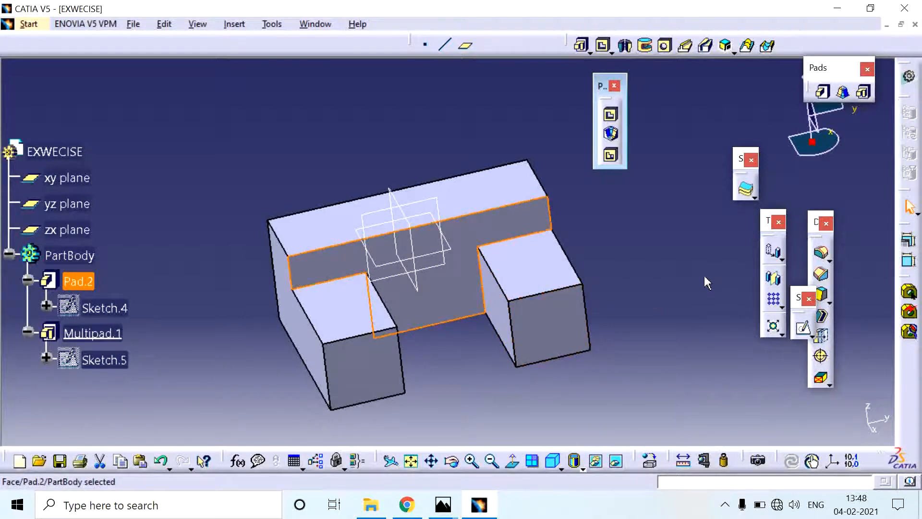
{"action": "left_click", "coordinate": [662, 247]}
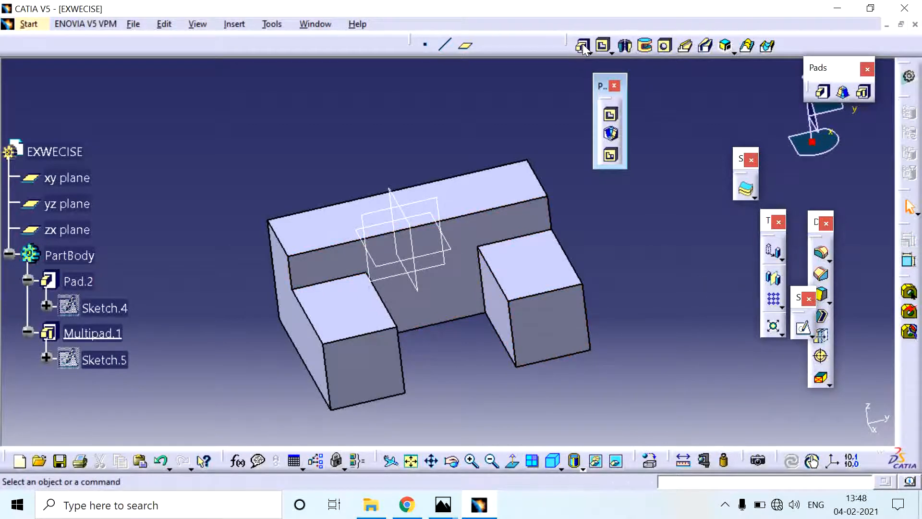